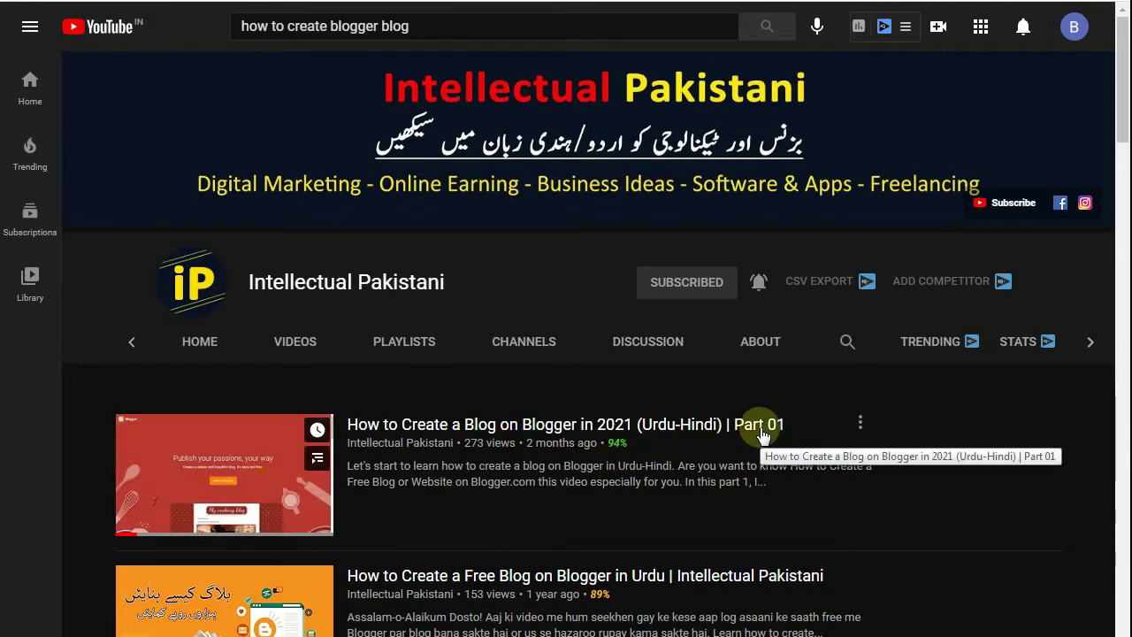
- Bring the Notepad note with the Part 01/Part 02 blog steps forward and move it up-left
key("alt+Tab")
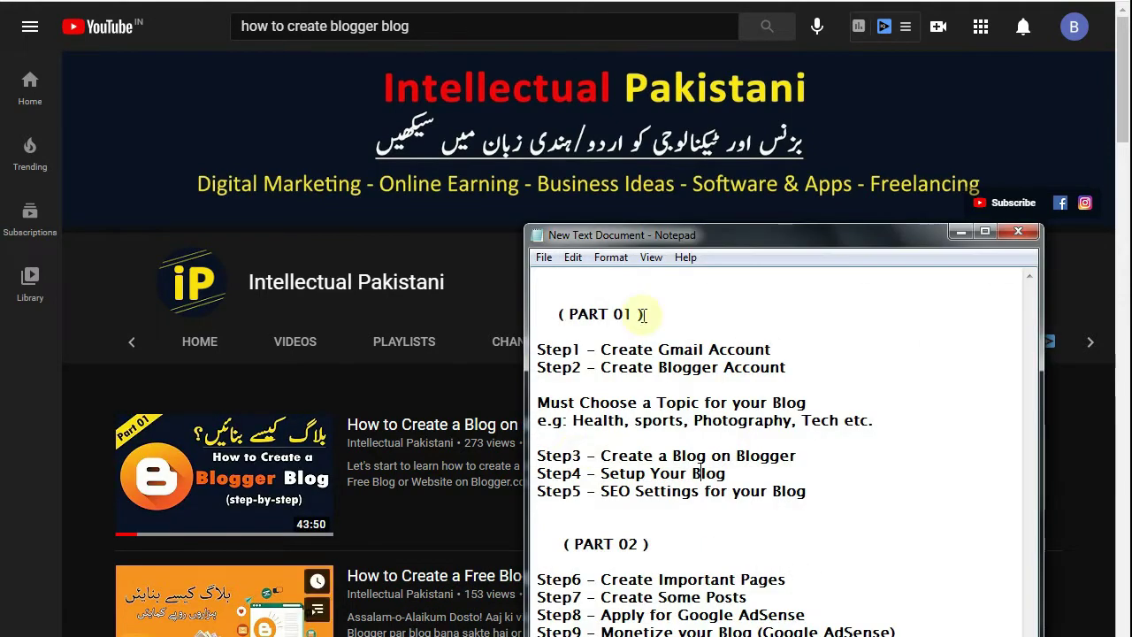
left_click_drag(751, 230, 558, 68)
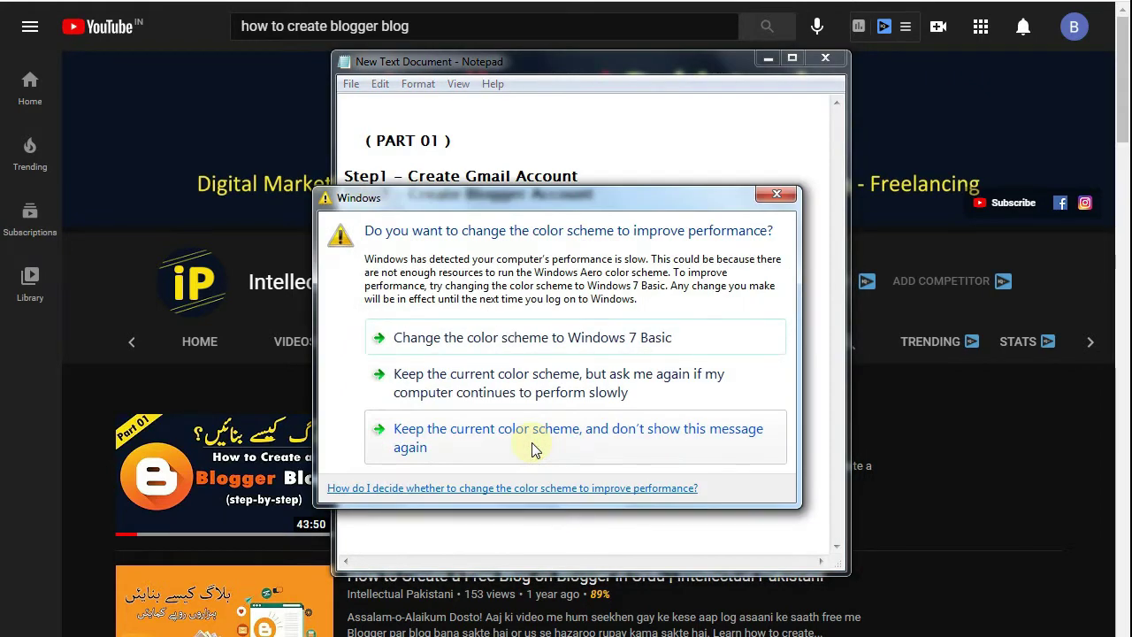
- Keep the current color scheme and stop the Windows warning from appearing again
left_click(500, 433)
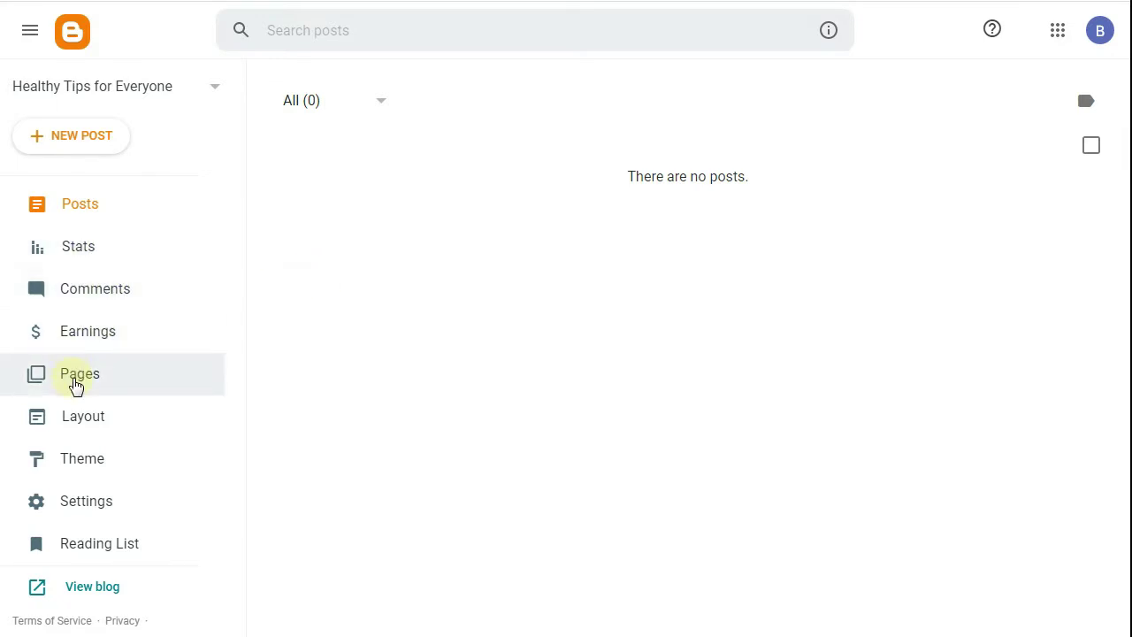
- Create a new Blogger page titled 'About' and place the cursor in its body
left_click(76, 383)
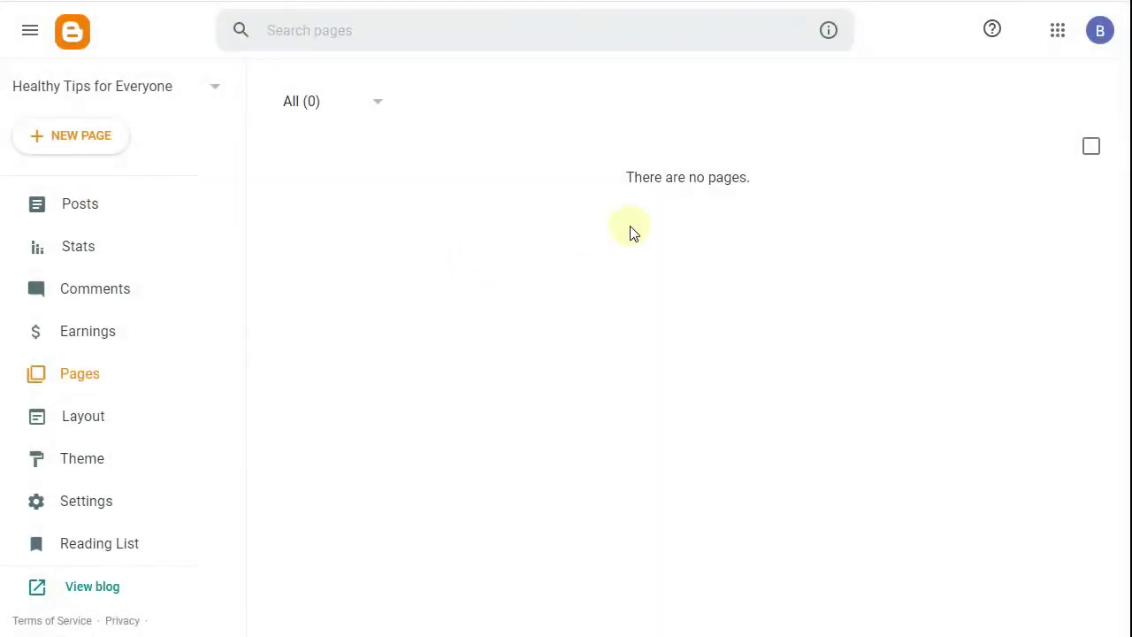
left_click(78, 145)
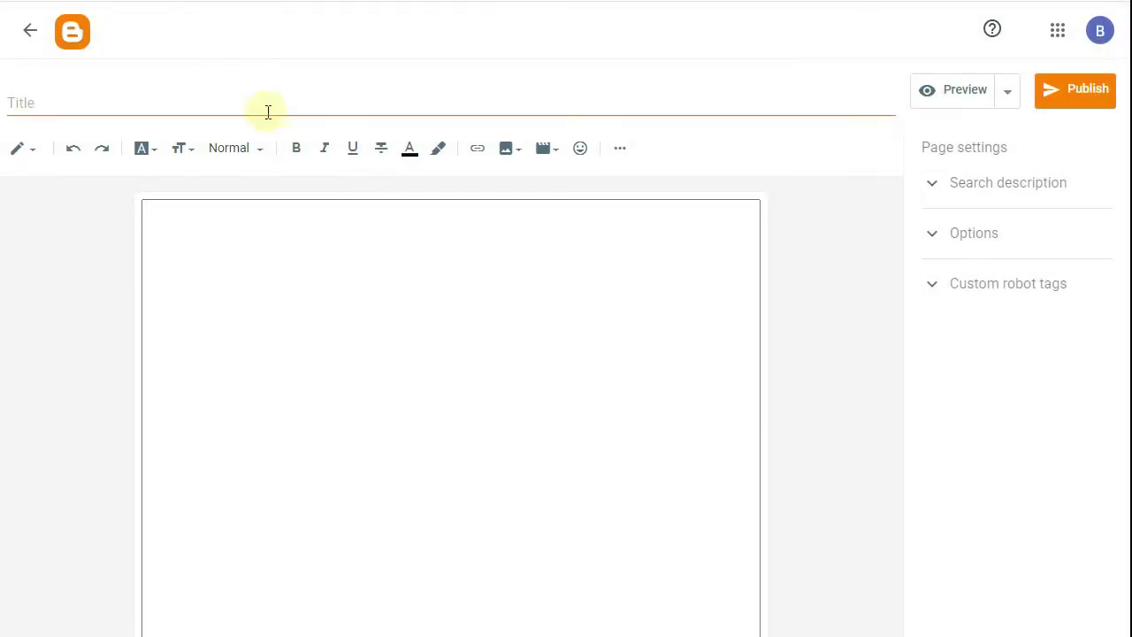
left_click(252, 101)
type("About")
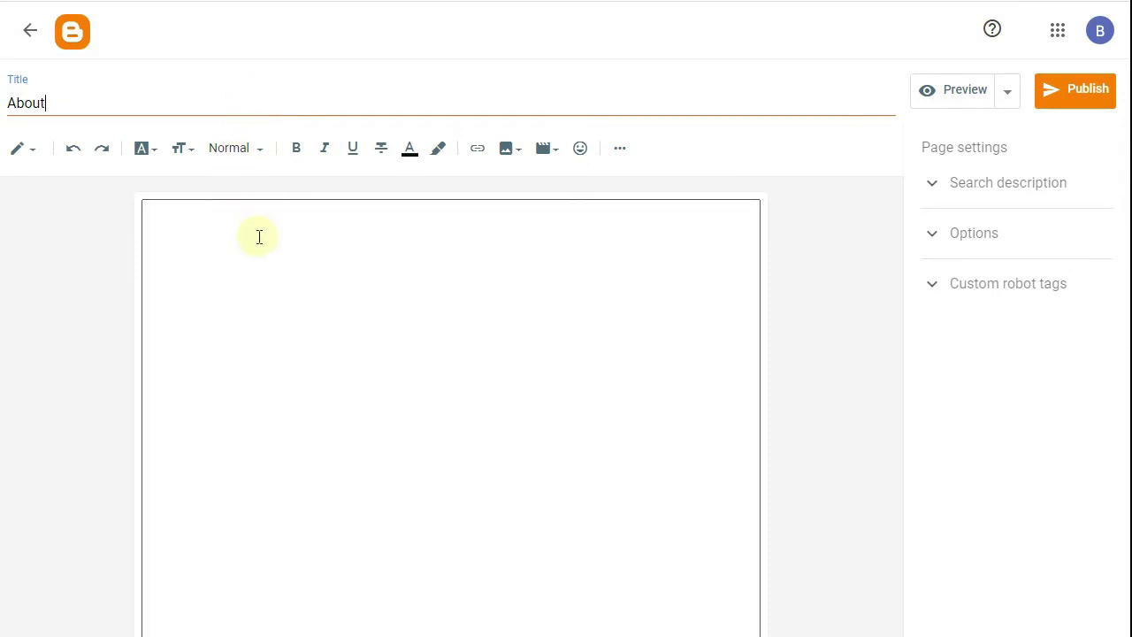
left_click(274, 259)
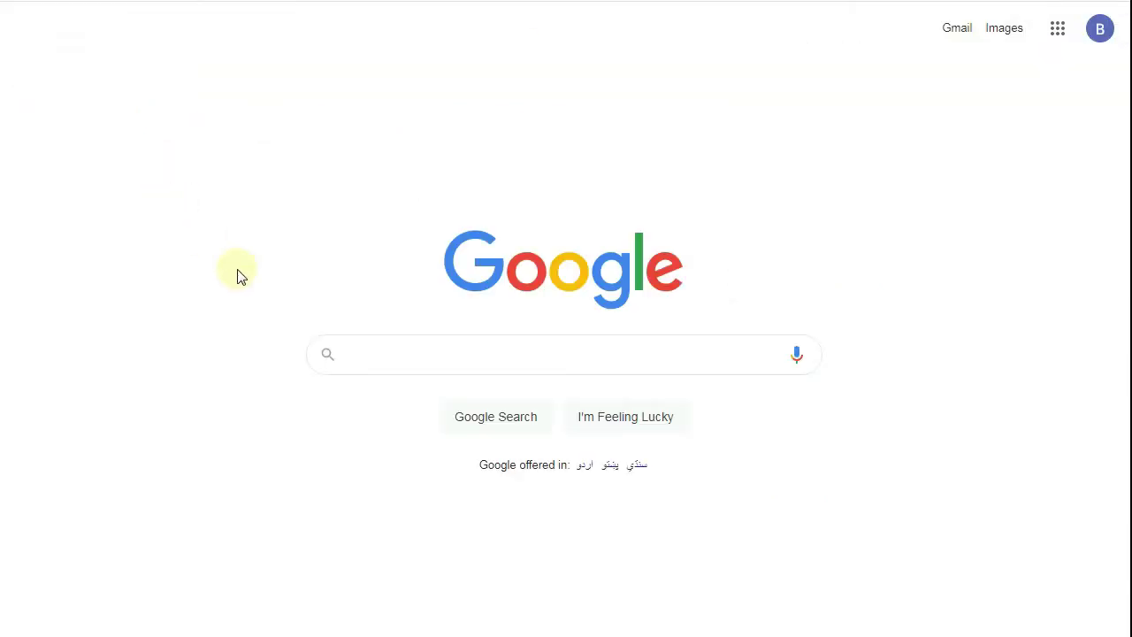
- Search Google for 'health tips' and inspect the WHO, WebMD and Healthy Living results
type("health tips")
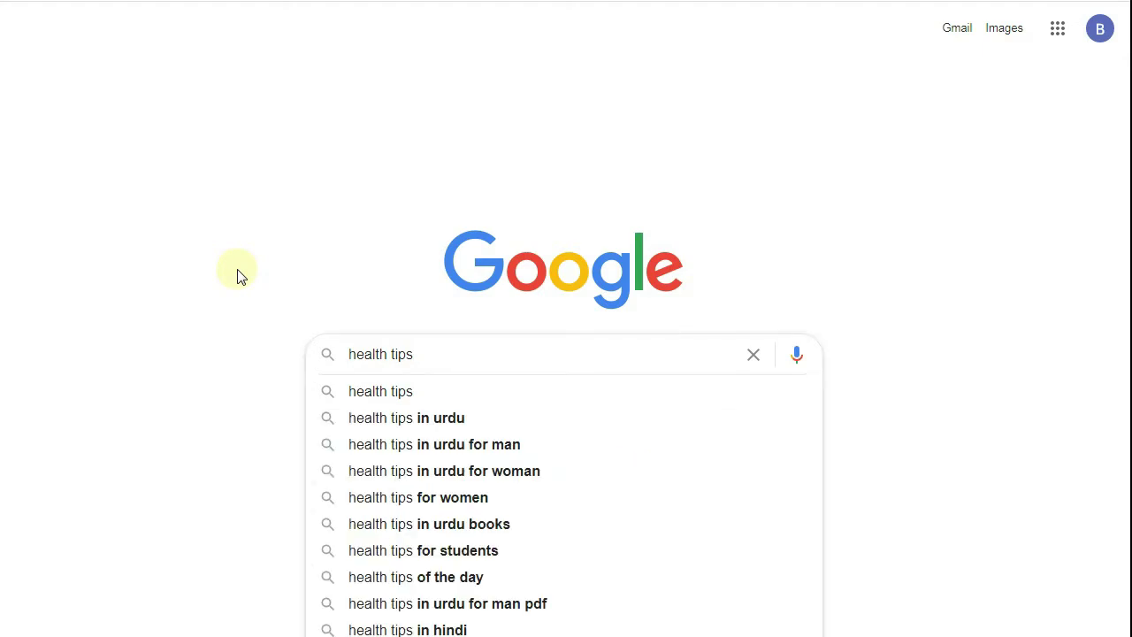
key("Return")
scroll(115, 232, "down", 2)
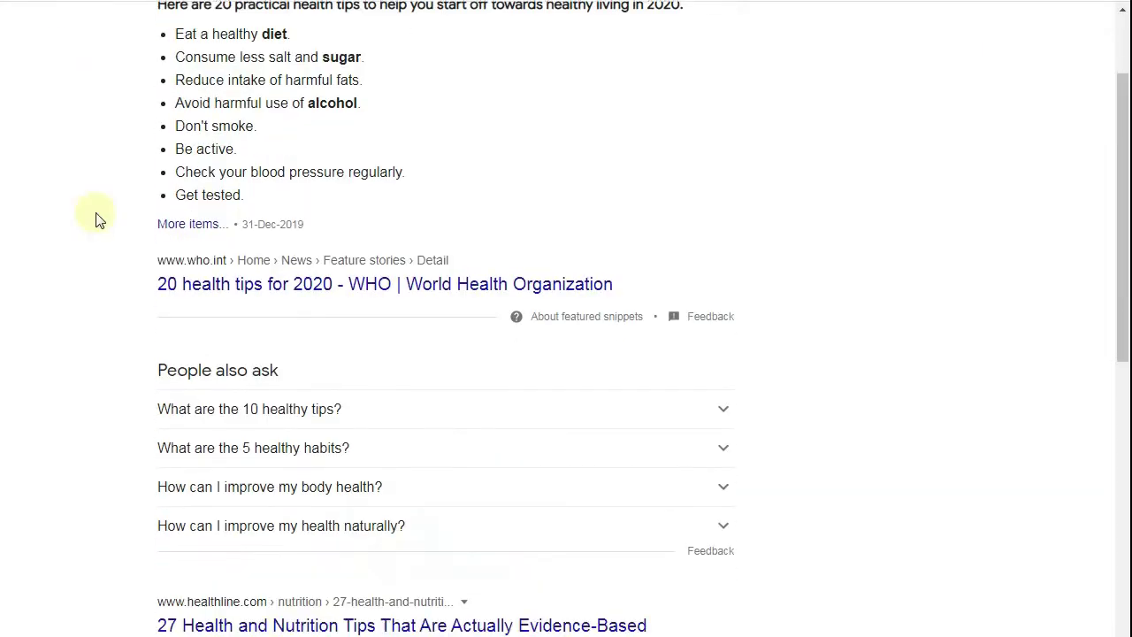
right_click(270, 266)
left_click(32, 210)
scroll(31, 212, "down", 4)
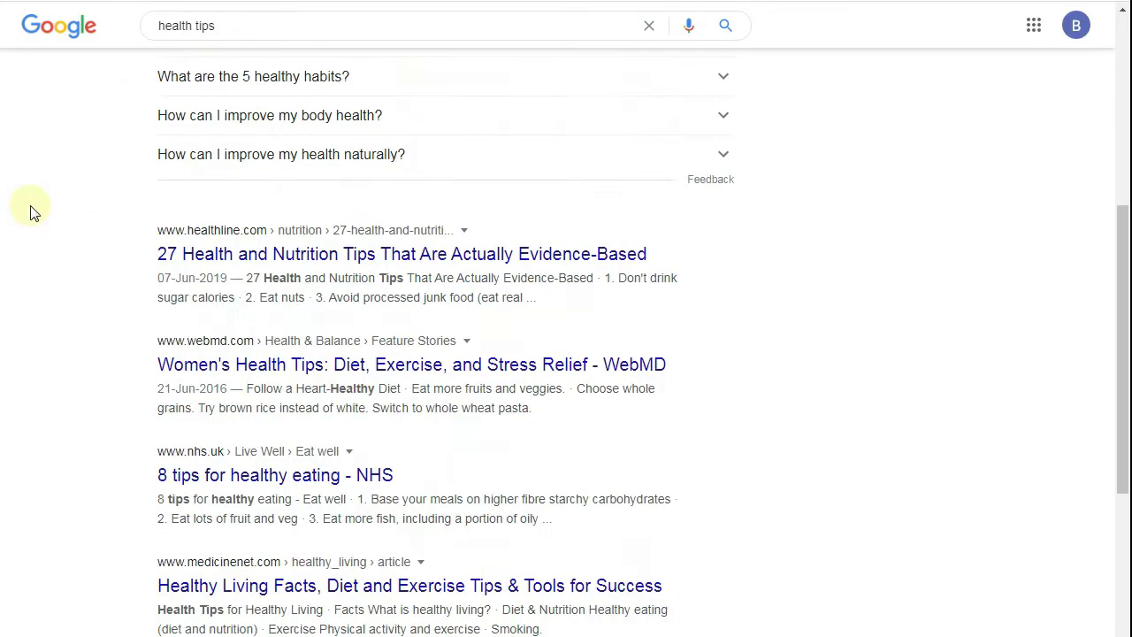
right_click(234, 362)
left_click(7, 285)
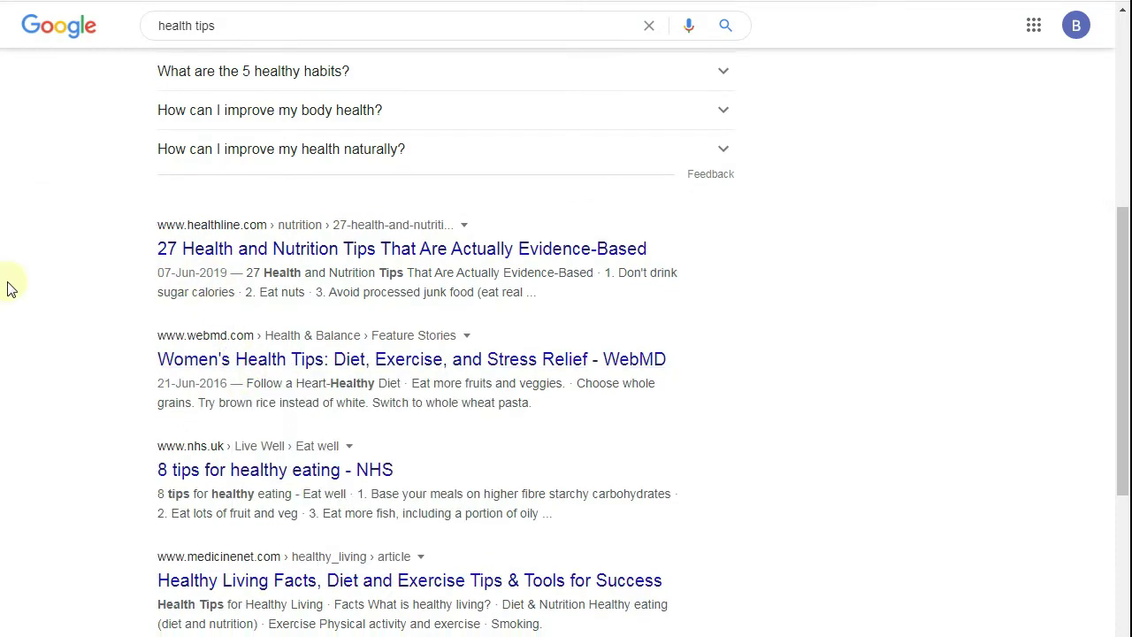
scroll(18, 285, "down", 2)
right_click(301, 408)
left_click(316, 423)
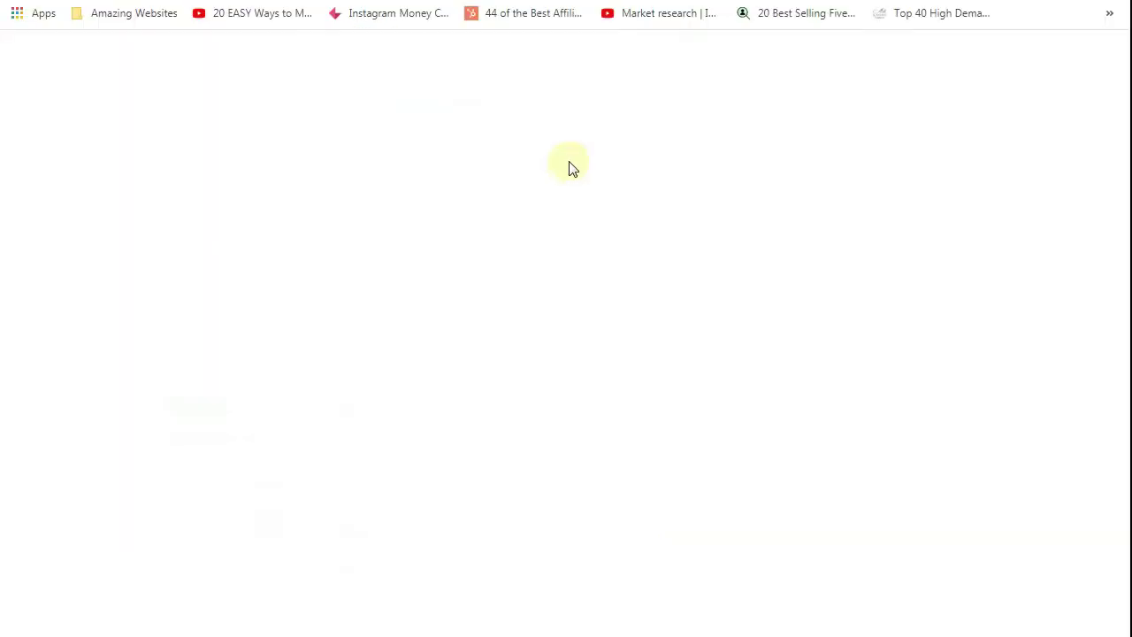
- Go to translate.google.com
type("tra")
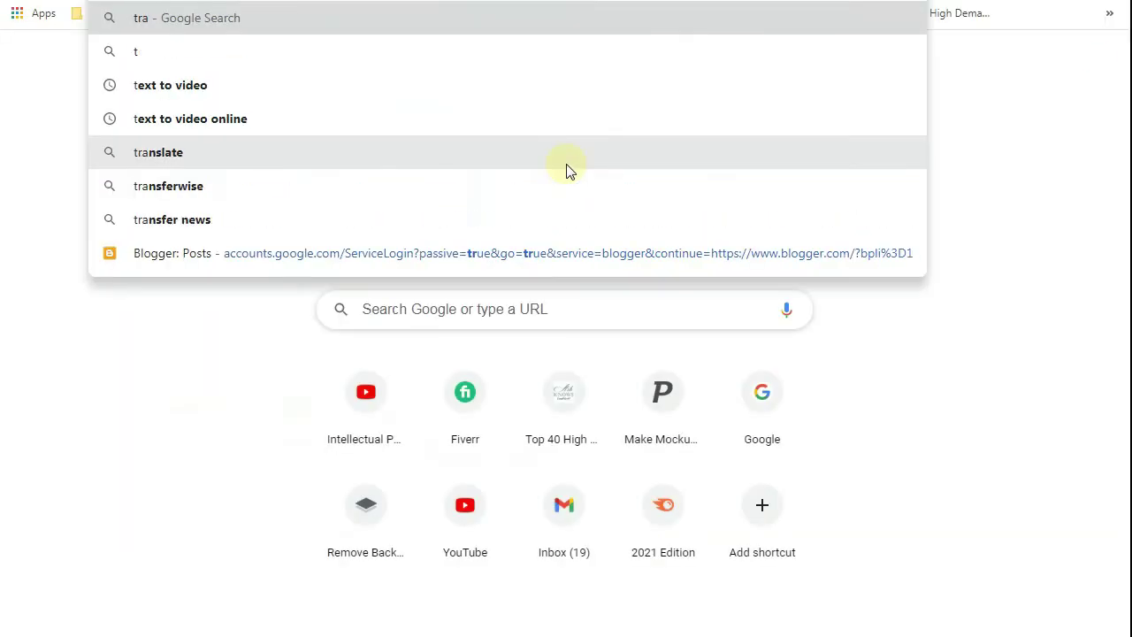
type("nslate.google.com")
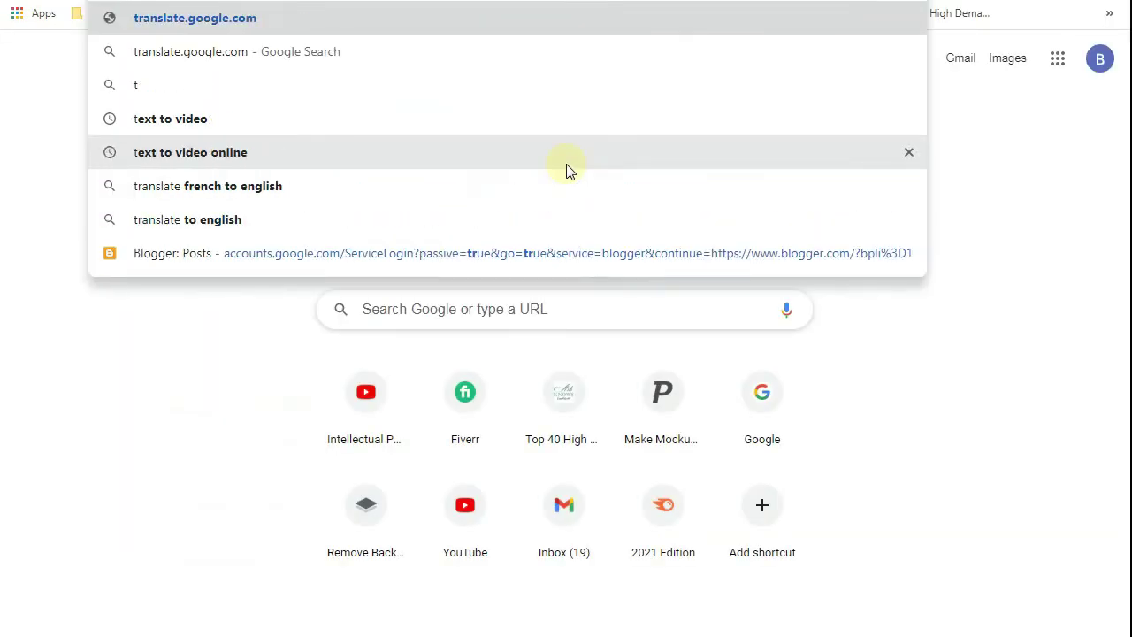
key("Return")
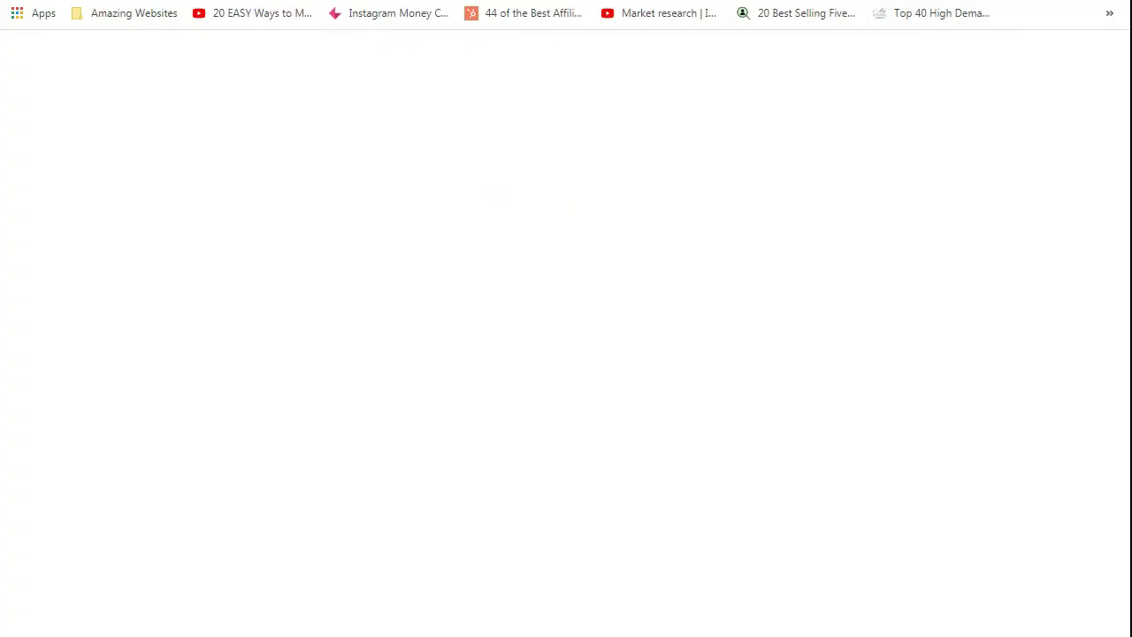
type("gt")
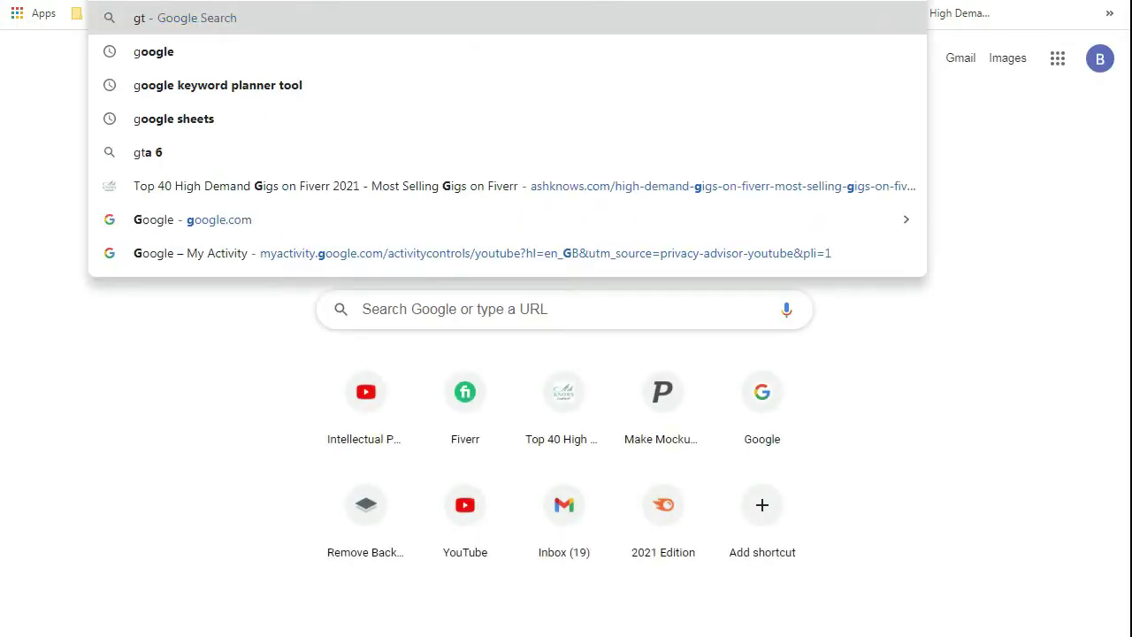
key("BackSpace")
key("BackSpace")
type("tr")
key("Return")
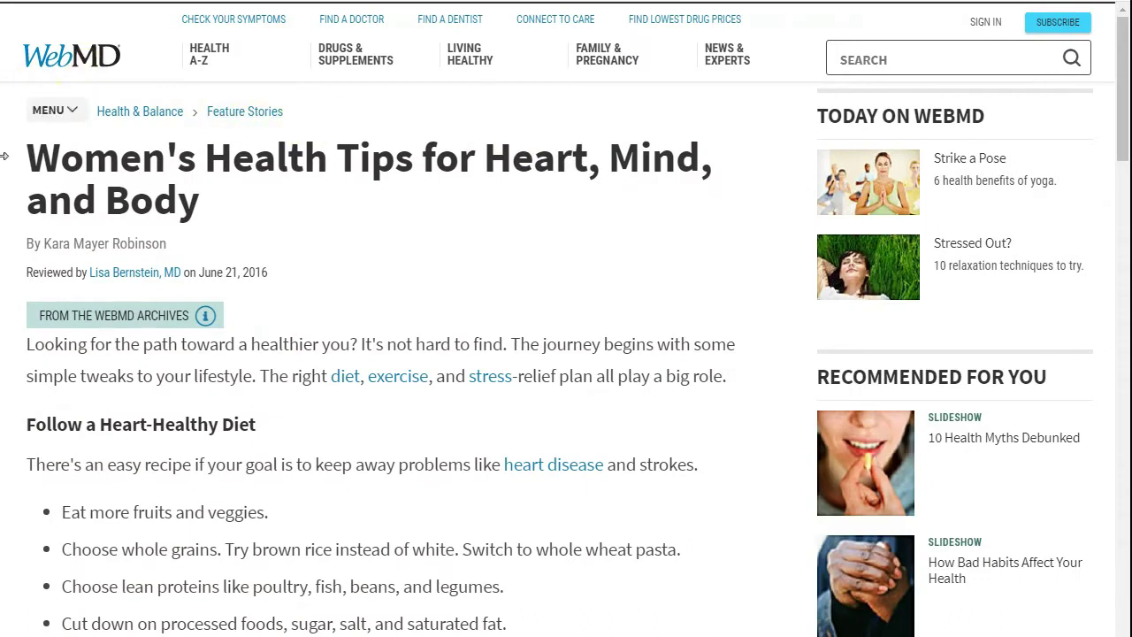
- Open MedicineNet's About Us page from the site footer
scroll(1112, 296, "down", 20)
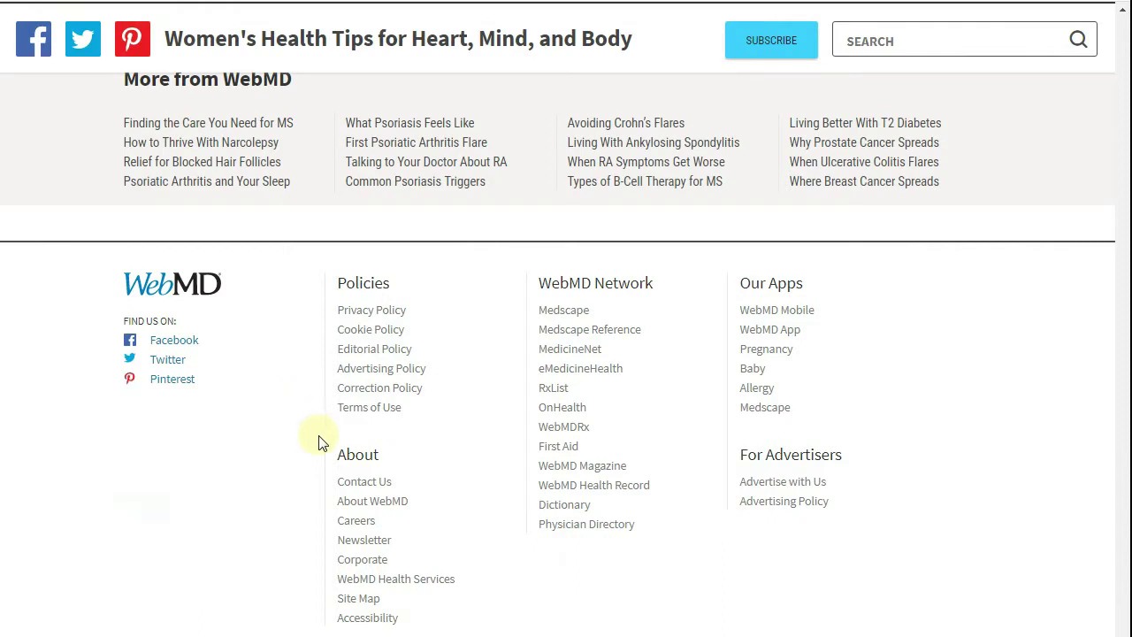
left_click(339, 484)
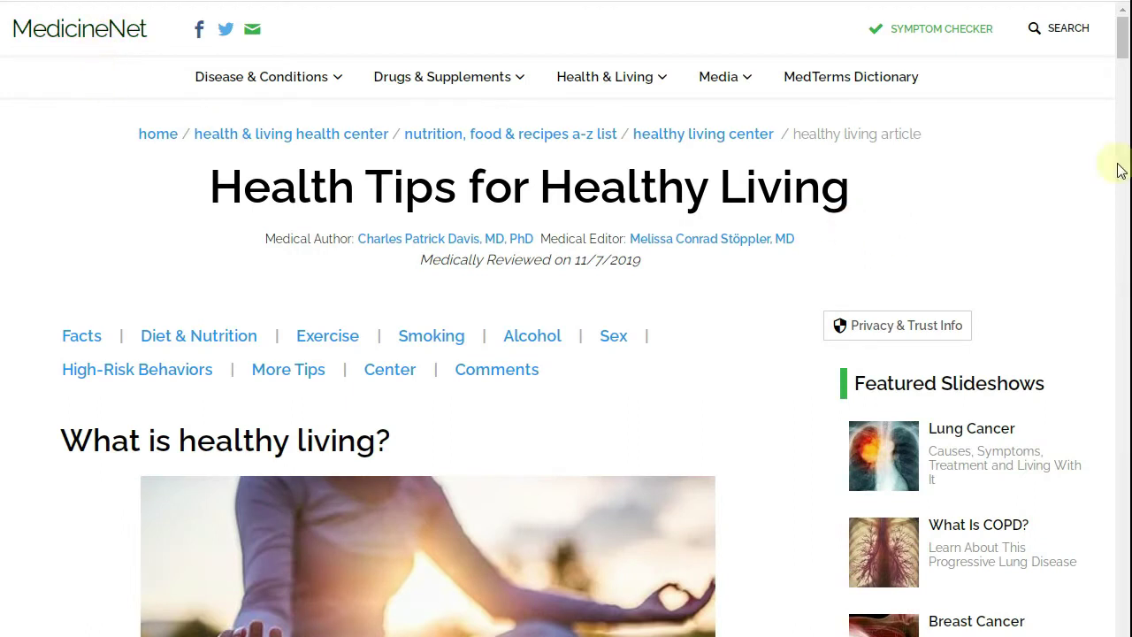
left_click(1123, 46)
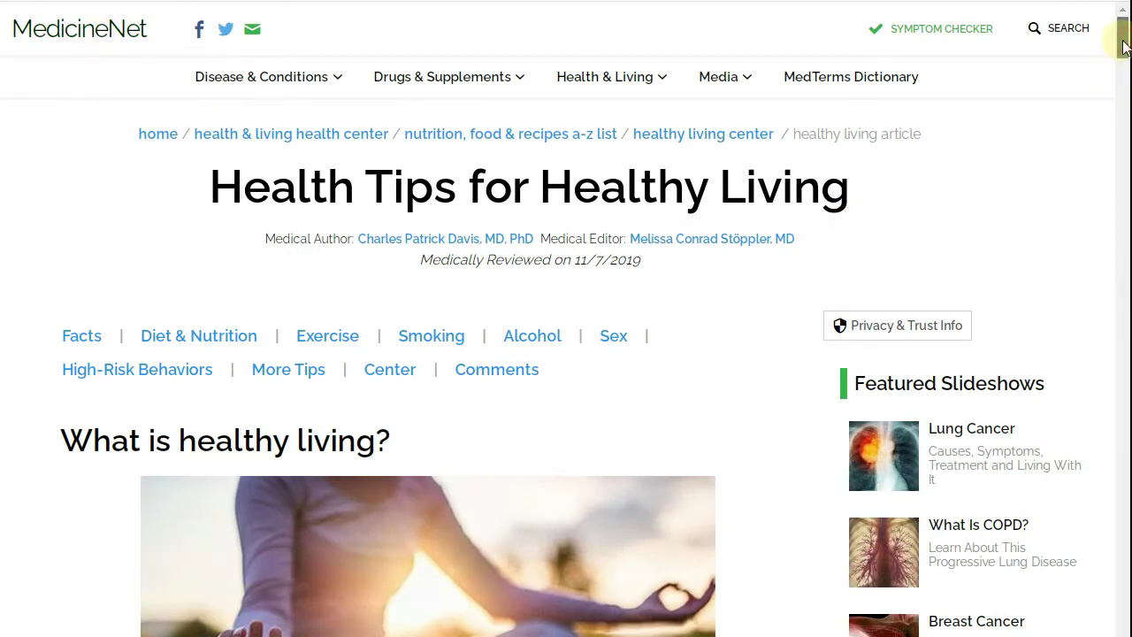
left_click_drag(1124, 46, 1123, 614)
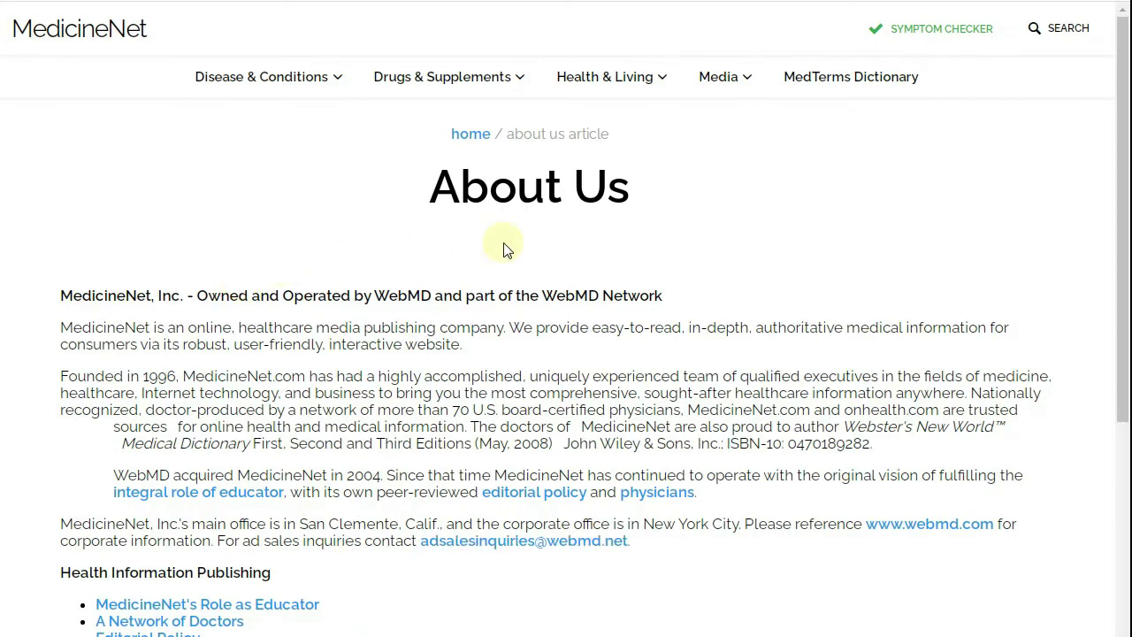
scroll(474, 256, "down", 2)
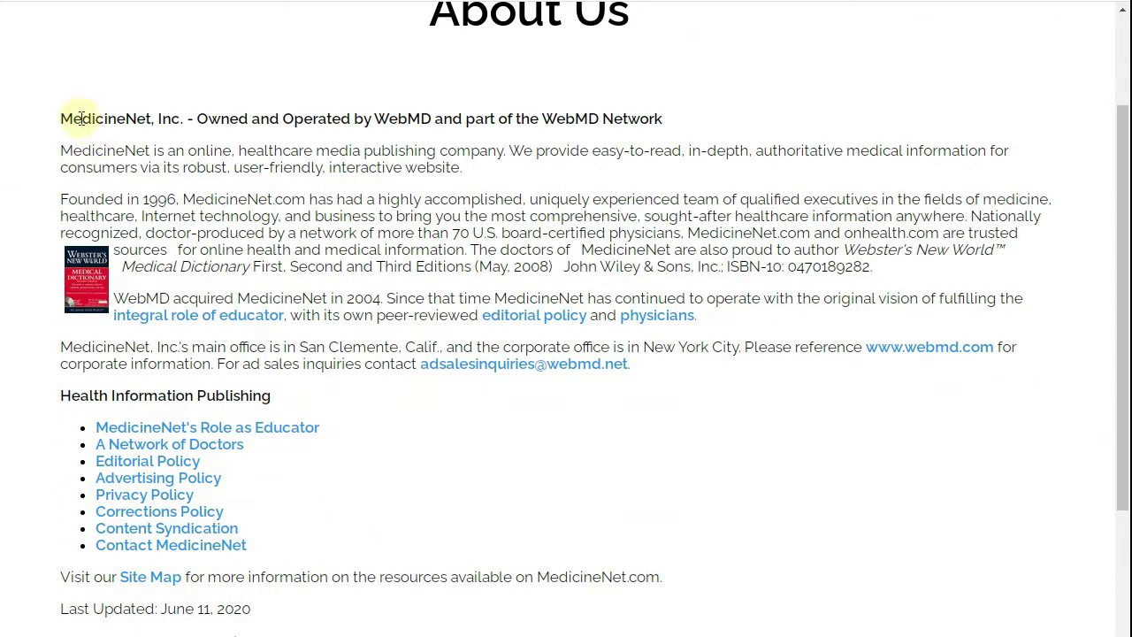
- Copy MedicineNet's About Us heading and first paragraph for use in Google Translate
left_click_drag(61, 117, 726, 174)
right_click(657, 173)
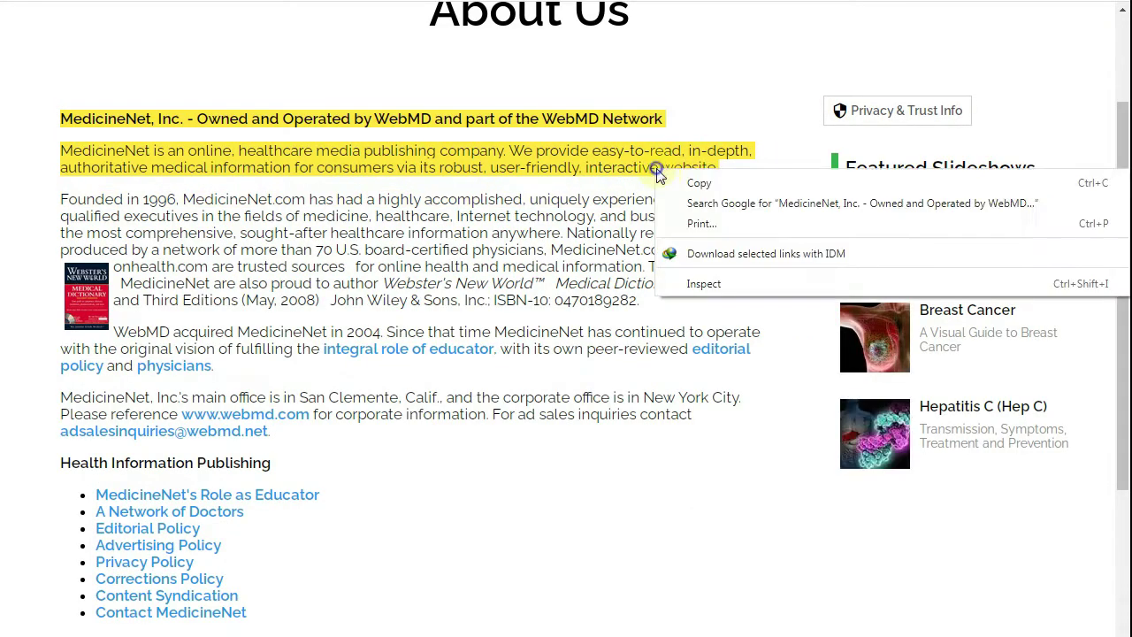
left_click(685, 183)
scroll(510, 76, "down", 10)
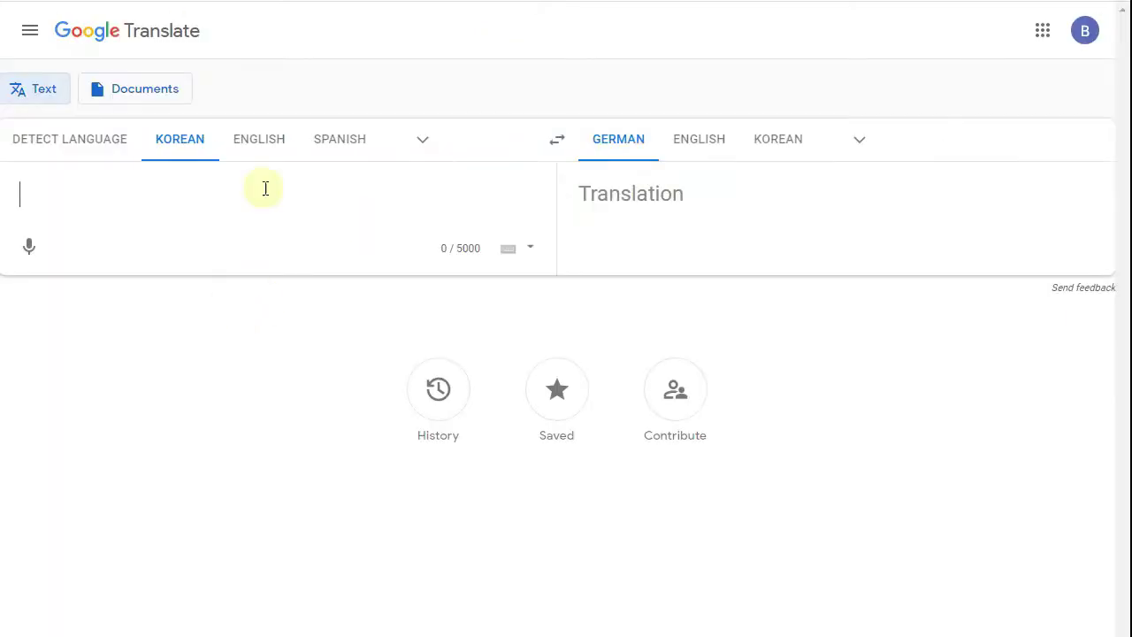
right_click(241, 190)
left_click(245, 151)
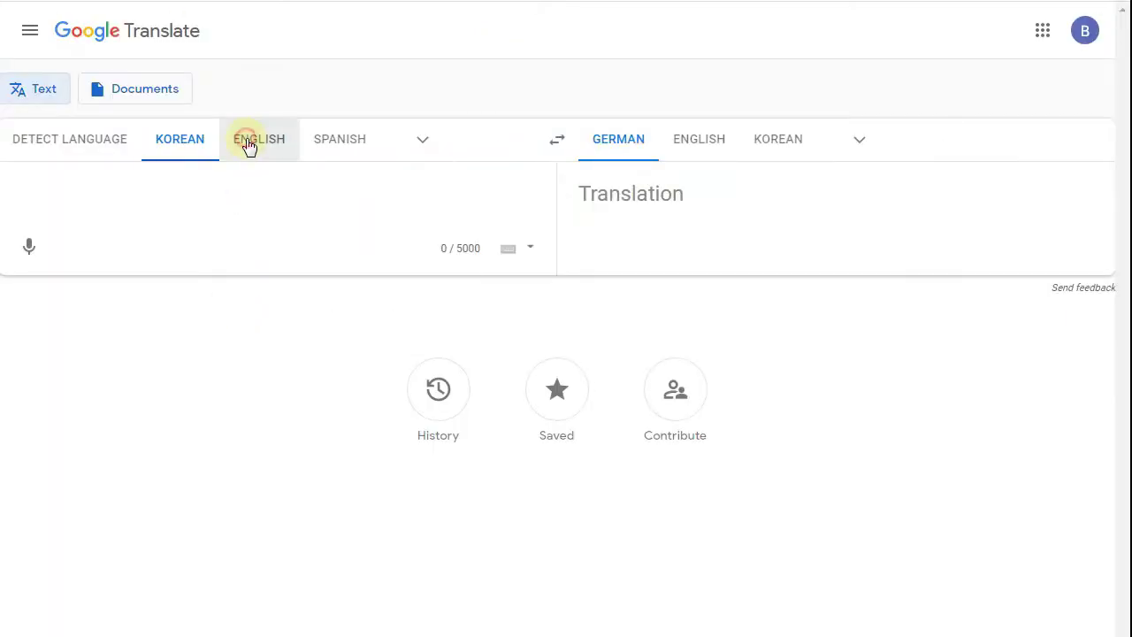
- Paste the MedicineNet text into Translate with English source, renaming MedicineNet to Healthemag
left_click(248, 144)
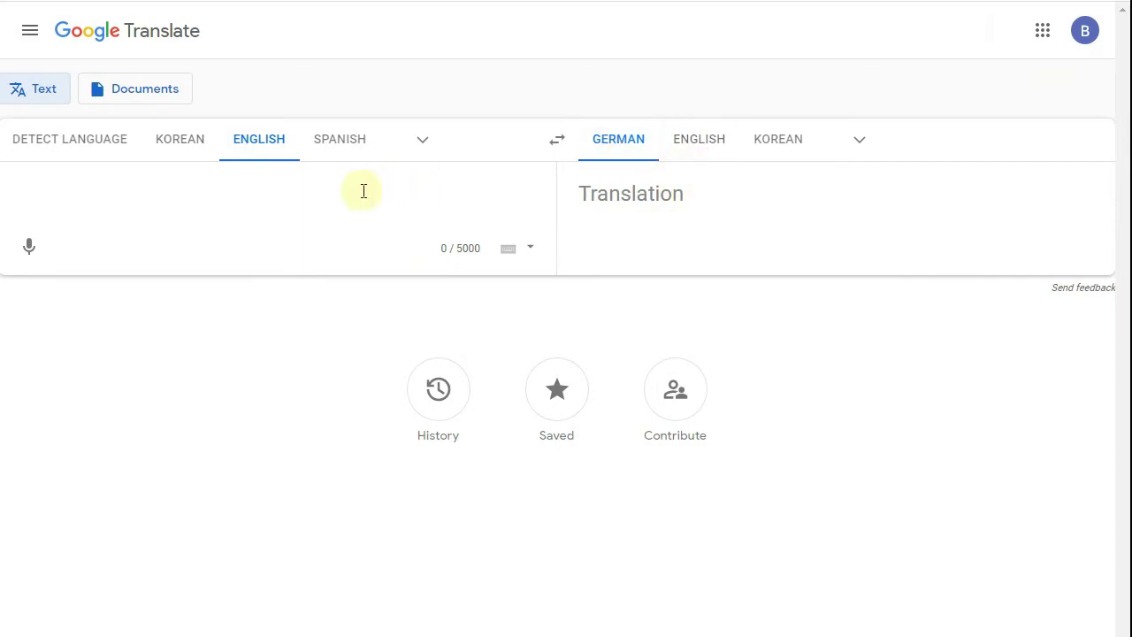
right_click(288, 187)
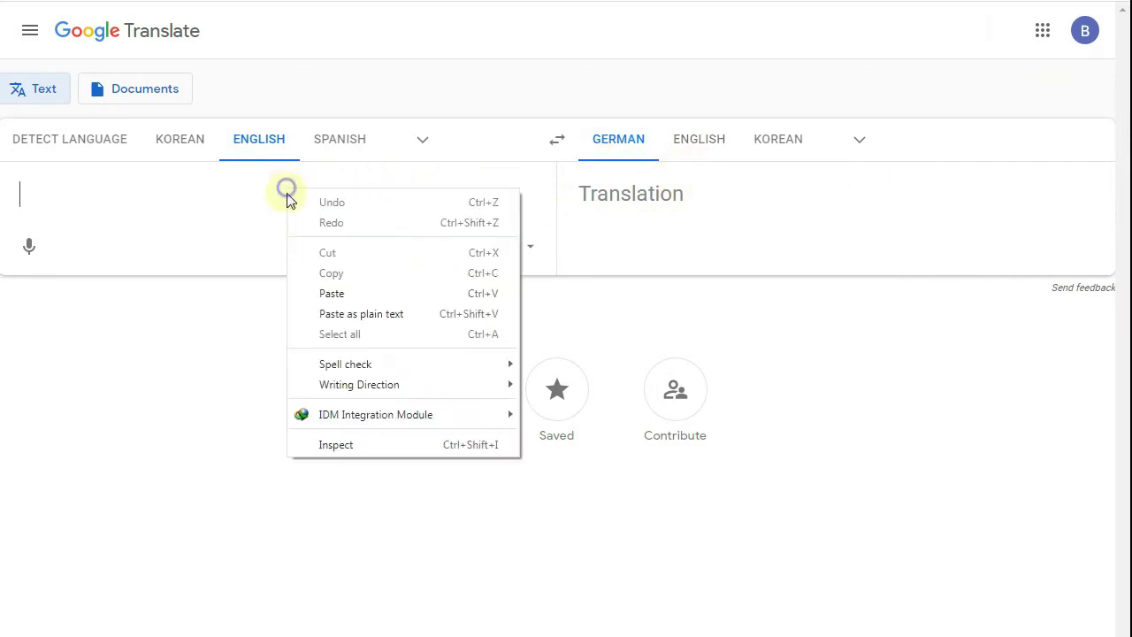
left_click(334, 297)
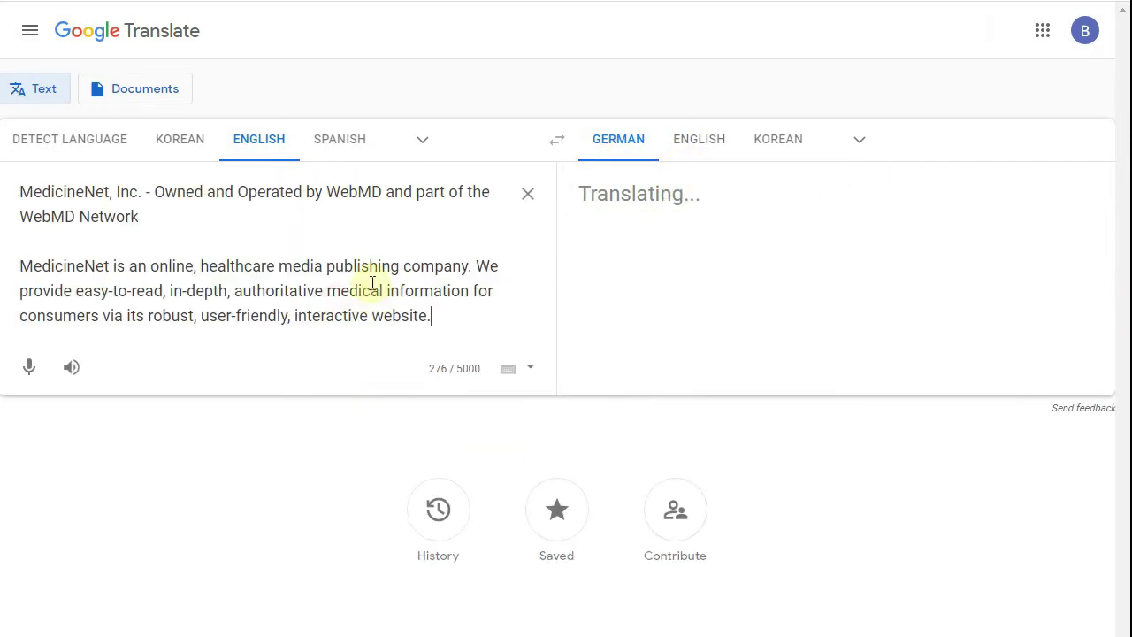
double_click(72, 193)
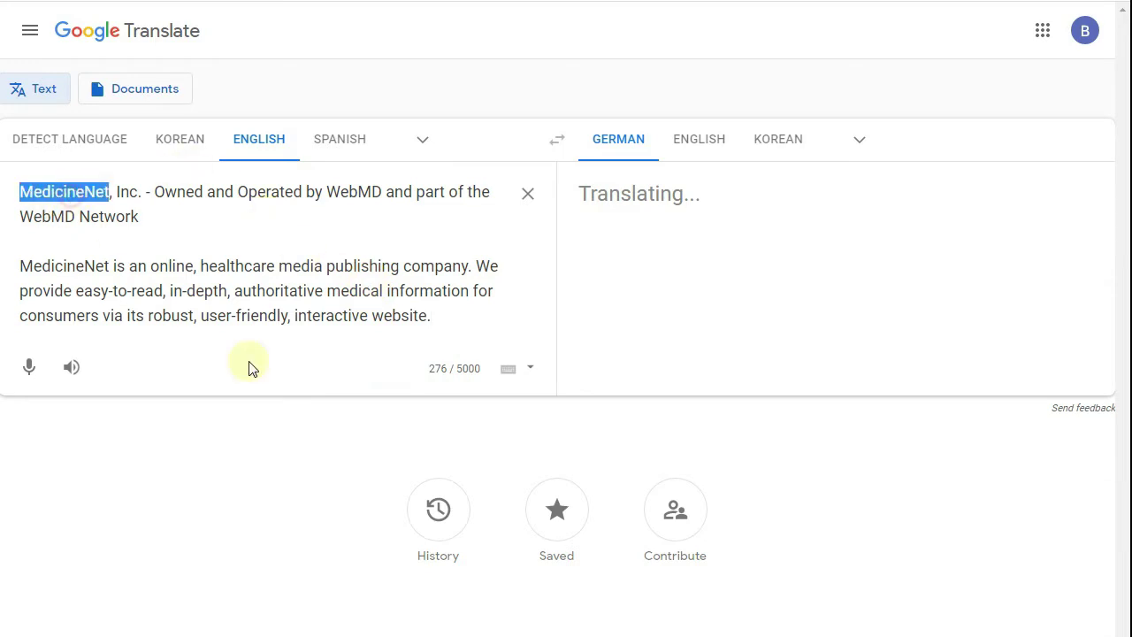
type("Healthe")
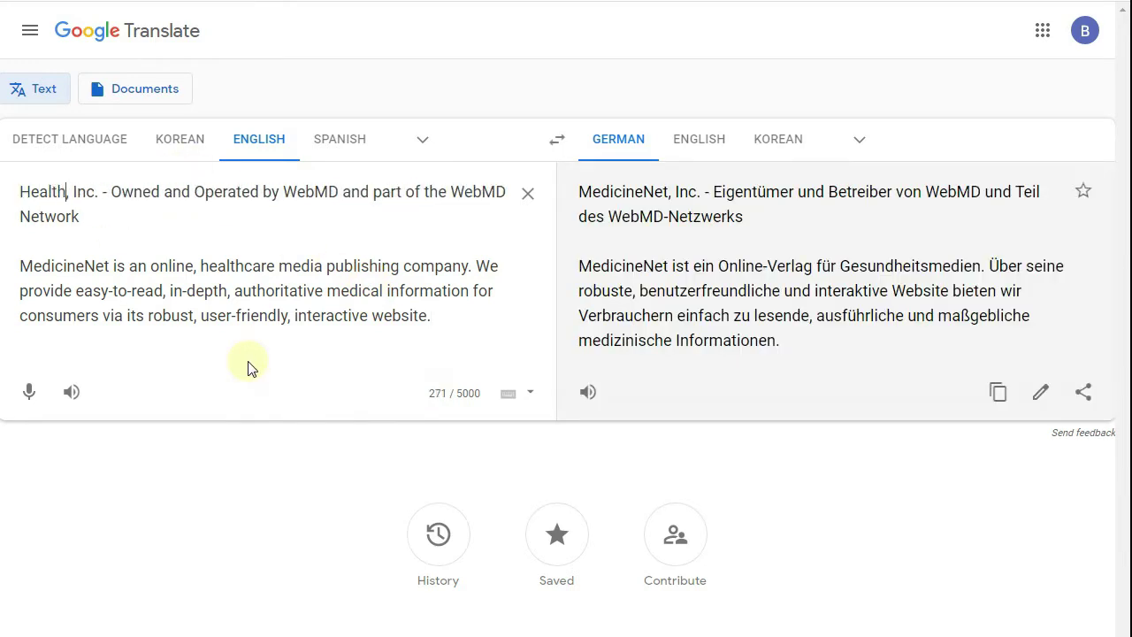
type("mag")
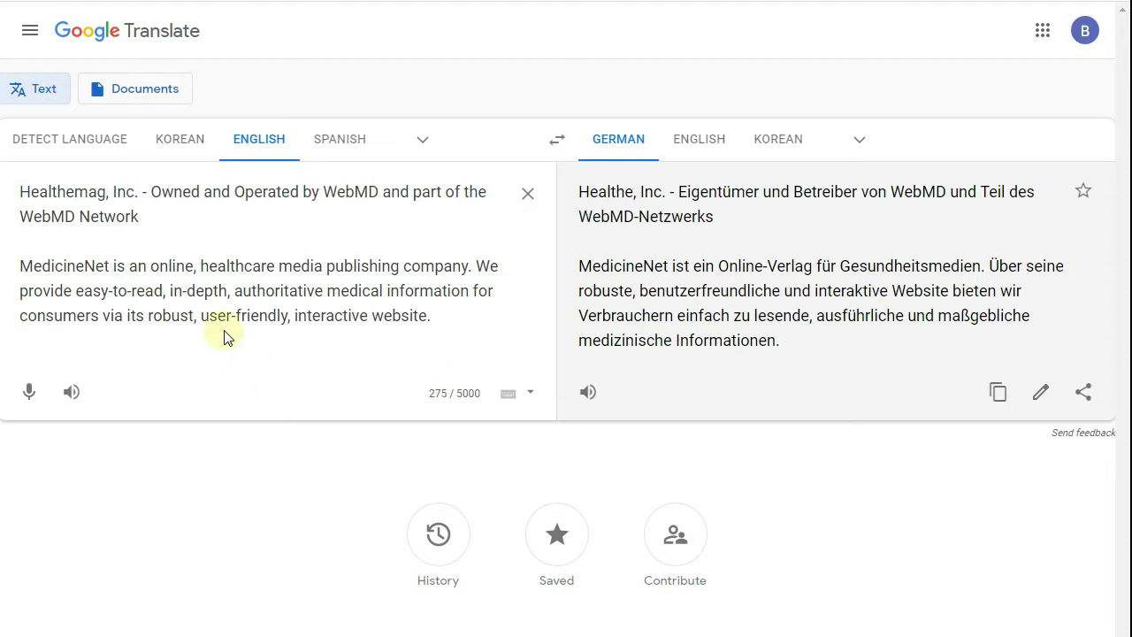
- Replace the WebMD ownership phrase with 'is a health related blog…' and rename the second MedicineNet
double_click(368, 191)
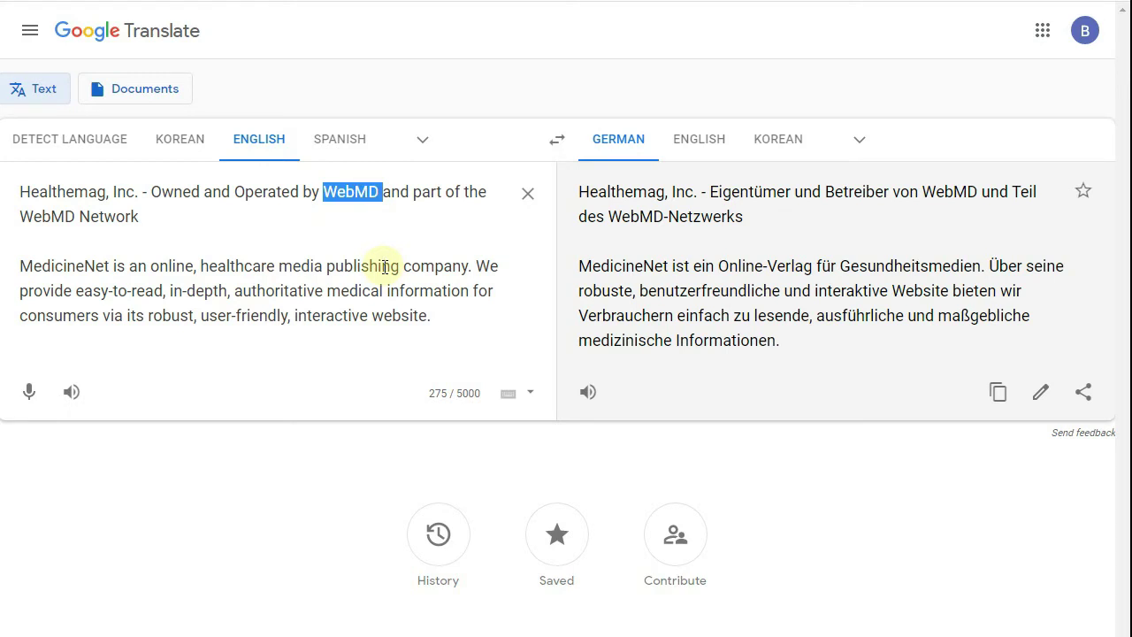
left_click_drag(142, 191, 203, 226)
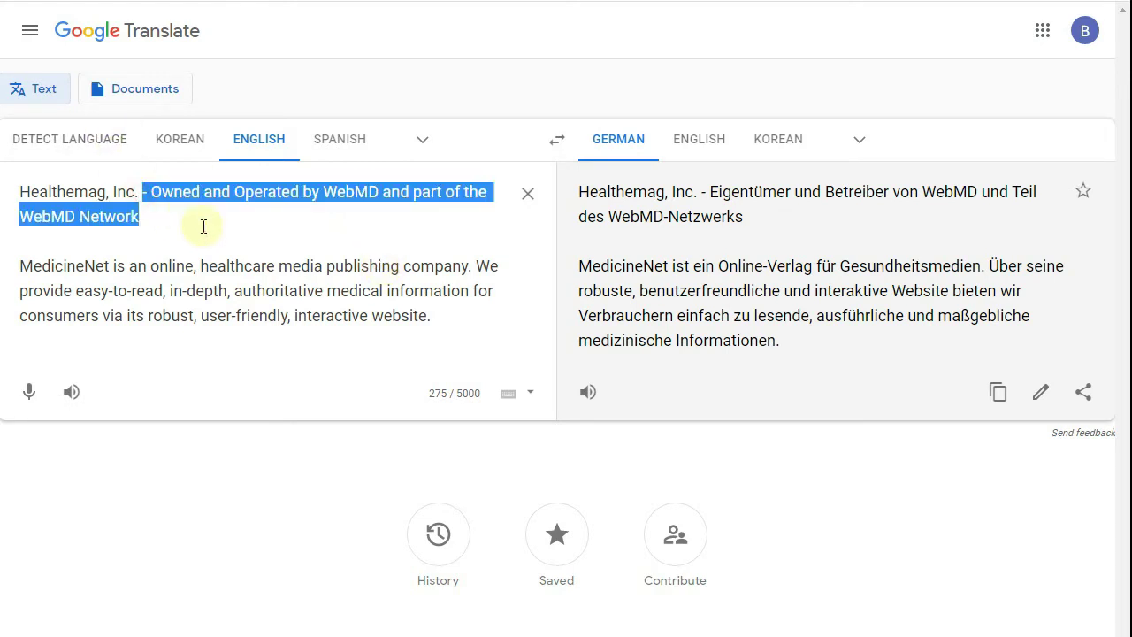
key("BackSpace")
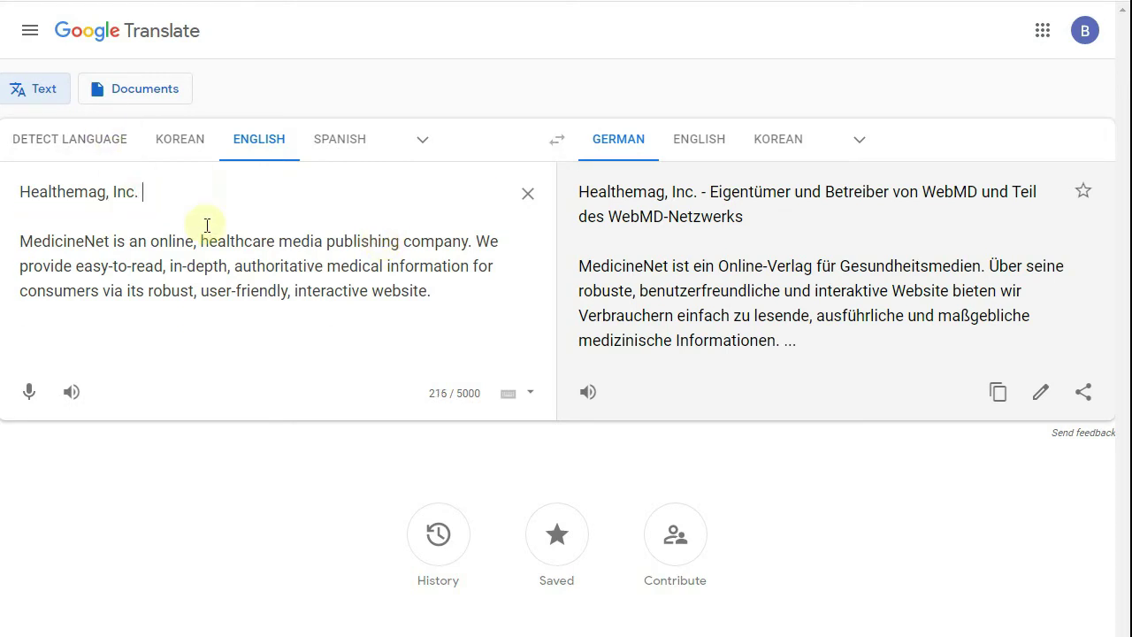
type("is a h")
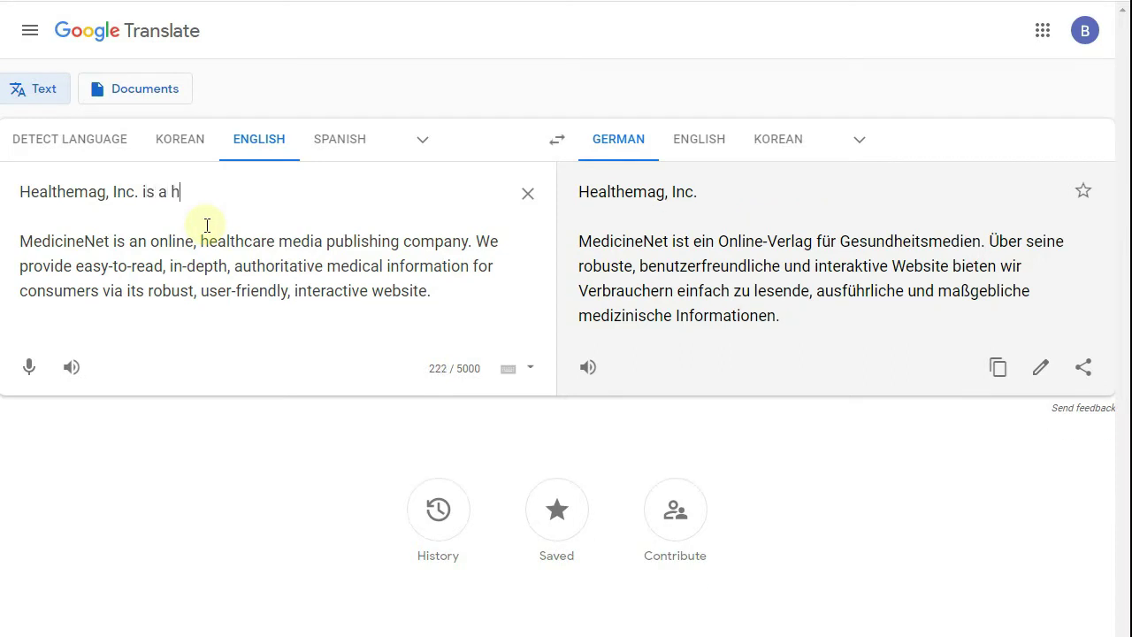
type("ealth related blog ")
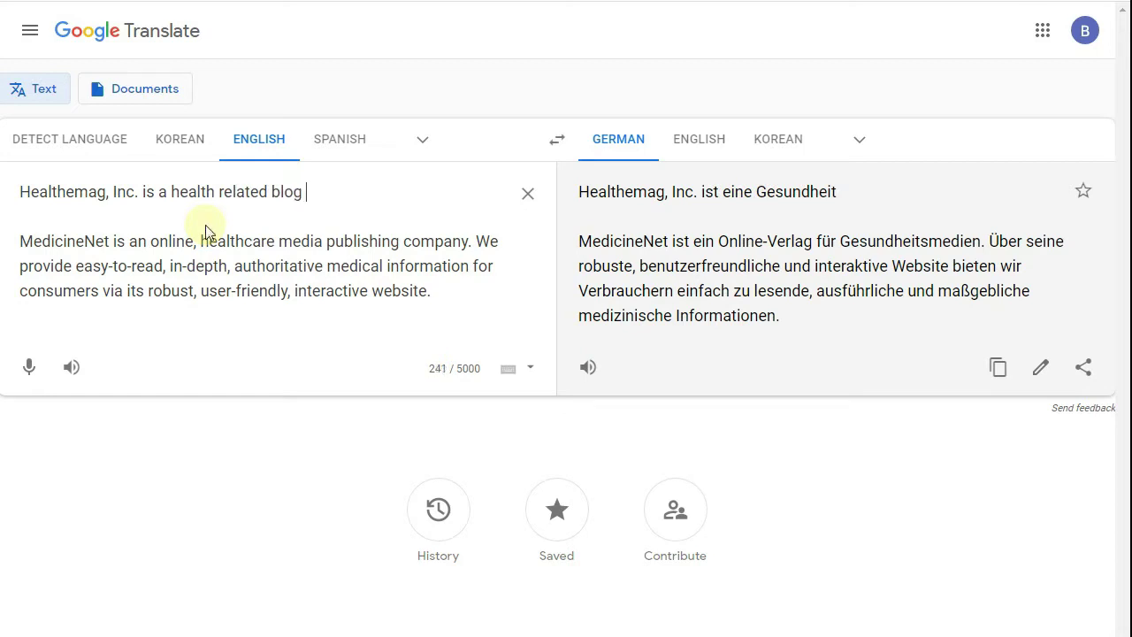
type("where we share")
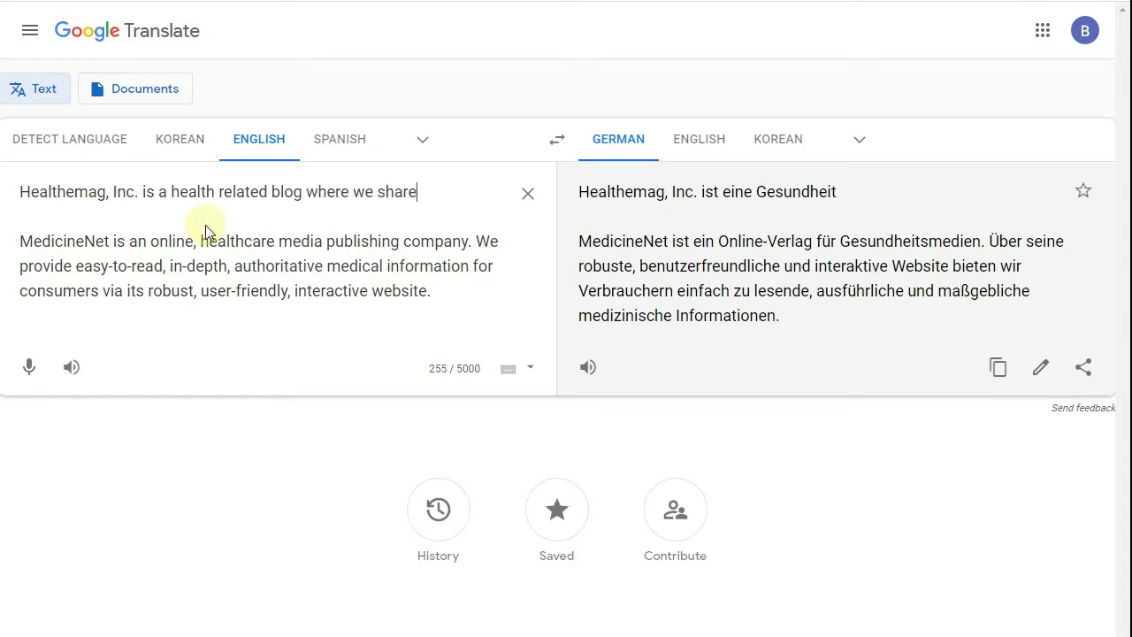
type(" information ")
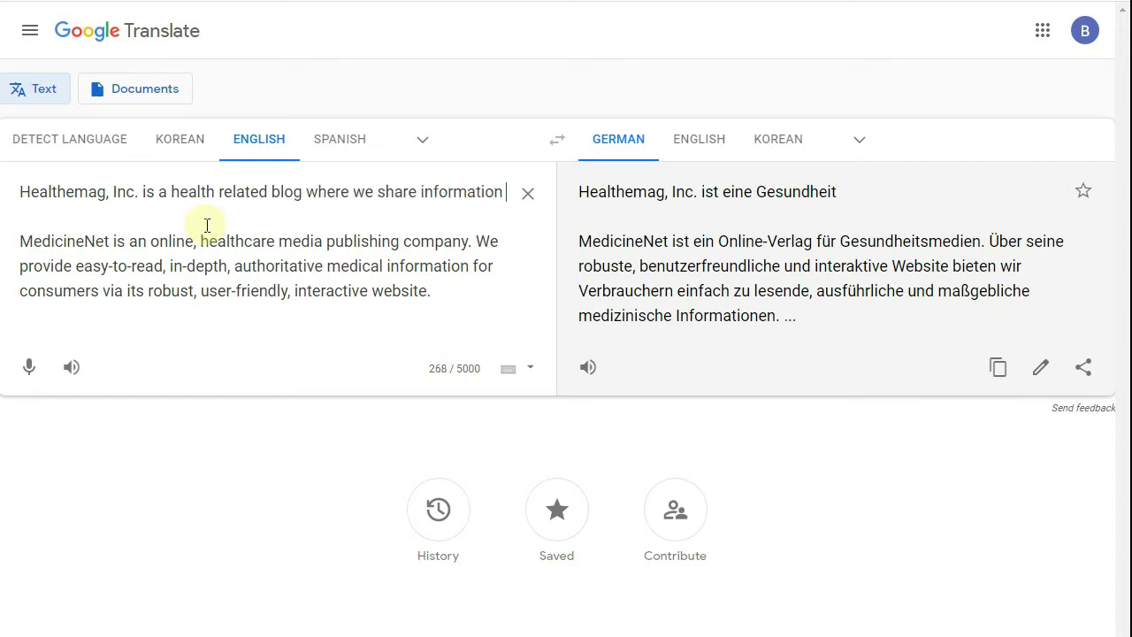
type("regarding ")
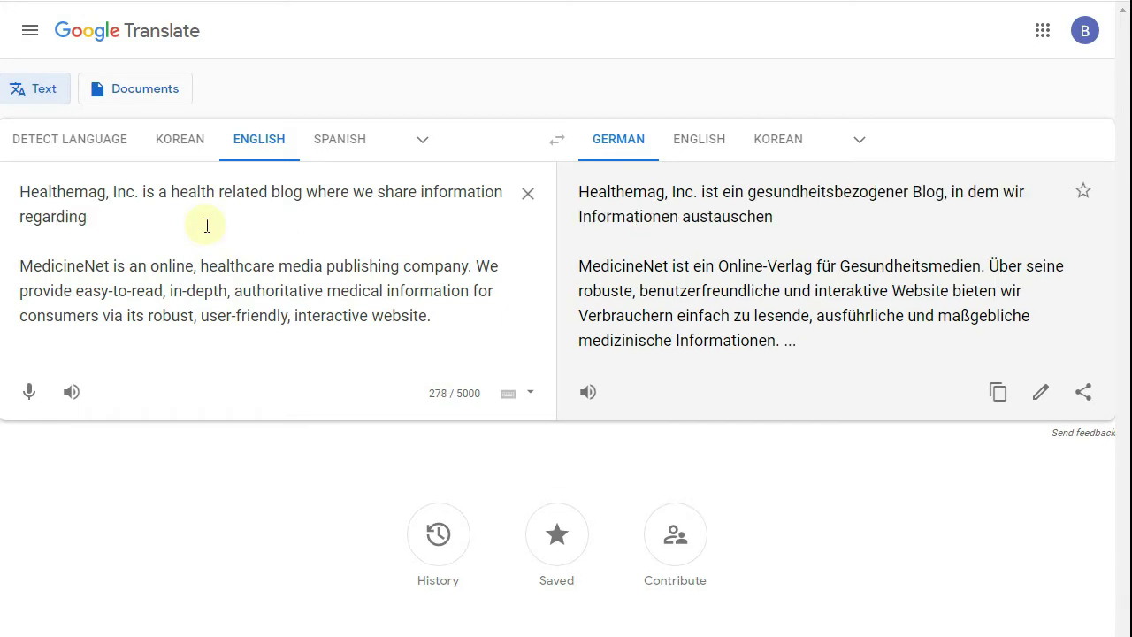
type("health, ")
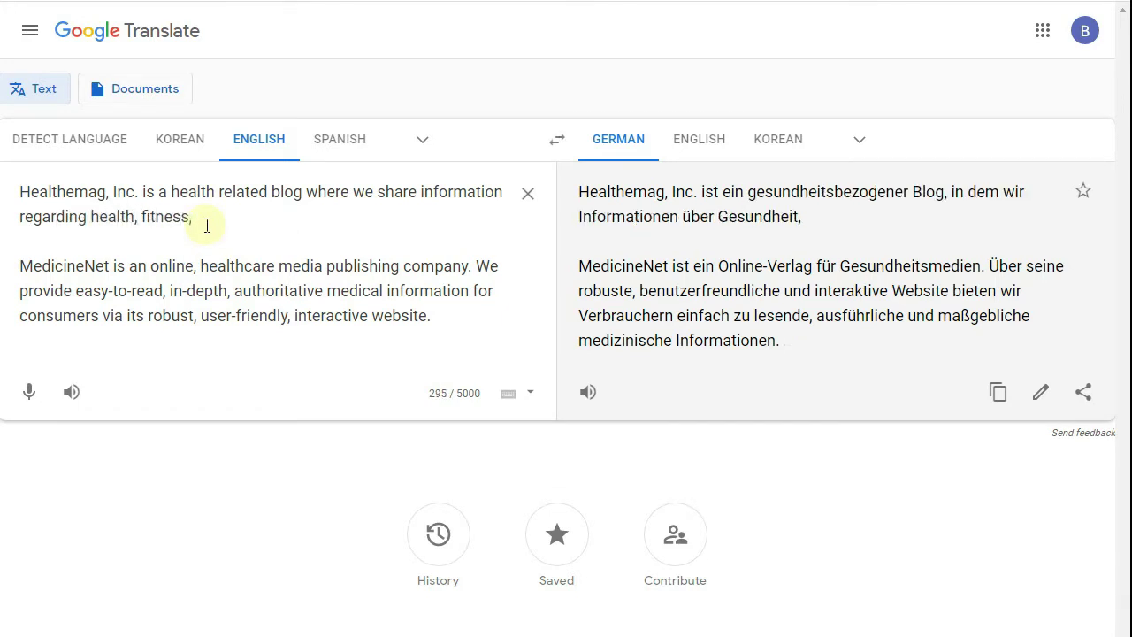
type("fitness, tips and tricks and much more.")
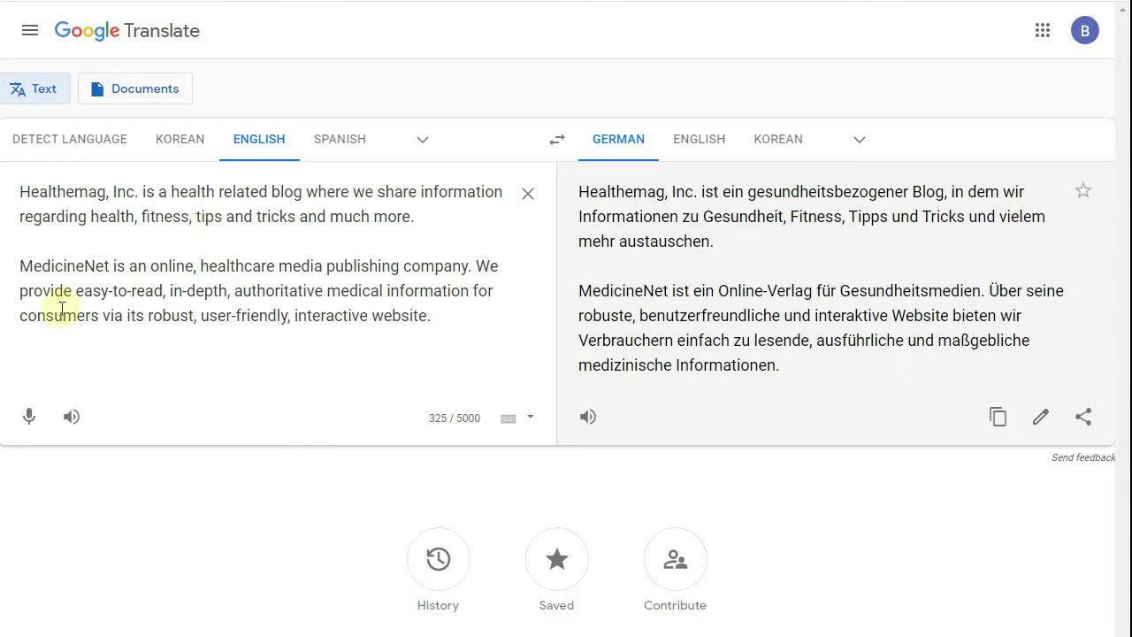
double_click(64, 262)
type("Healthemag")
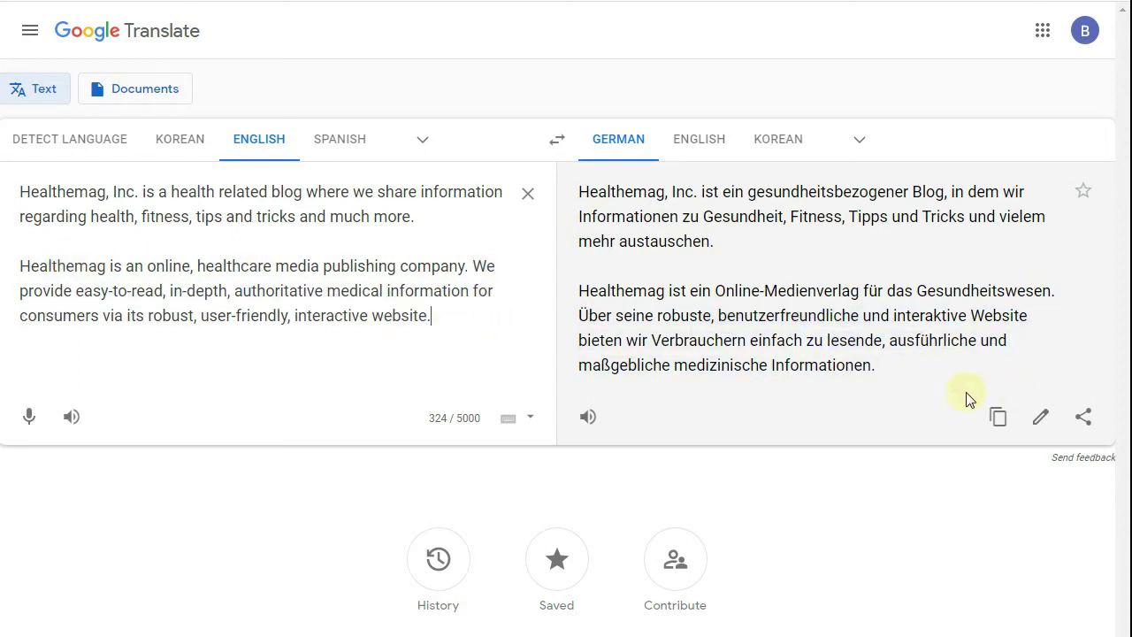
- Copy the entire rewritten Healthemag text
left_click_drag(439, 316, 20, 183)
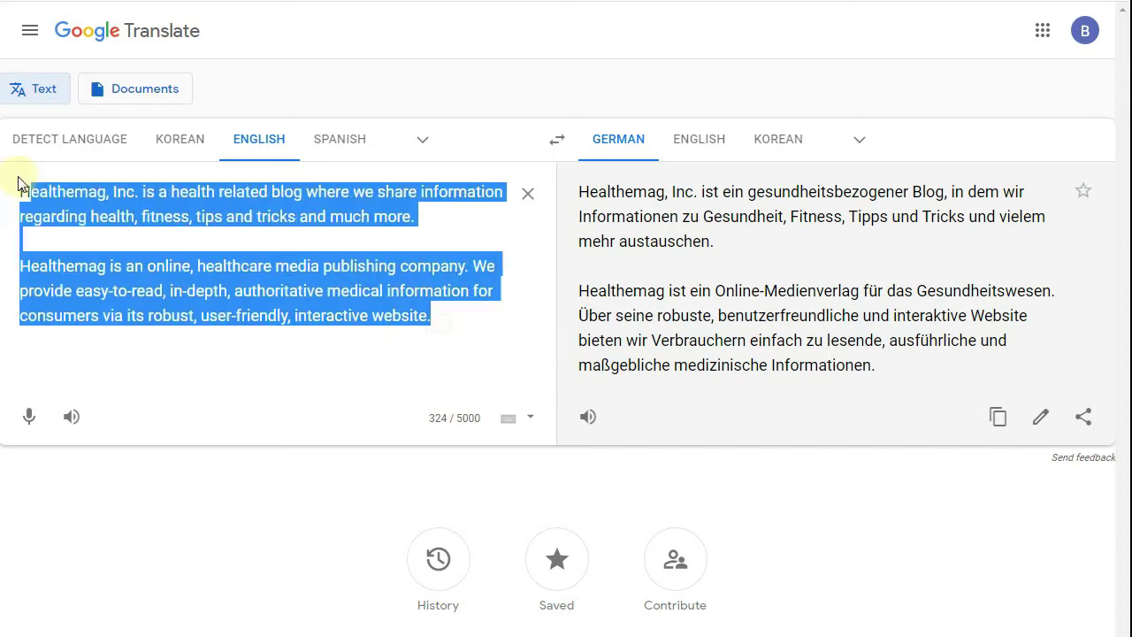
right_click(126, 212)
left_click(154, 219)
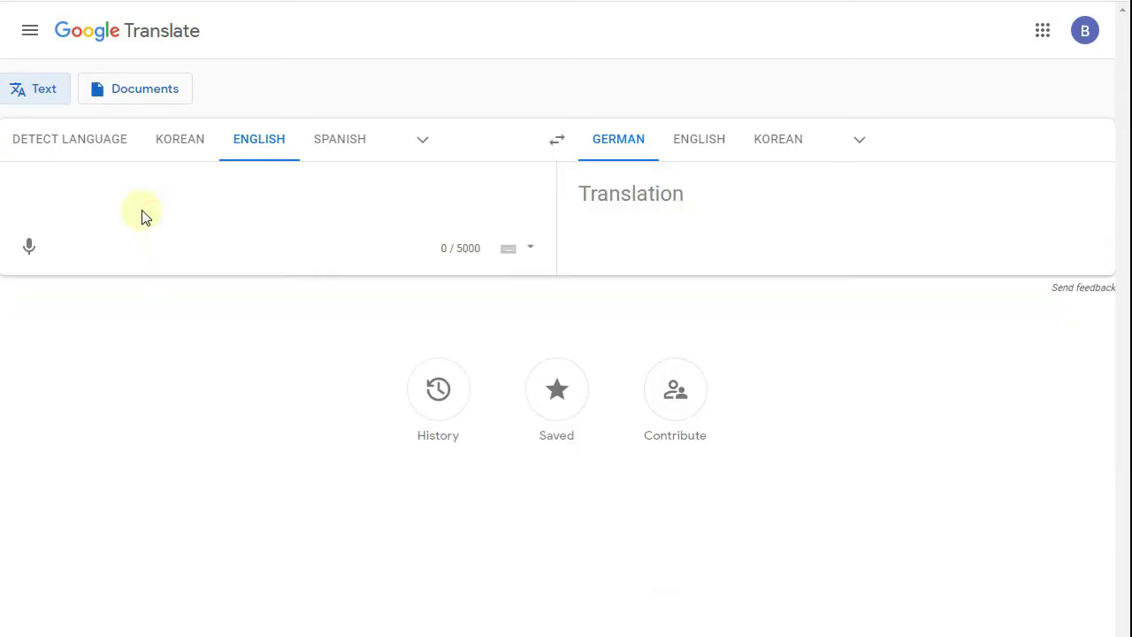
key("ctrl+z")
right_click(146, 217)
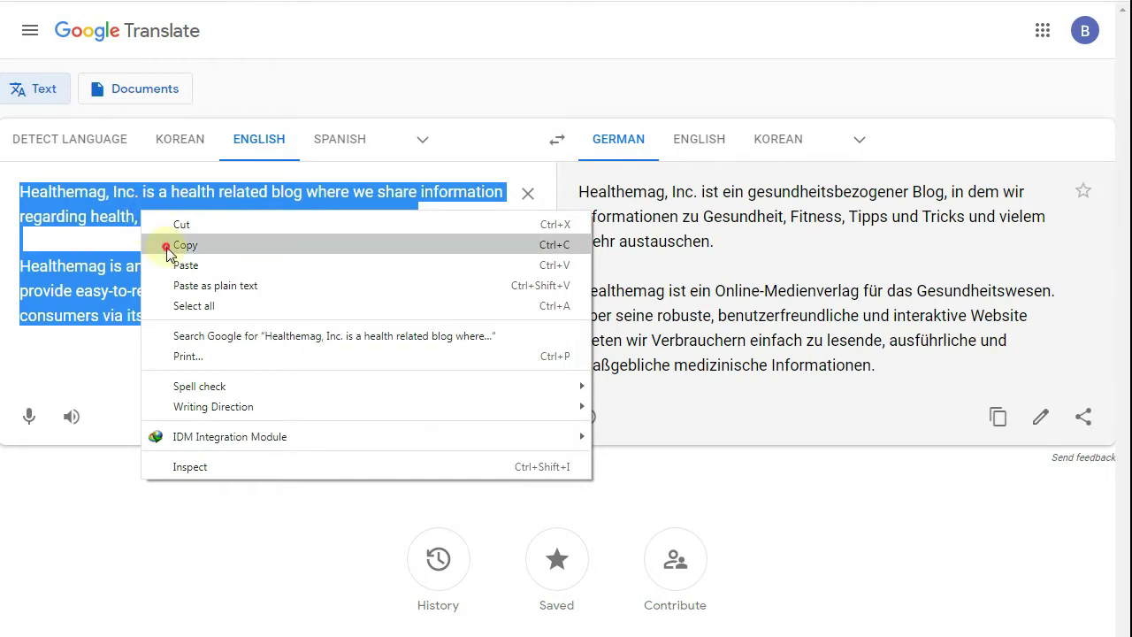
left_click(158, 245)
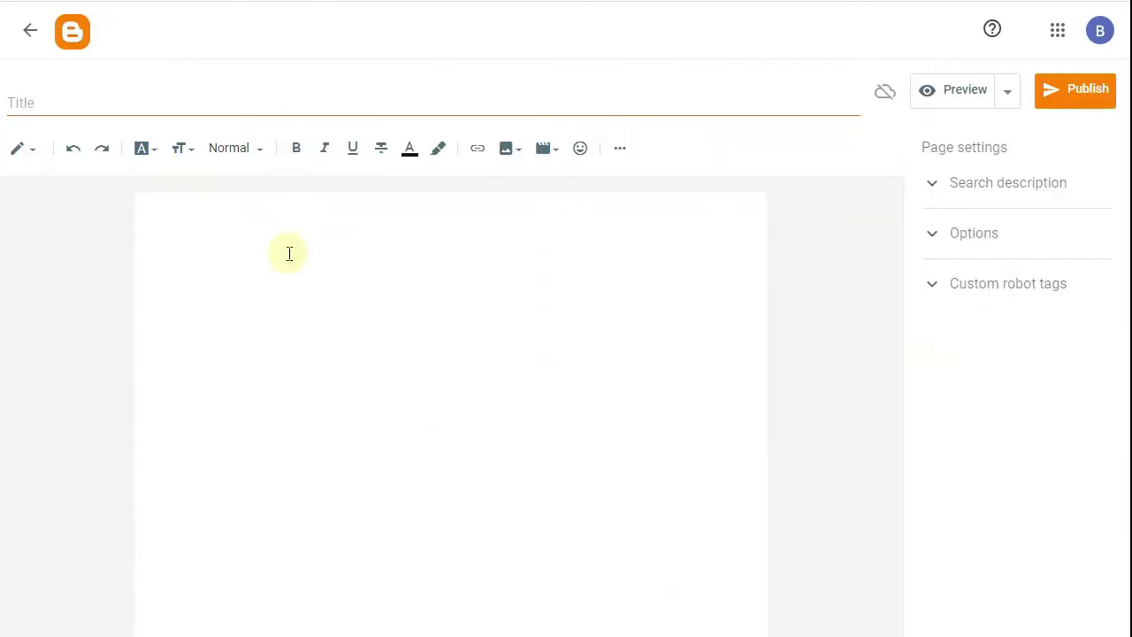
- Paste the Healthemag paragraphs into the page body and title the page 'About'
right_click(288, 253)
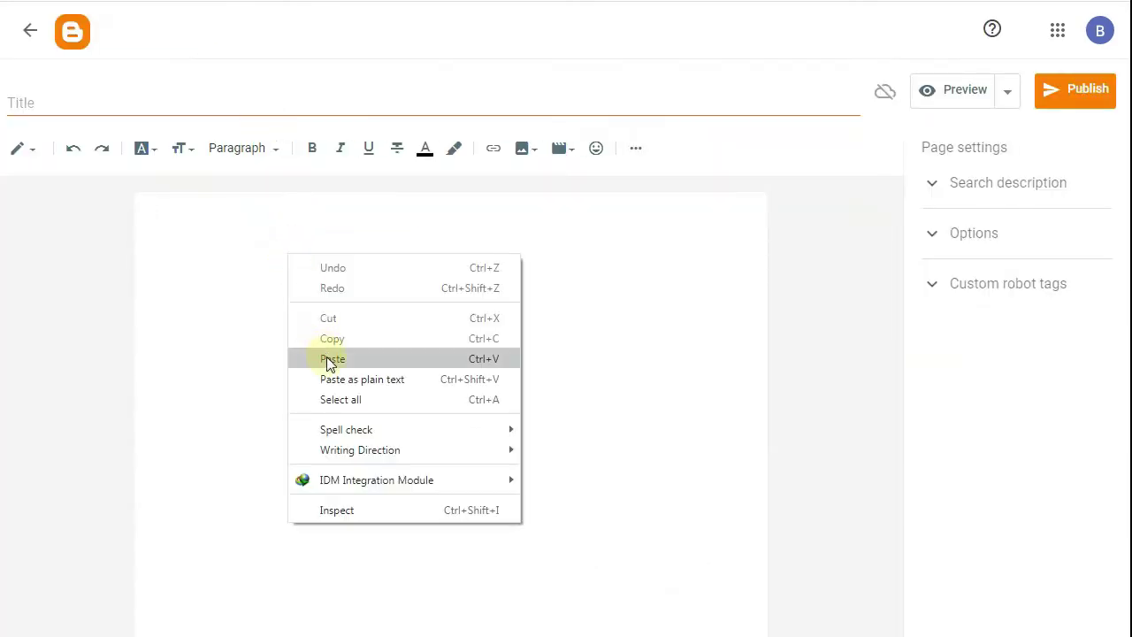
left_click(324, 359)
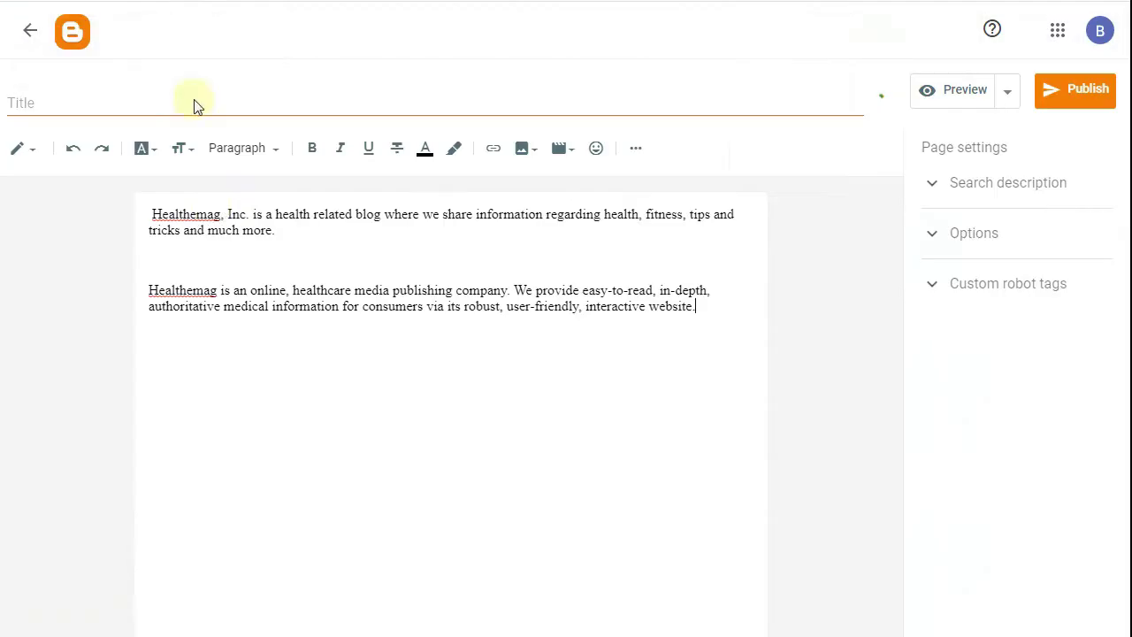
left_click(186, 108)
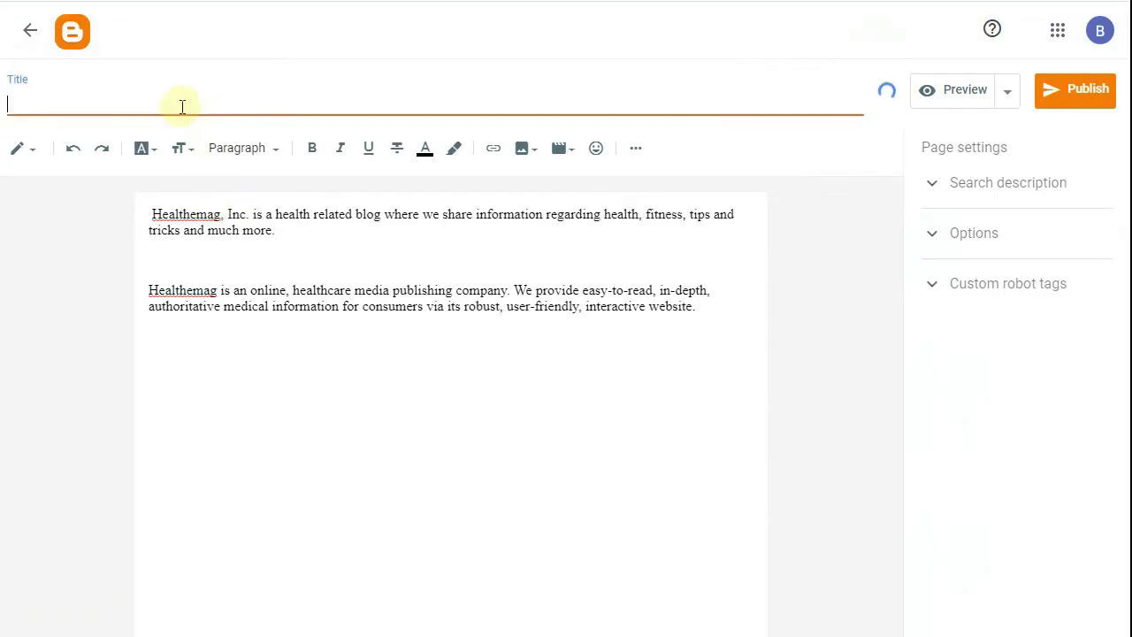
type("About")
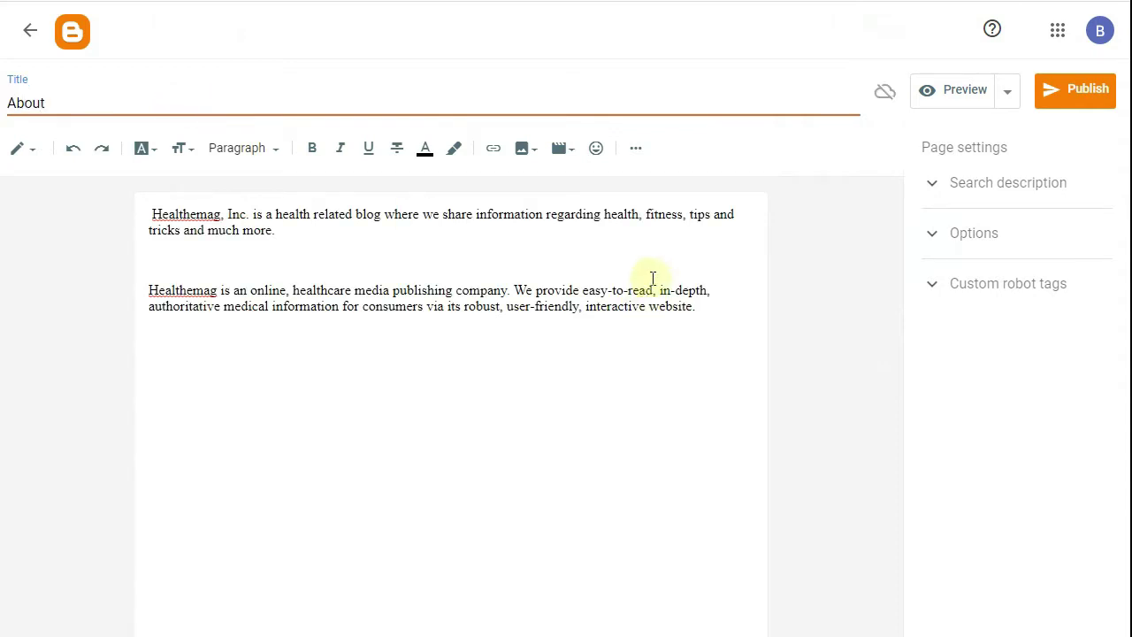
- Remove the blank line between paragraphs and the leading space before Healthemag
left_click(417, 260)
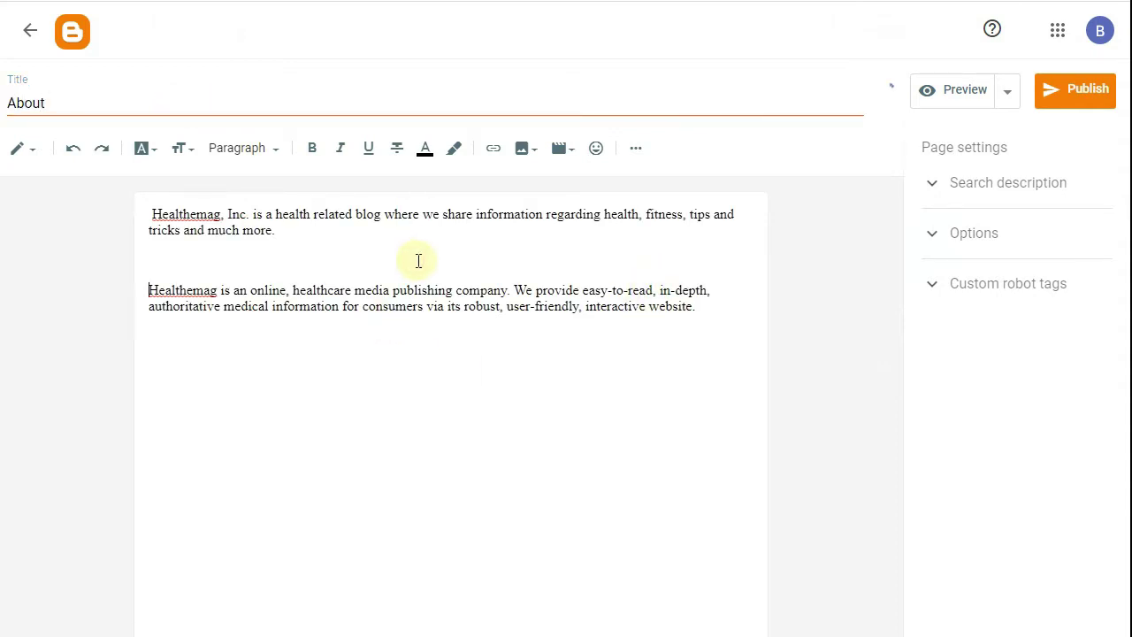
key("BackSpace")
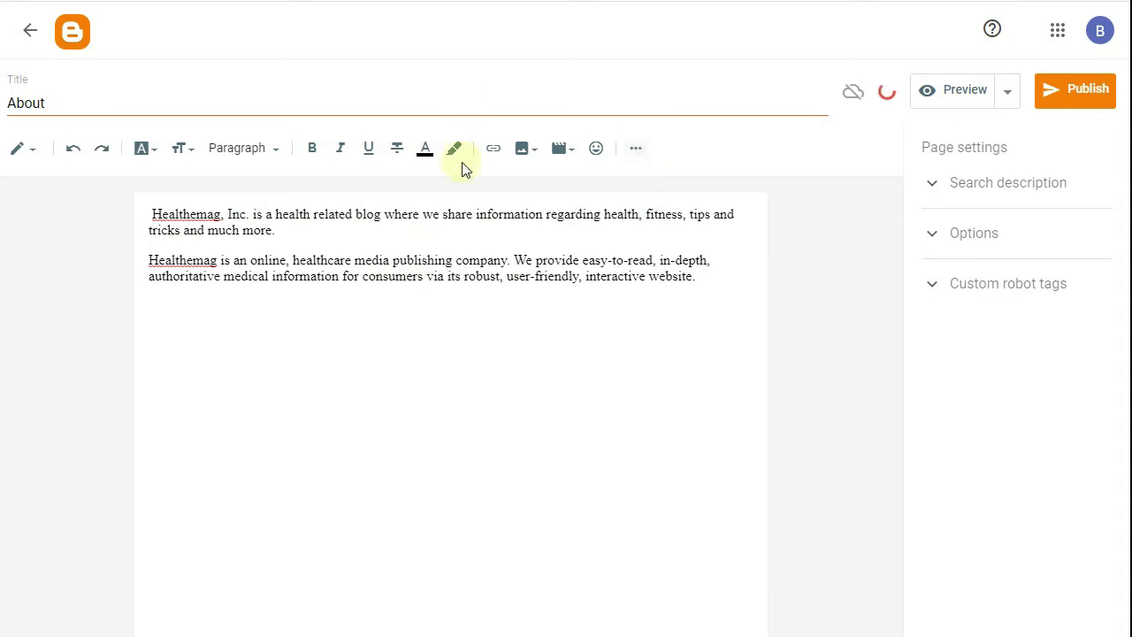
left_click(153, 215)
key("BackSpace")
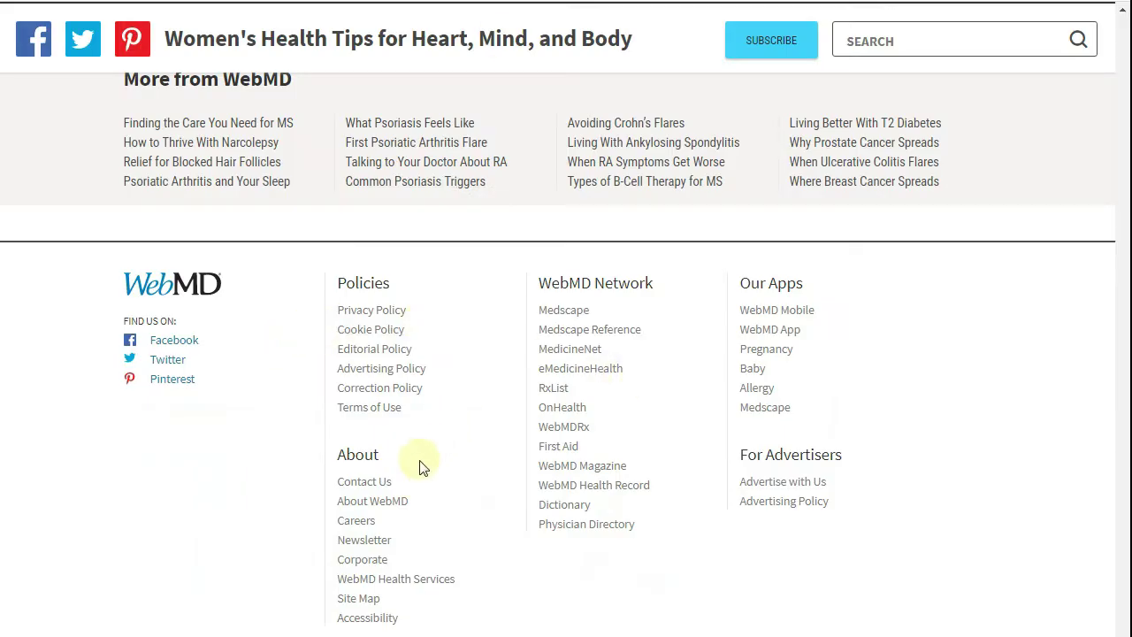
- Open WebMD's About page and select its opening paragraph
left_click(372, 502)
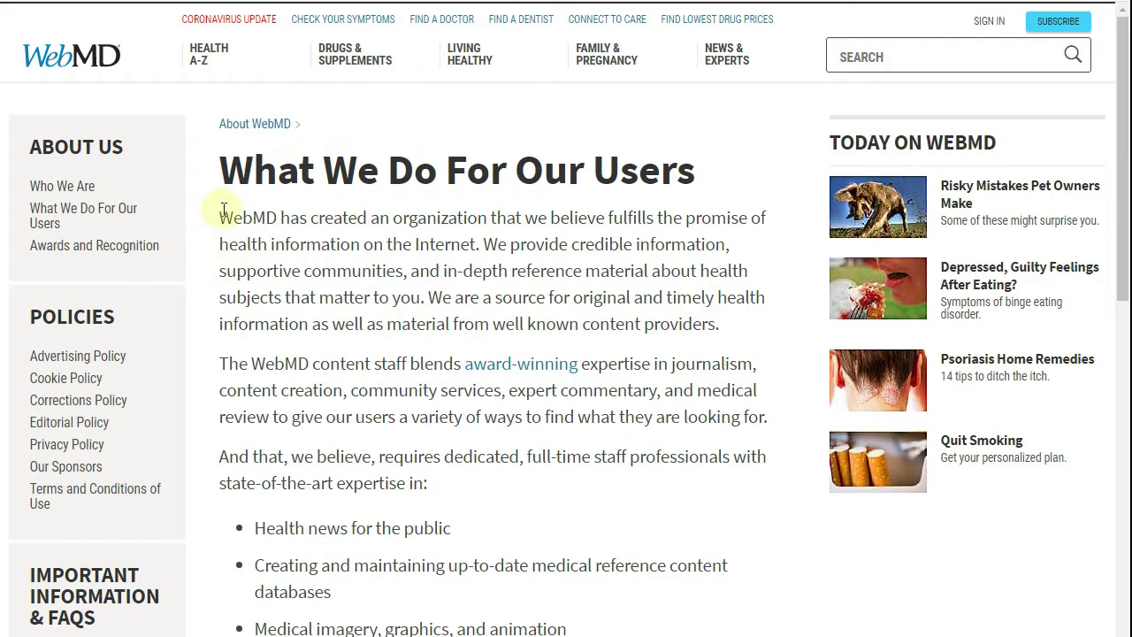
left_click_drag(222, 208, 734, 325)
- Replace the Translate source with WebMD's paragraph, renamed to Healthemag, and copy the German translation
right_click(635, 285)
left_click(635, 285)
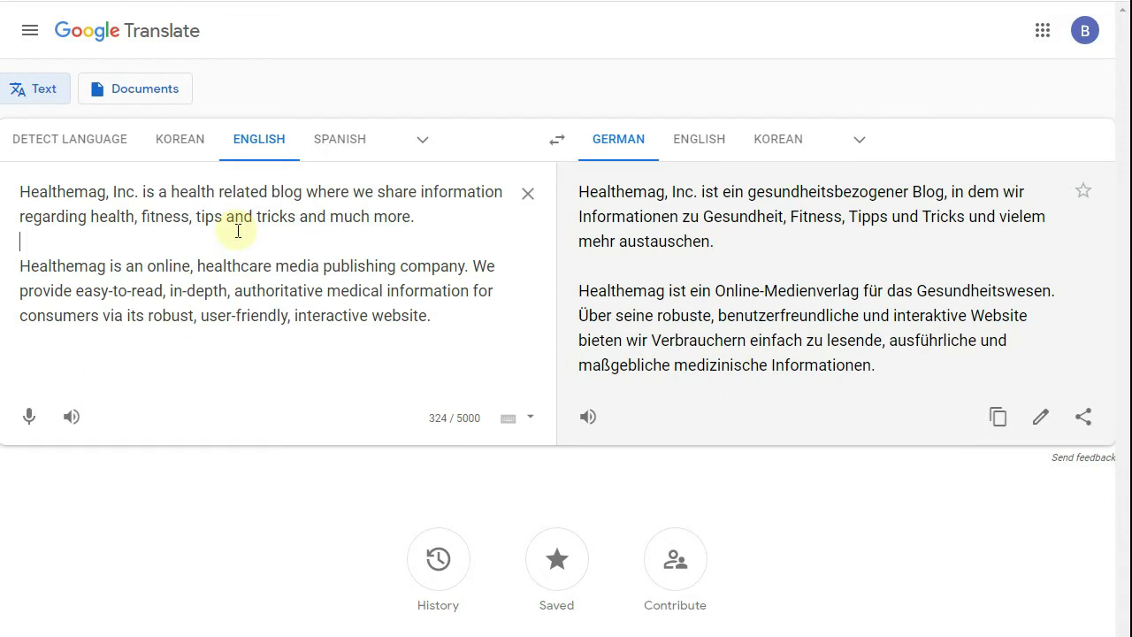
left_click_drag(459, 321, 7, 186)
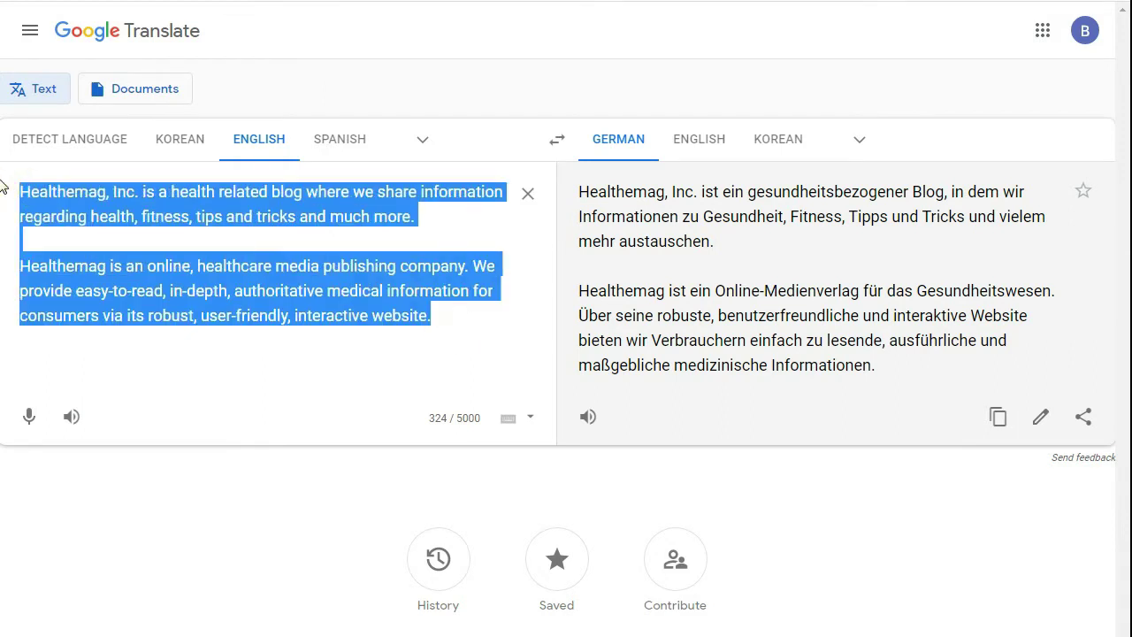
right_click(146, 218)
left_click(175, 270)
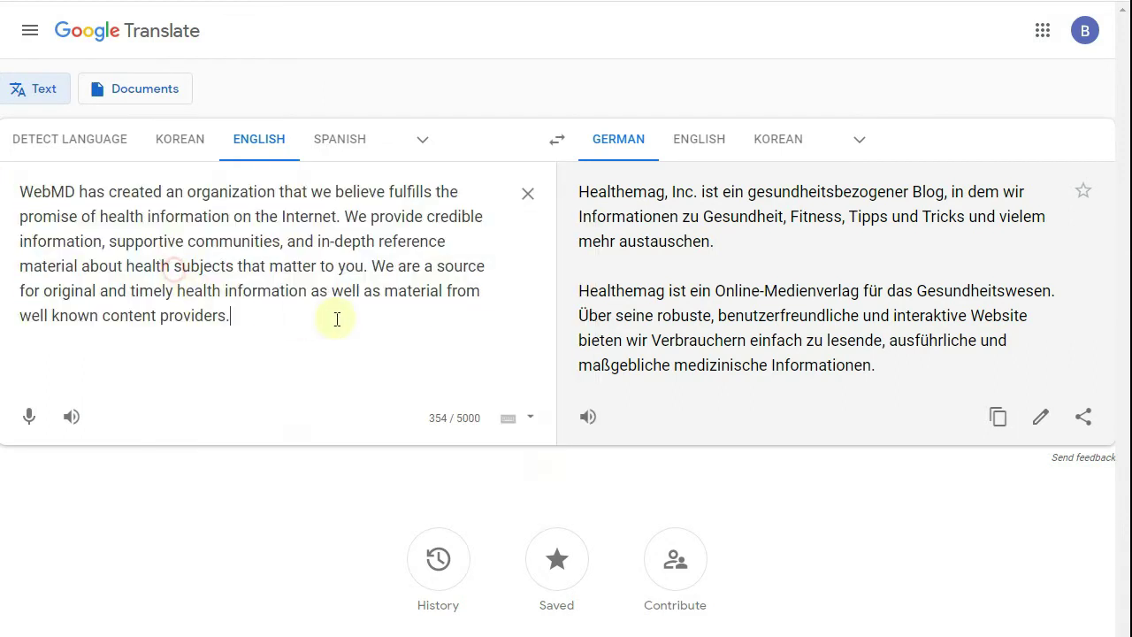
double_click(27, 189)
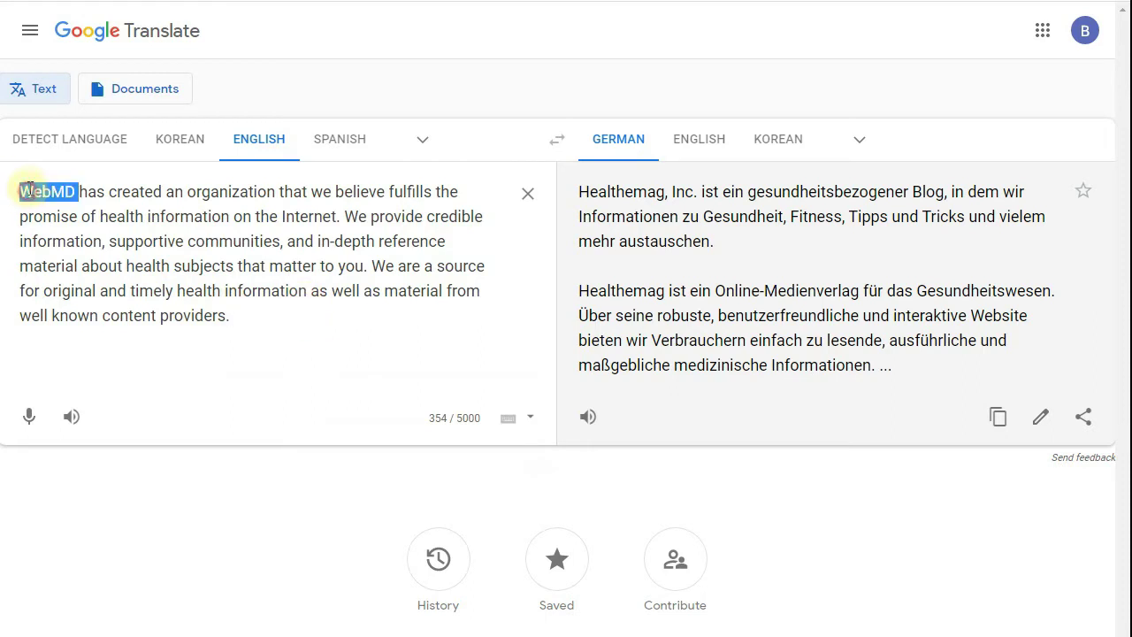
type("Healthemag")
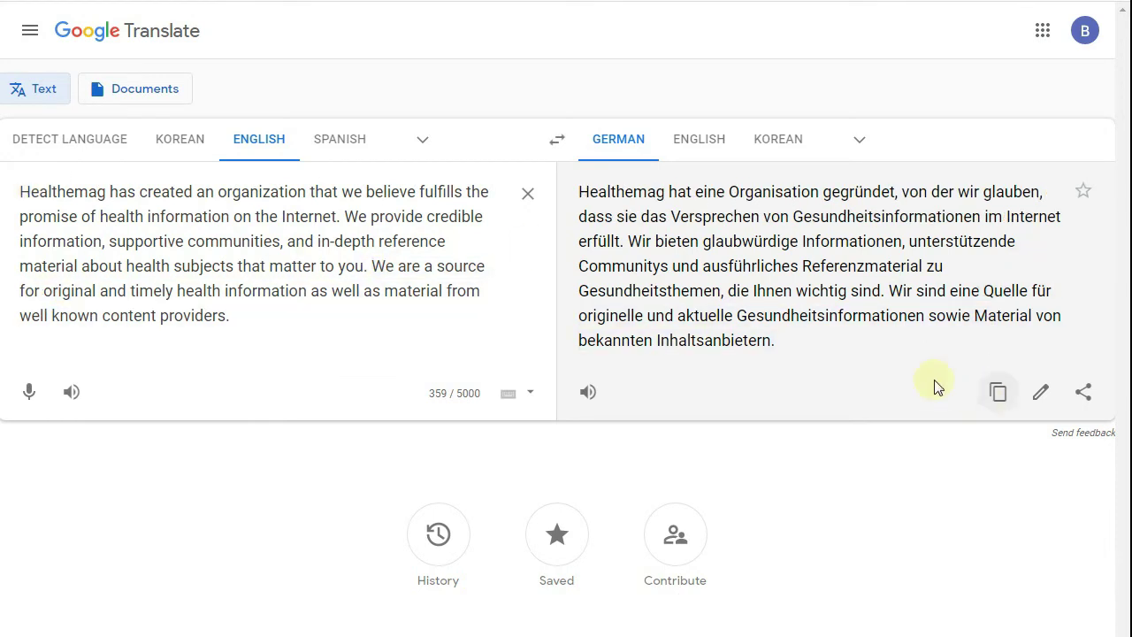
left_click(998, 394)
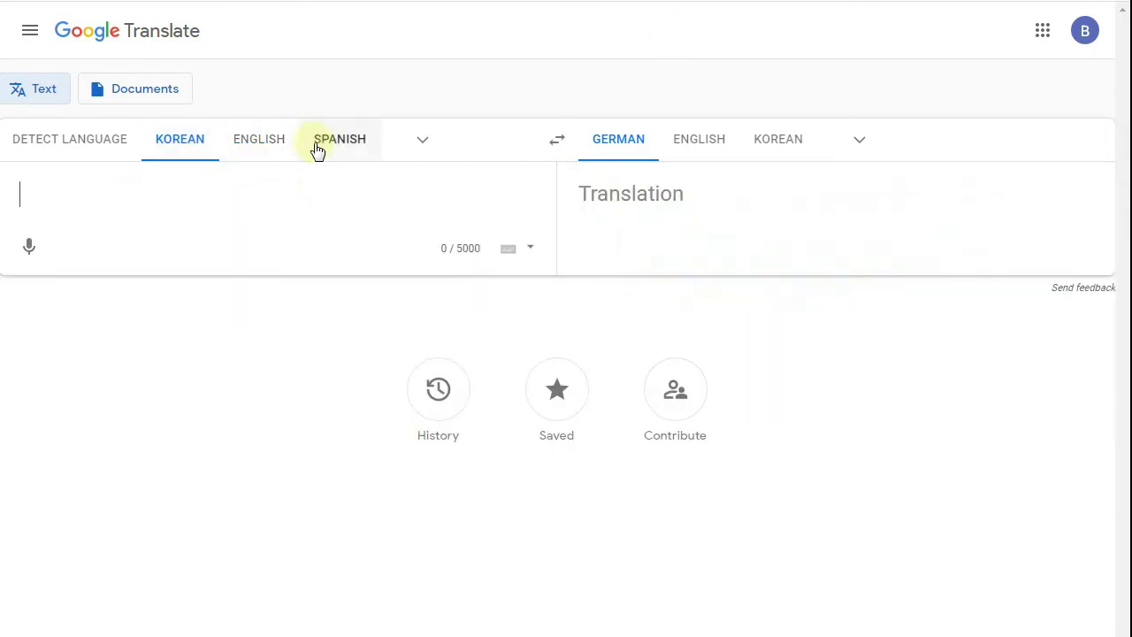
- Translate the German paragraph back into English and copy the result
left_click(421, 147)
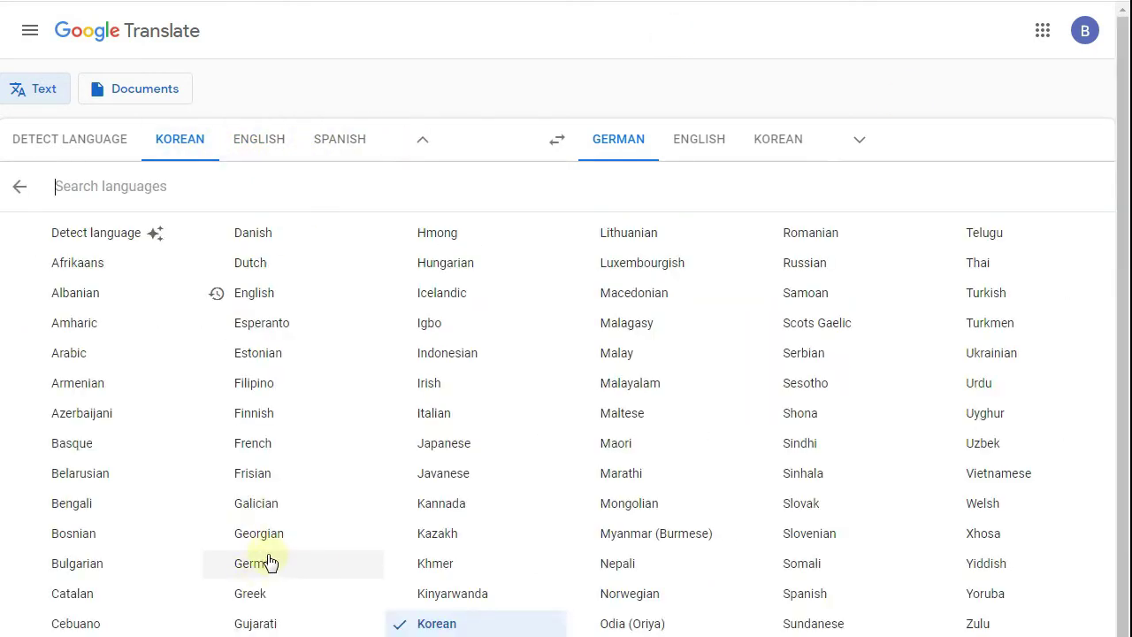
left_click(269, 567)
right_click(202, 205)
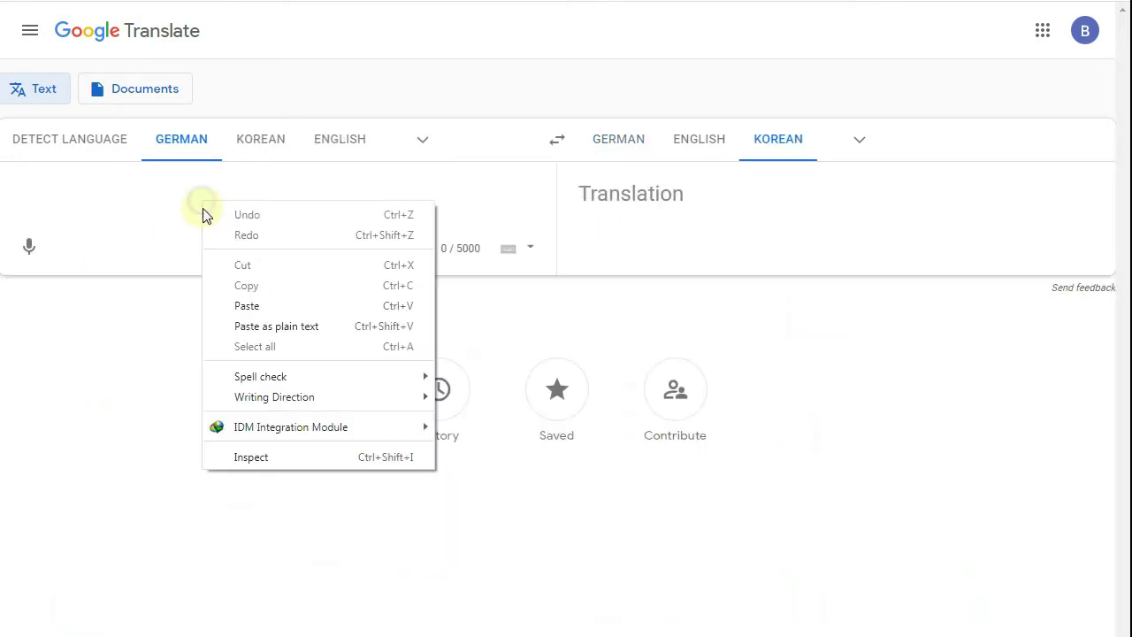
left_click(247, 306)
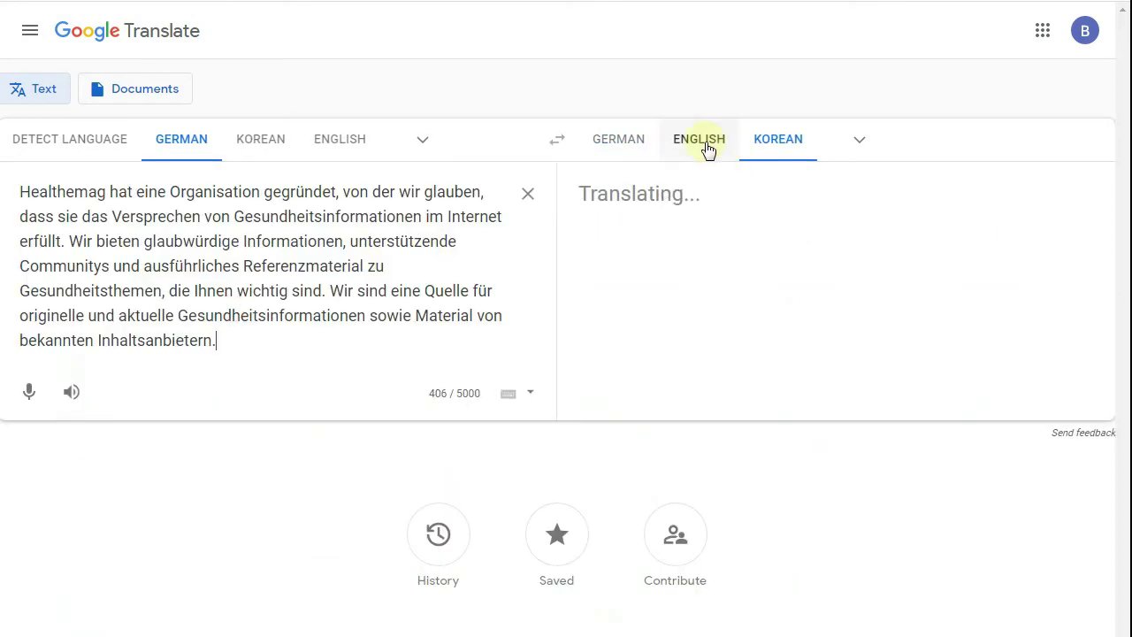
left_click(703, 142)
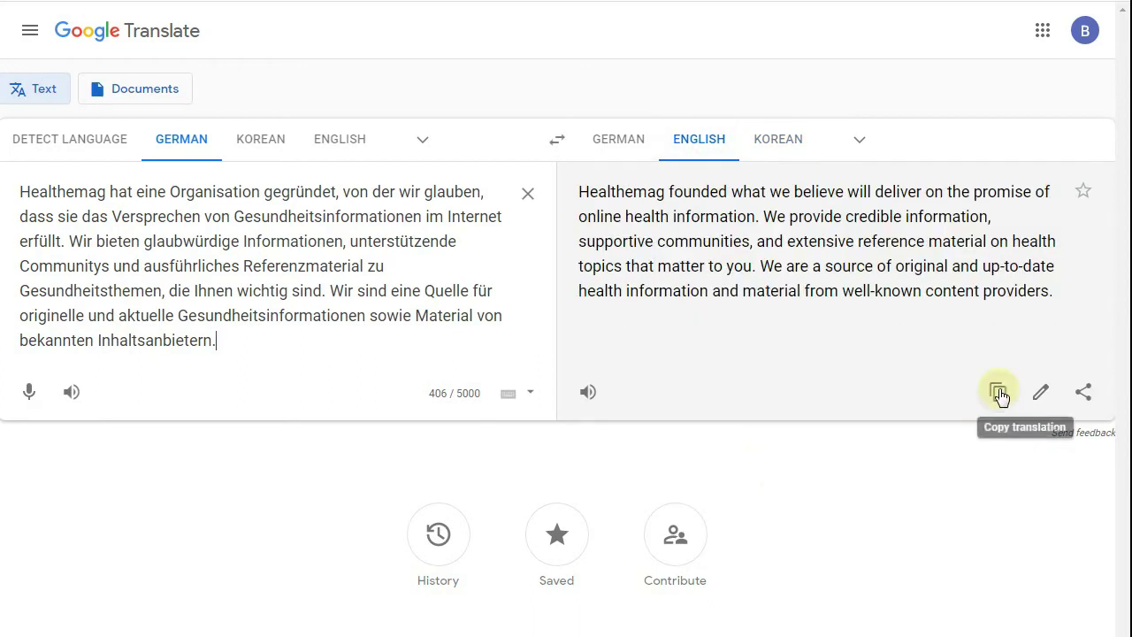
left_click(997, 392)
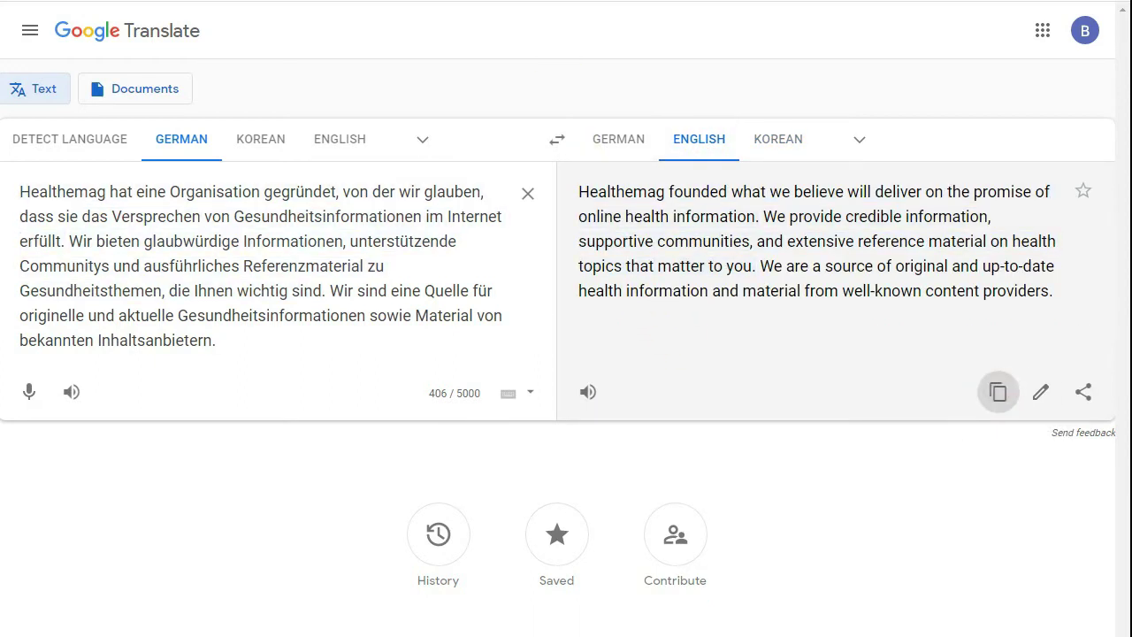
- Add the translated text as a third paragraph on the Blogger About page
left_click(221, 0)
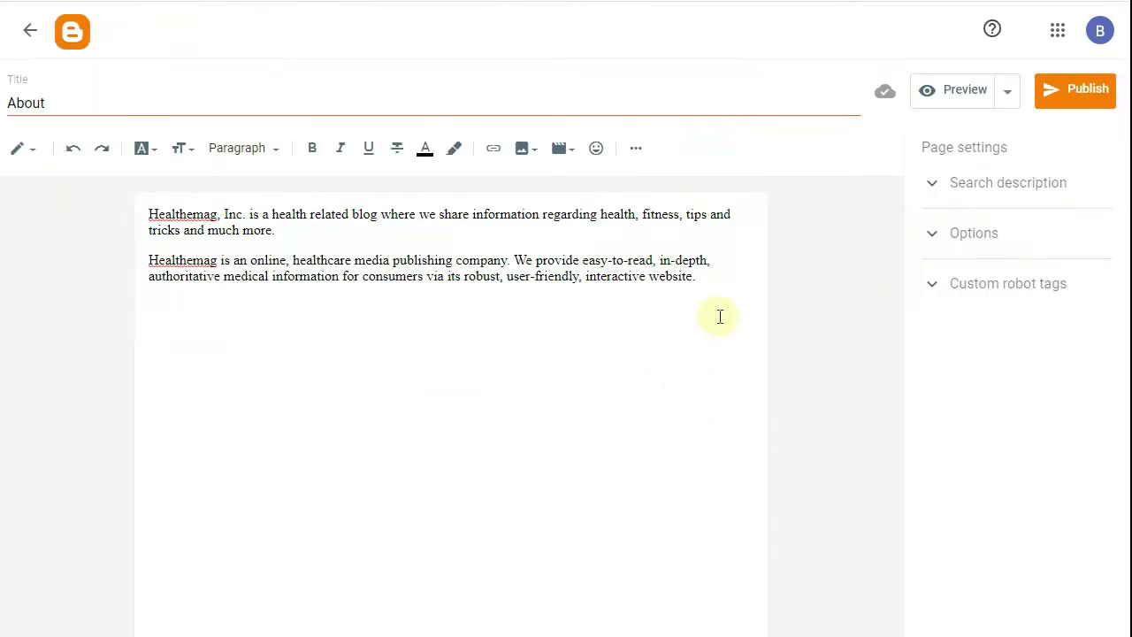
left_click(704, 285)
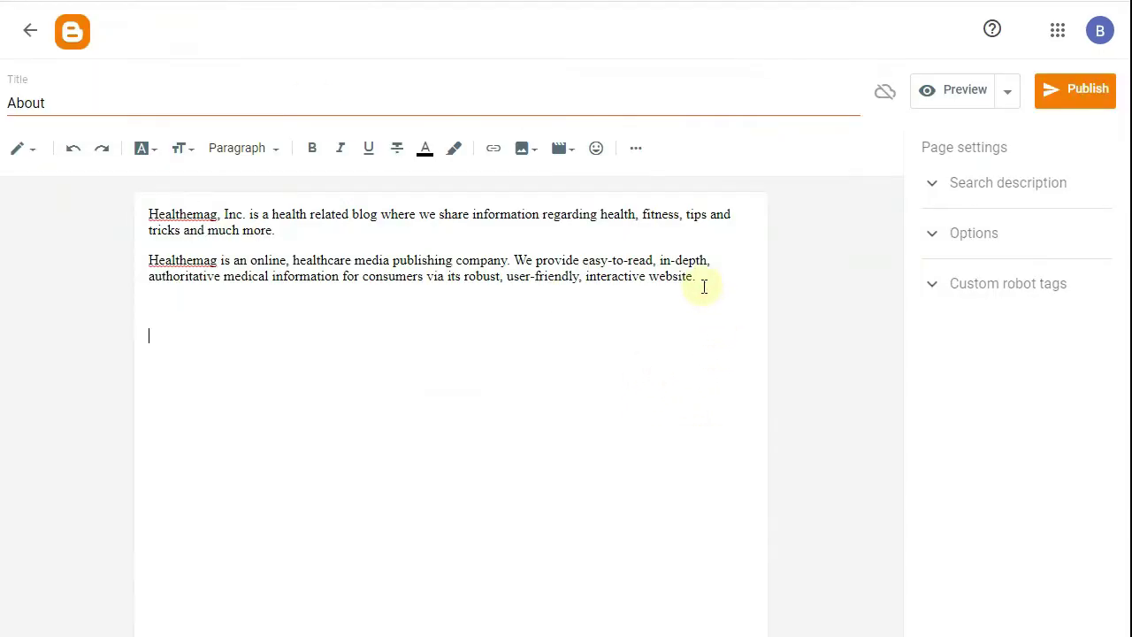
key("Return")
key("ctrl+v")
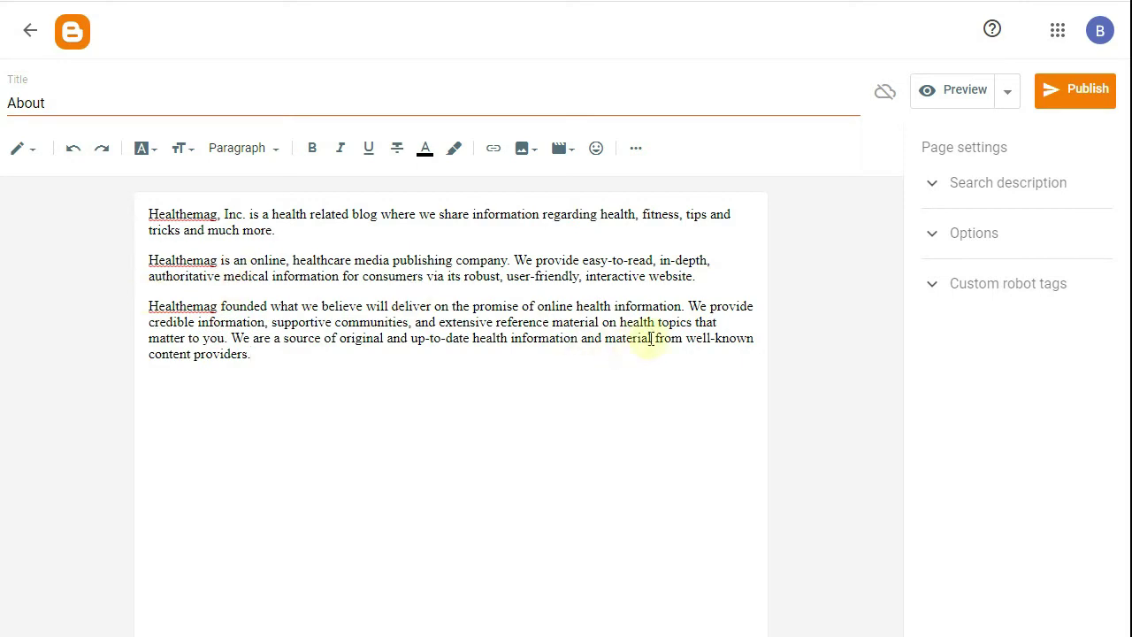
- Publish the About page, confirm, and view it live
left_click(1093, 94)
left_click(630, 451)
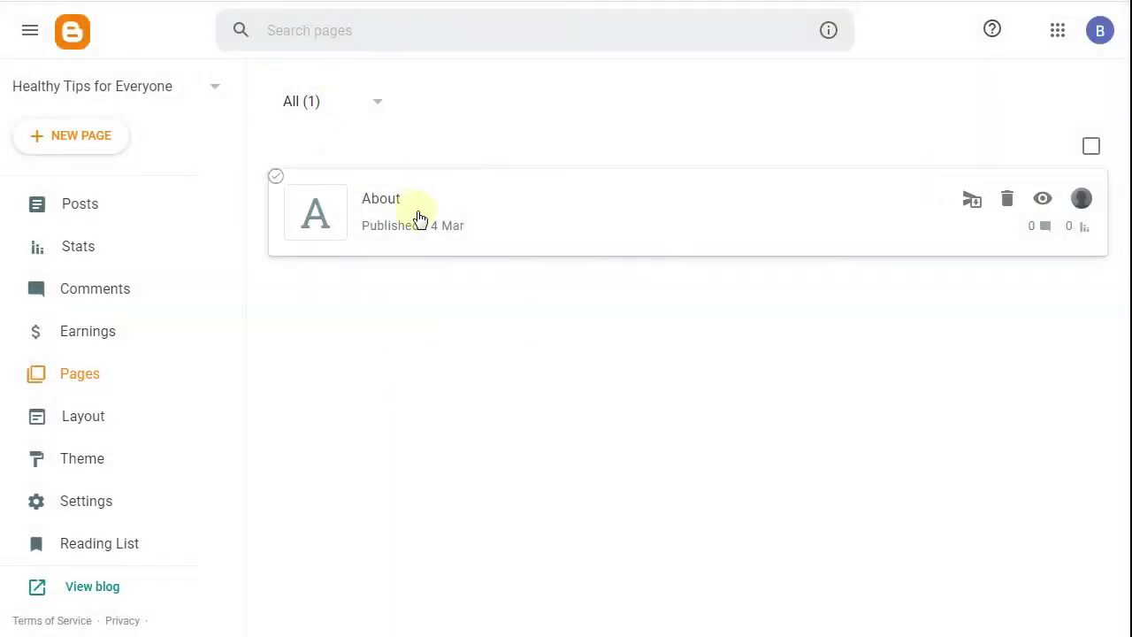
left_click(1044, 206)
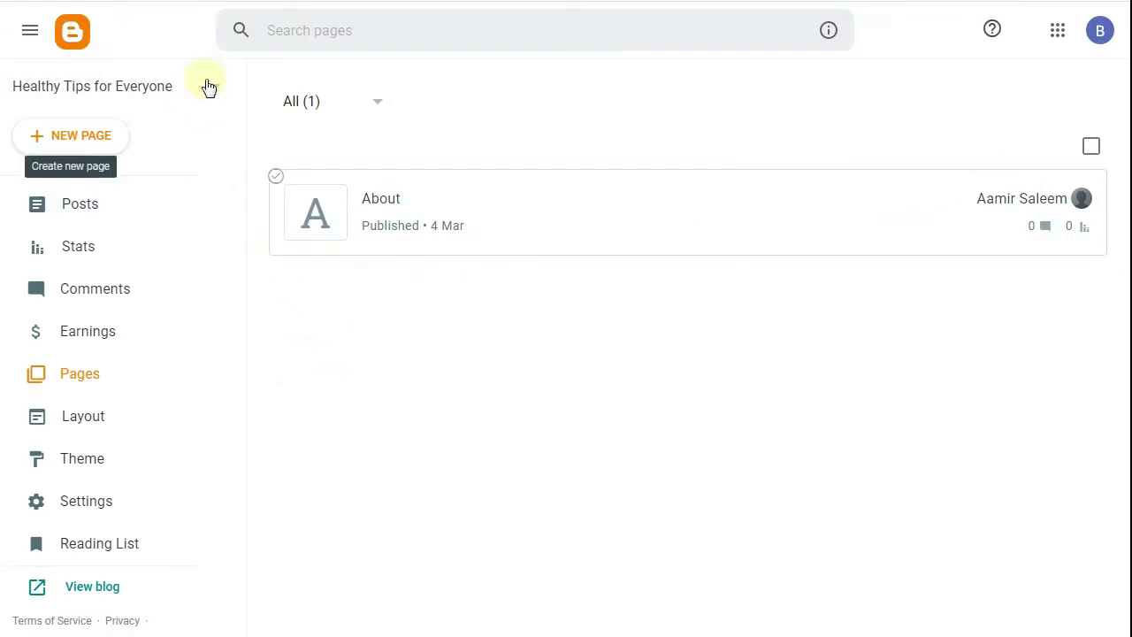
mouse_move(445, 209)
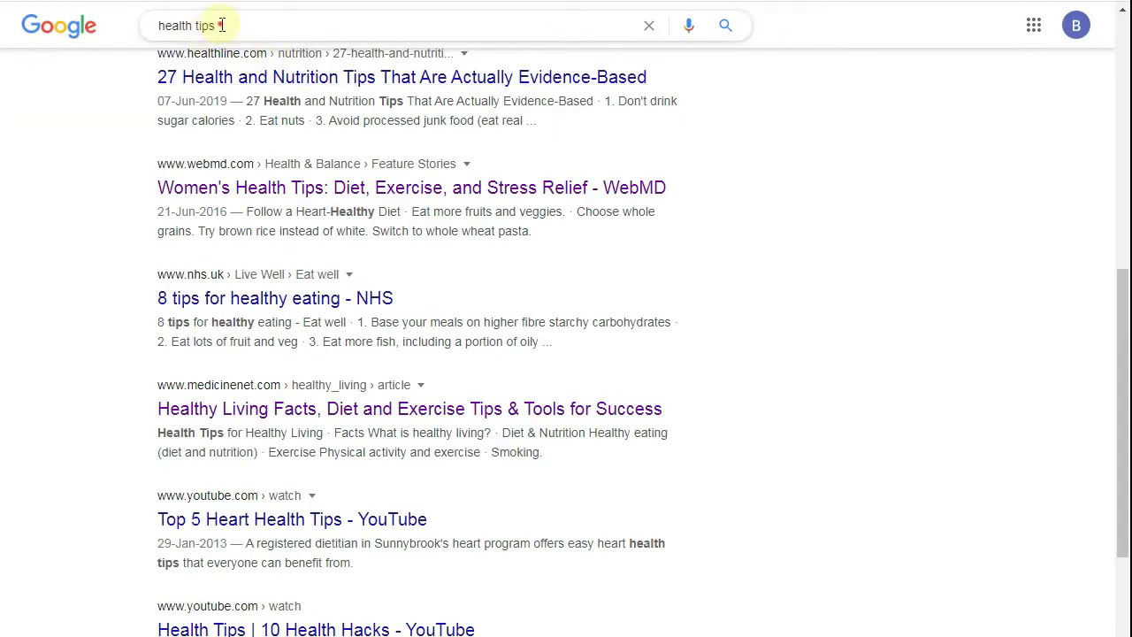
- Replace the old health tips query with a Google search for 'terms of service generator free'
left_click_drag(223, 26, 123, 77)
type("term")
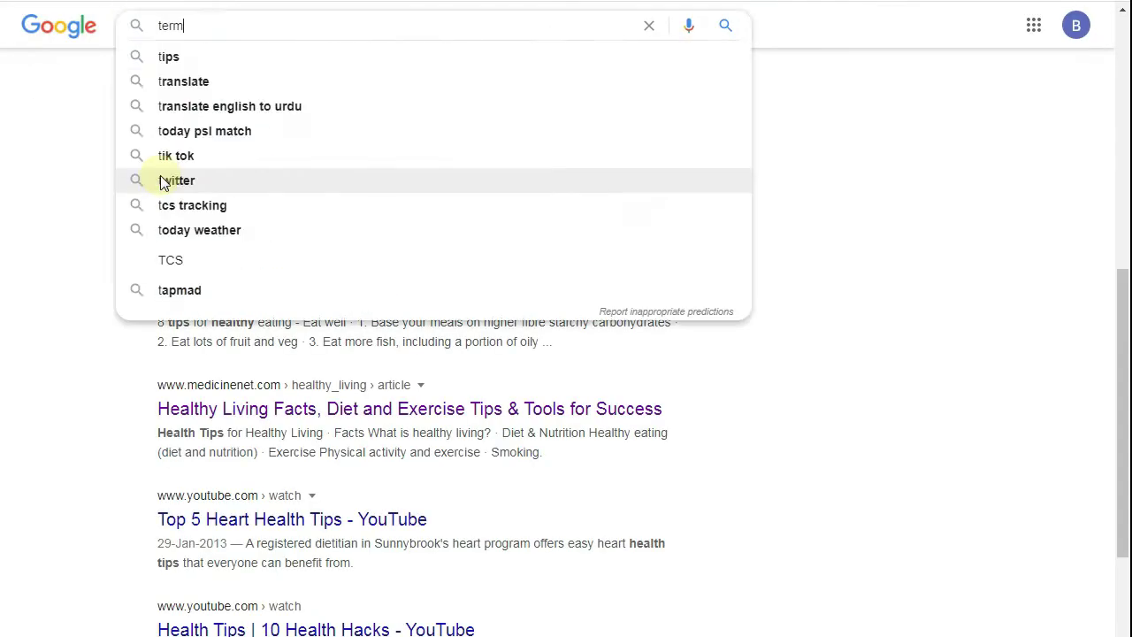
type("s of ser")
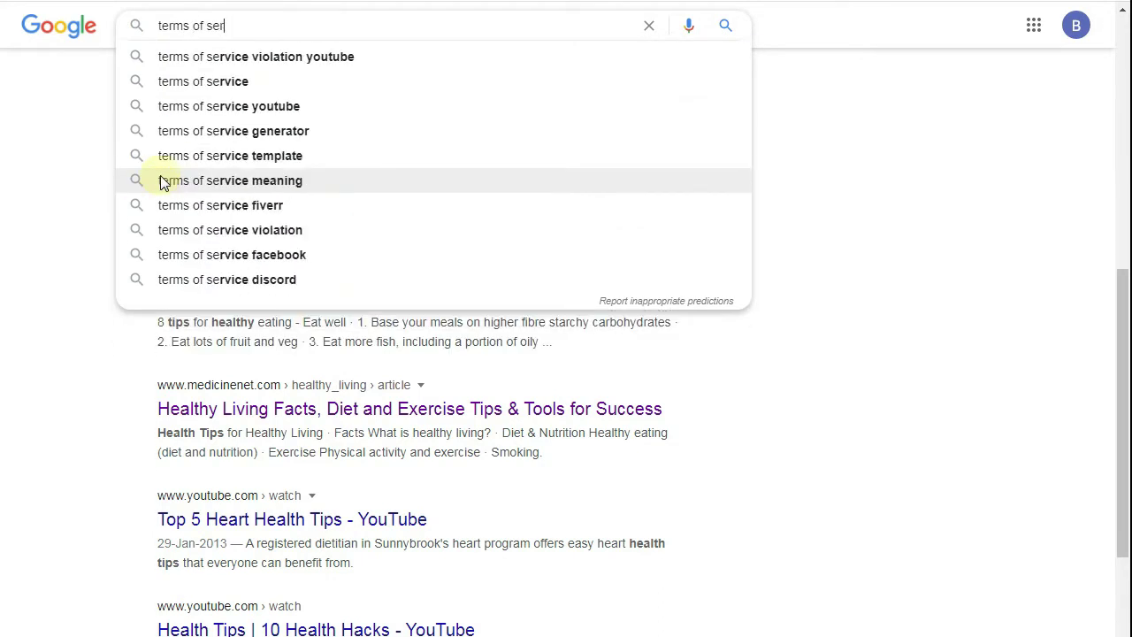
key("Down")
key("Down")
key("Up")
key("Up")
key("Up")
key("Up")
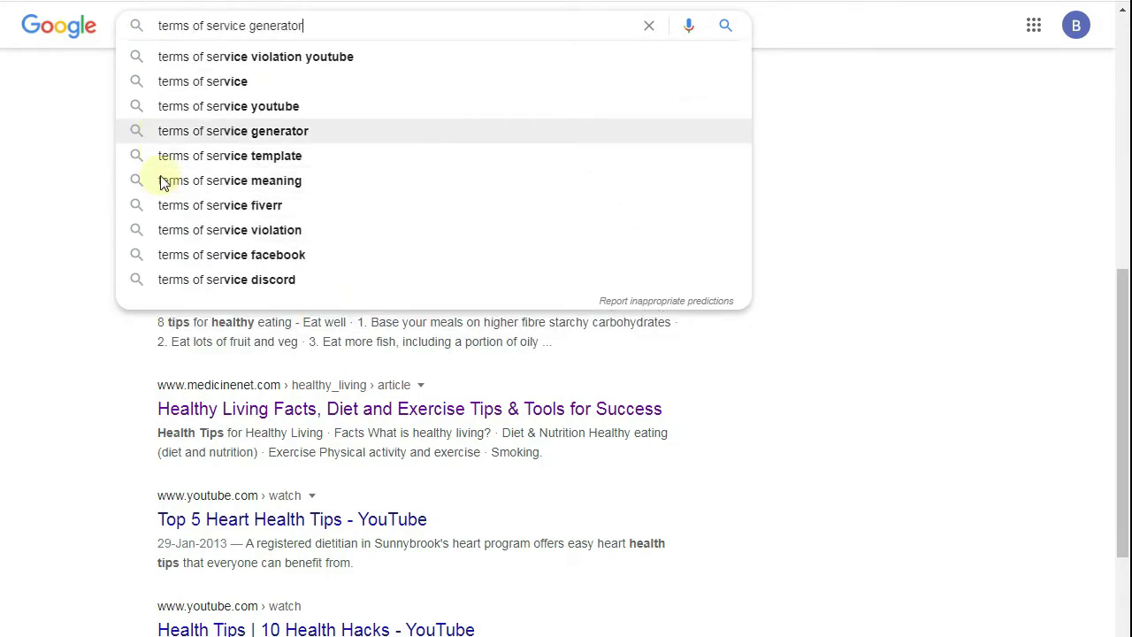
key("Down")
key("Up")
key("Up")
key("Up")
key("Up")
key("Up")
key("Up")
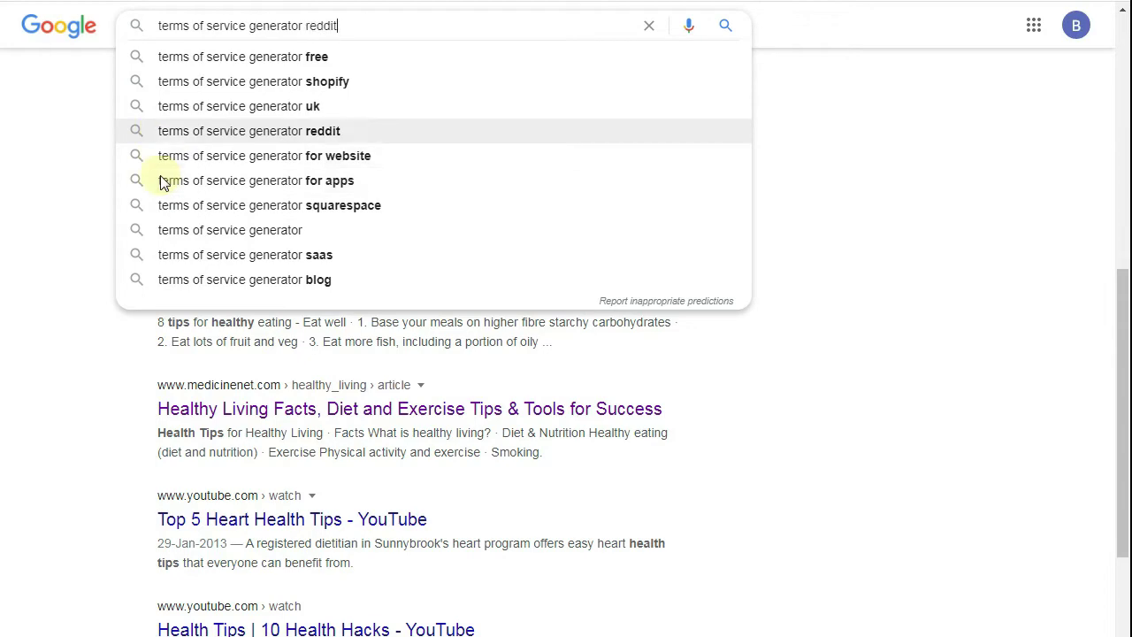
key("Return")
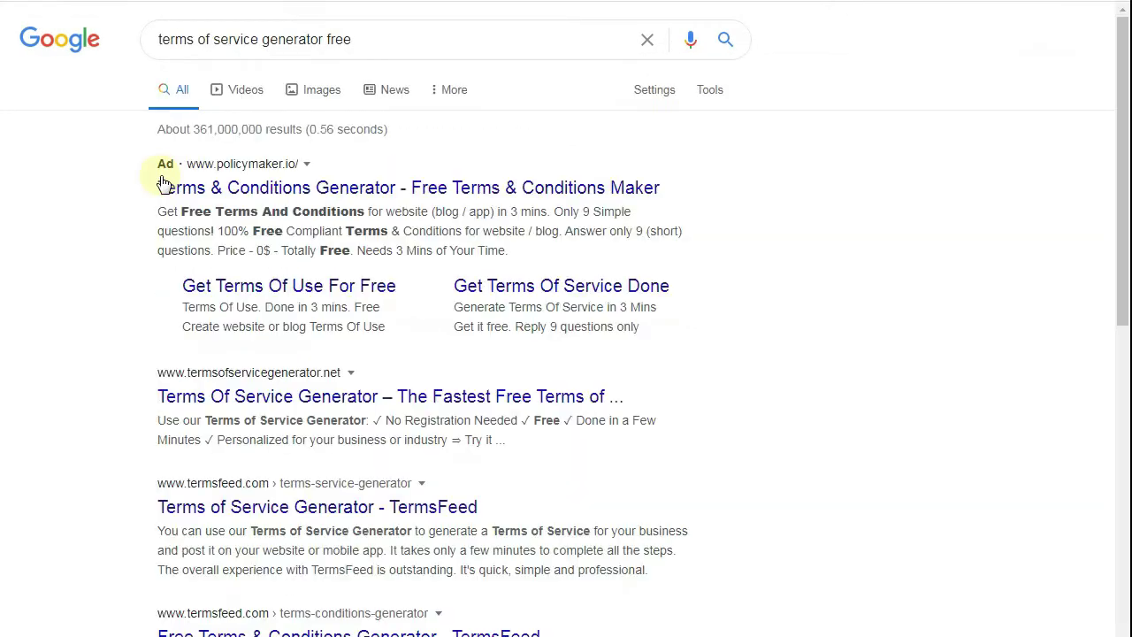
- Open the termsofservicegenerator.net site from the search results
scroll(83, 285, "down", 3)
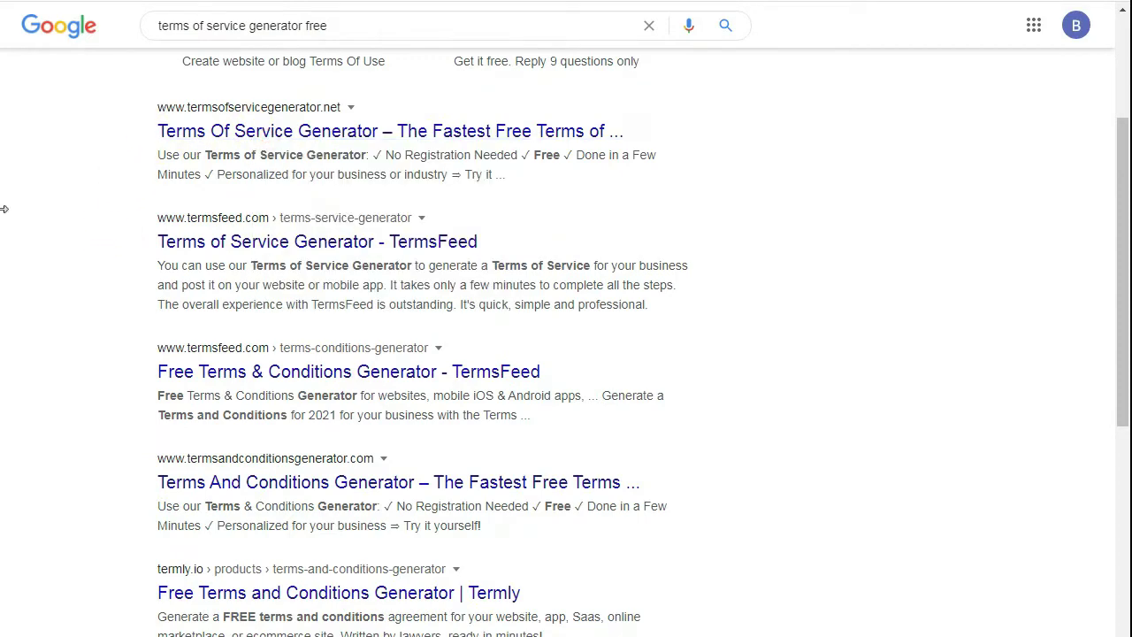
scroll(57, 270, "down", 1)
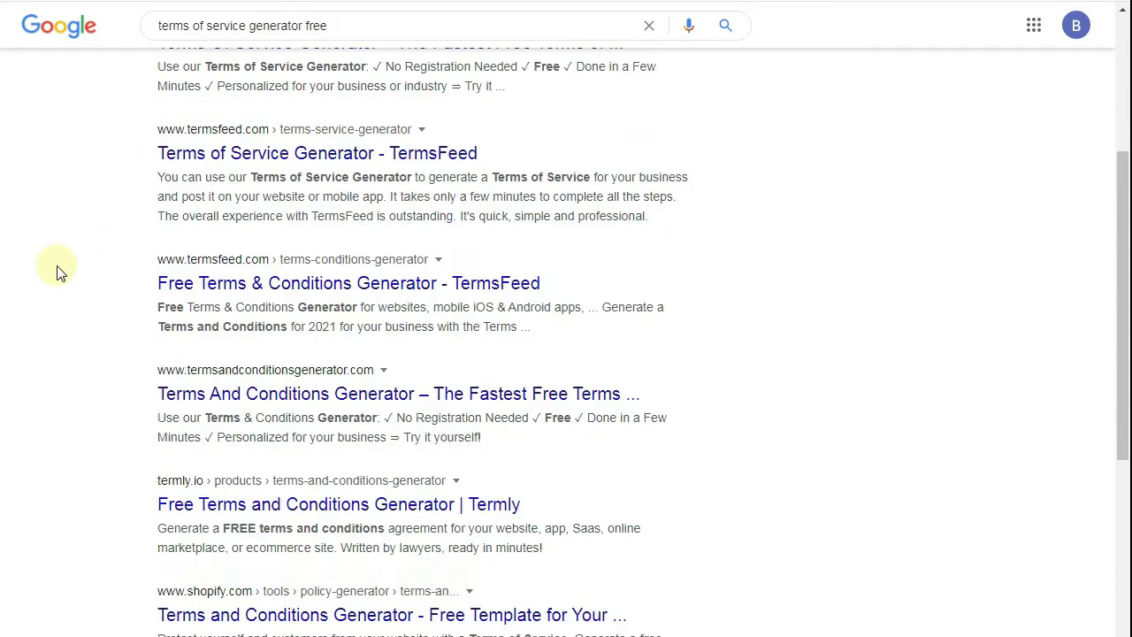
scroll(57, 271, "up", 1)
scroll(56, 271, "down", 5)
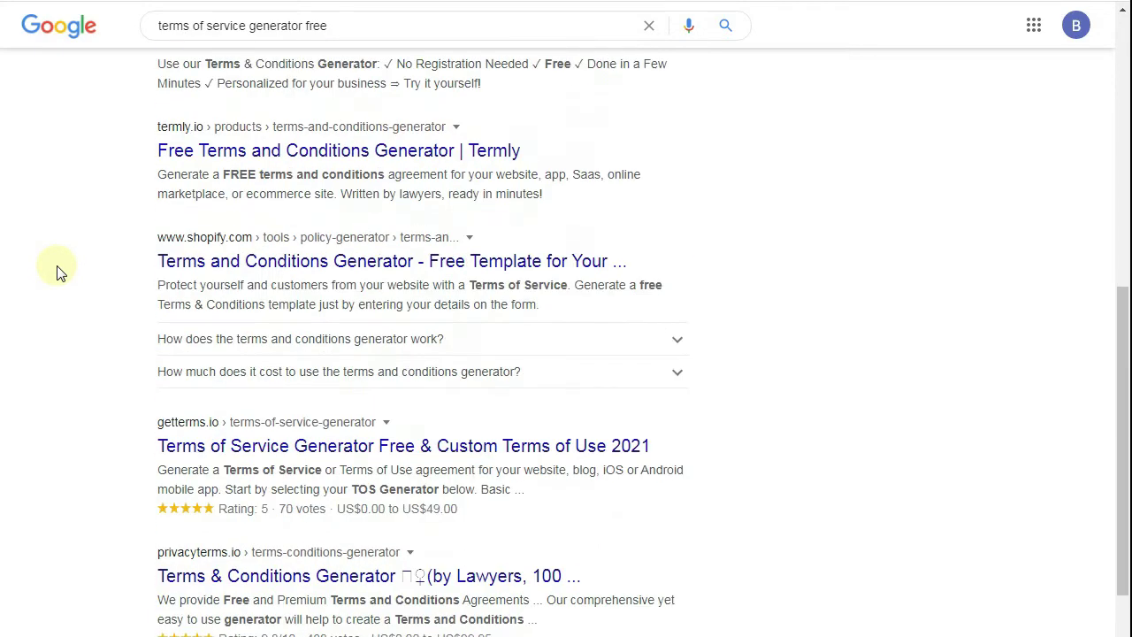
scroll(60, 273, "down", 3)
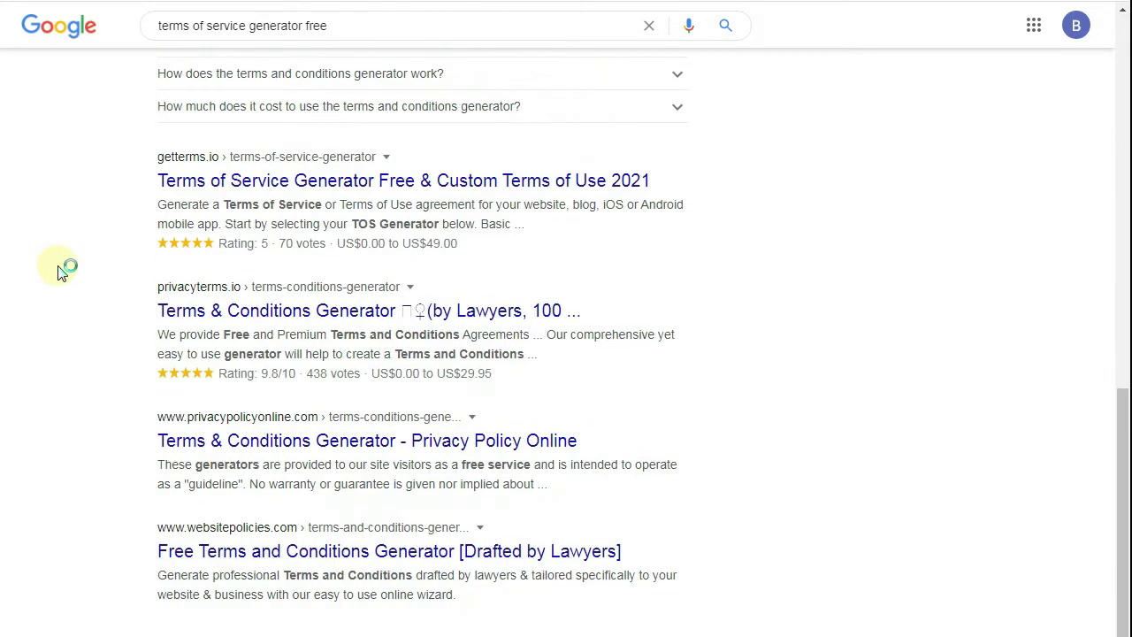
scroll(60, 273, "up", 6)
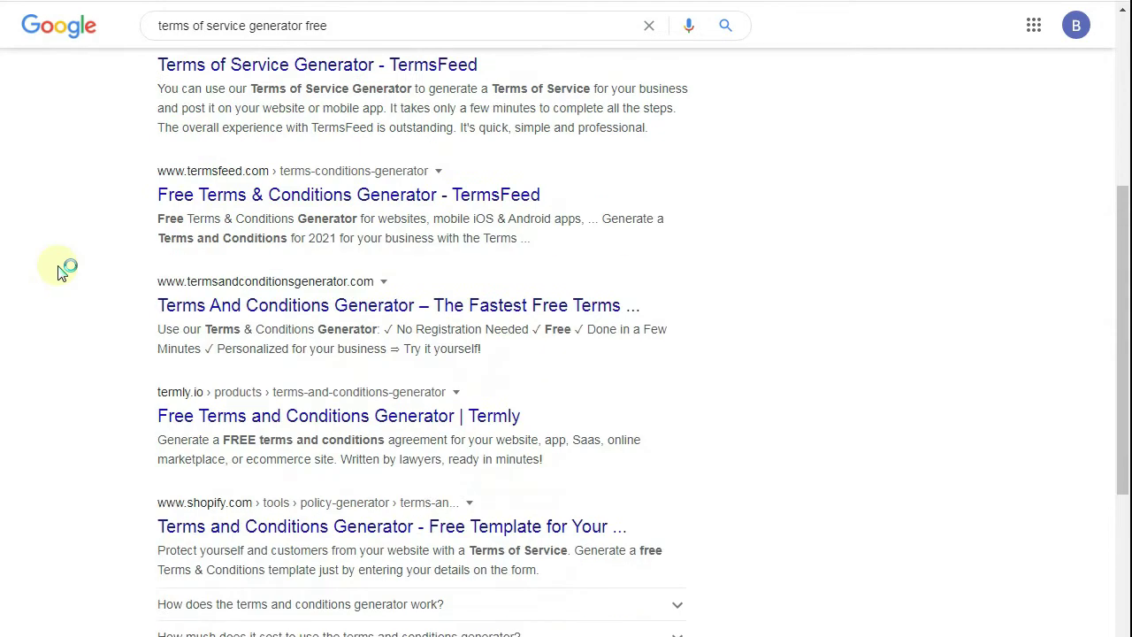
scroll(58, 270, "up", 3)
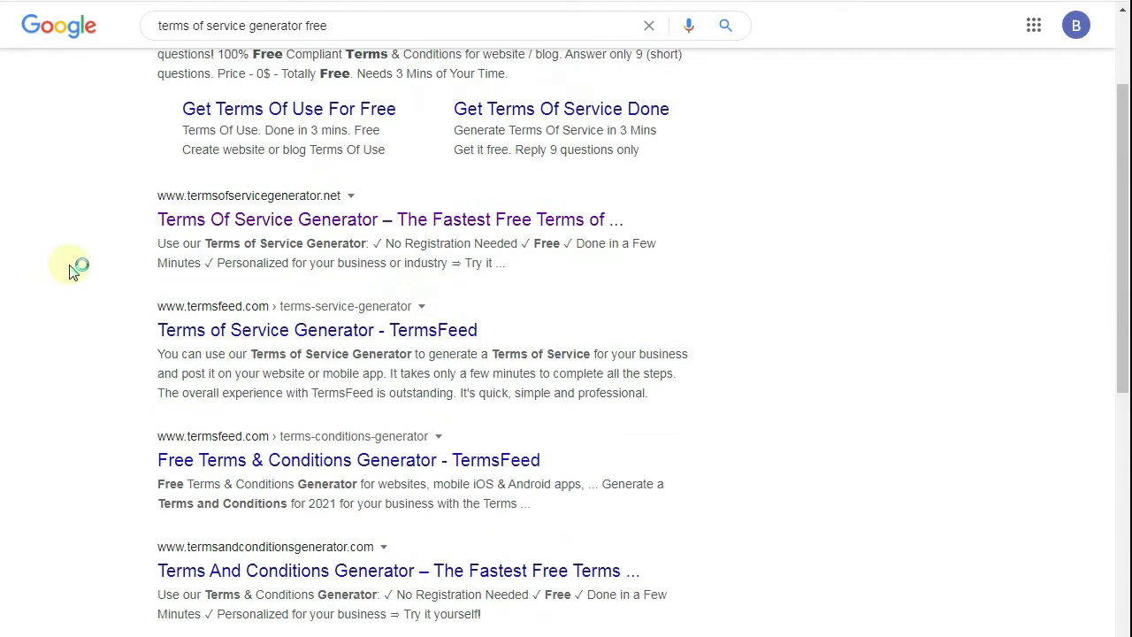
left_click(265, 324)
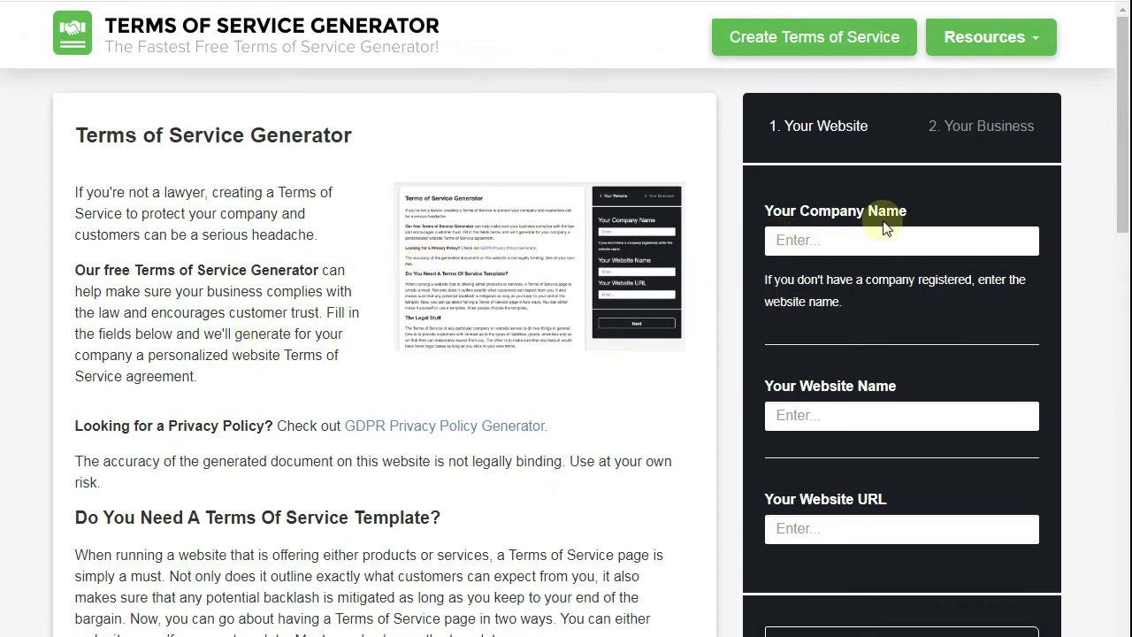
- Fill in the company name and website name fields of the generator form
left_click(831, 240)
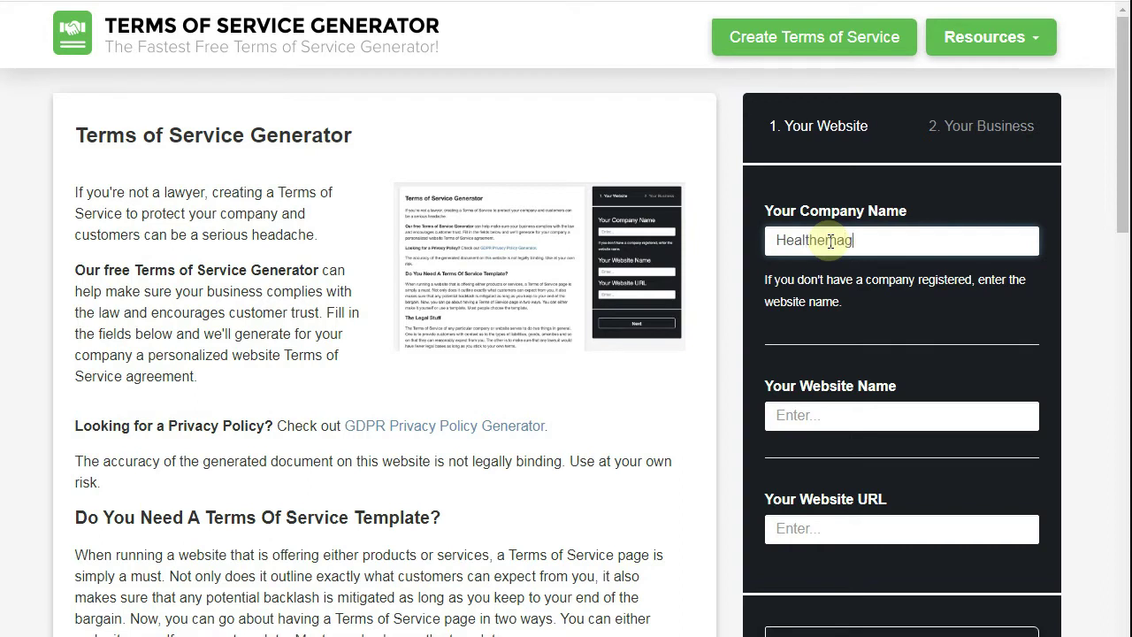
left_click(800, 411)
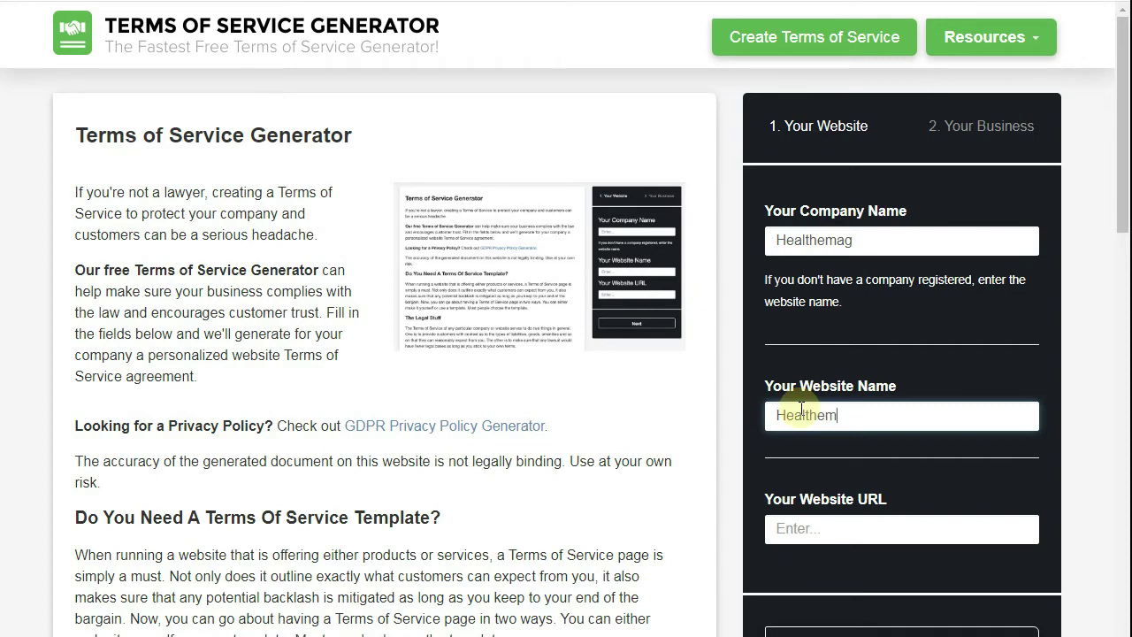
left_click(815, 532)
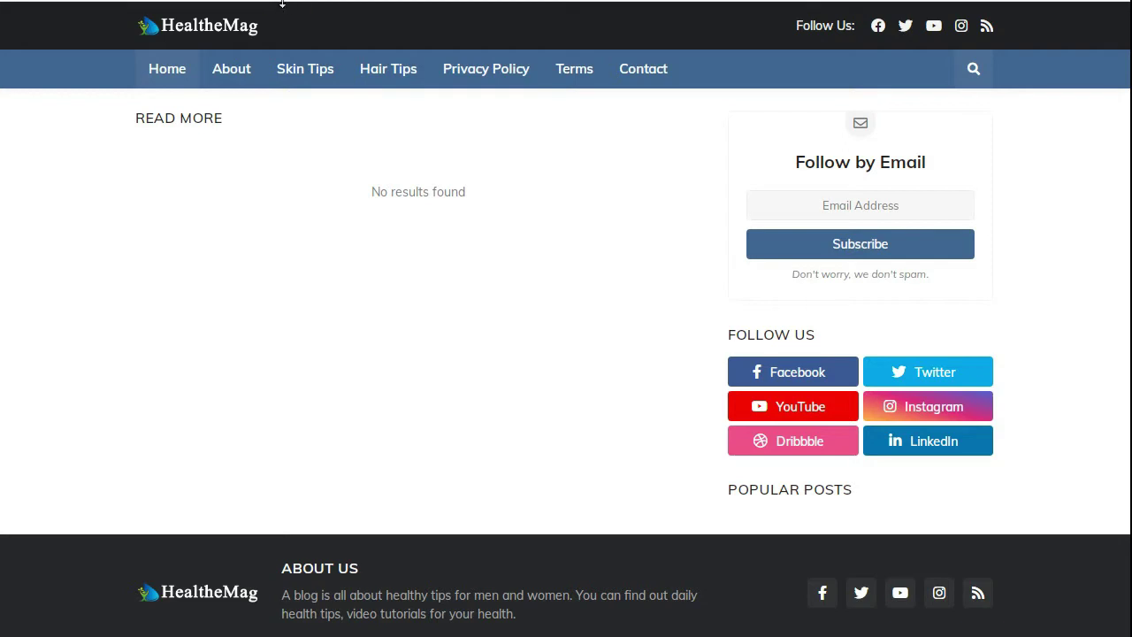
left_click(281, 3)
left_click(281, 3)
right_click(13, 1)
left_click(76, 25)
- Paste the blog's web address as the website URL and continue to business details
right_click(188, 0)
left_click(243, 54)
left_click(256, 1)
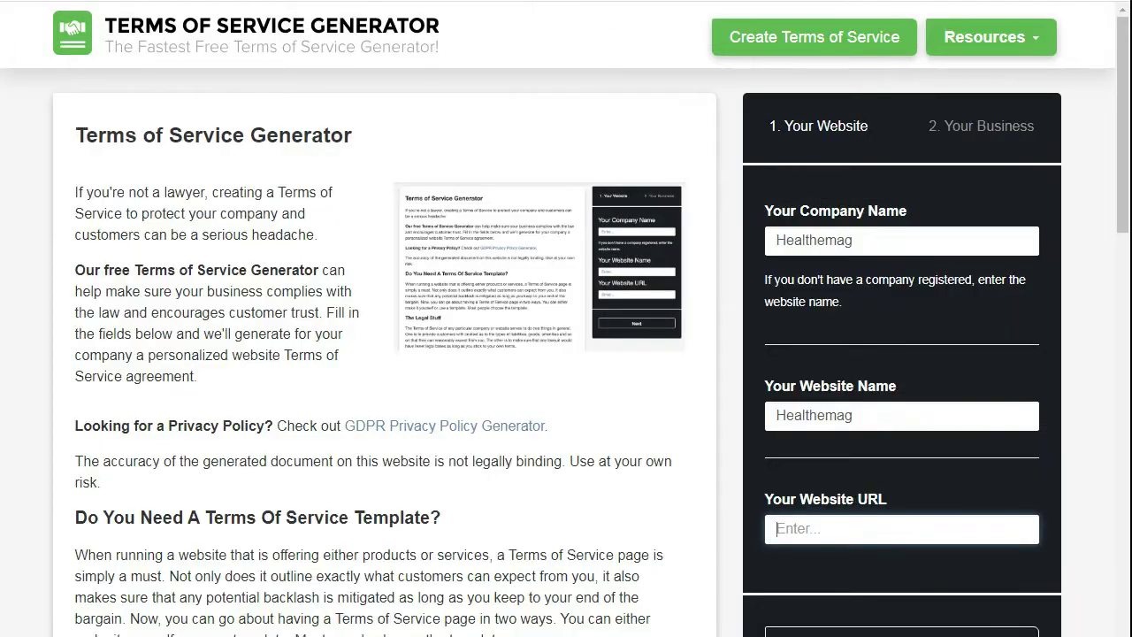
right_click(862, 531)
left_click(898, 633)
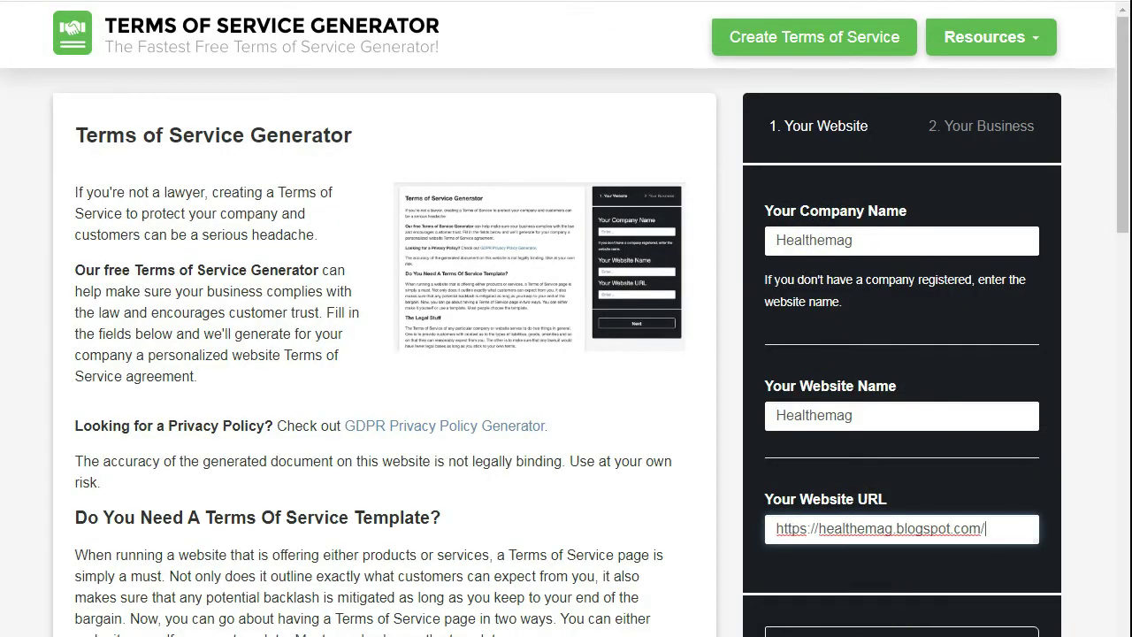
left_click(898, 630)
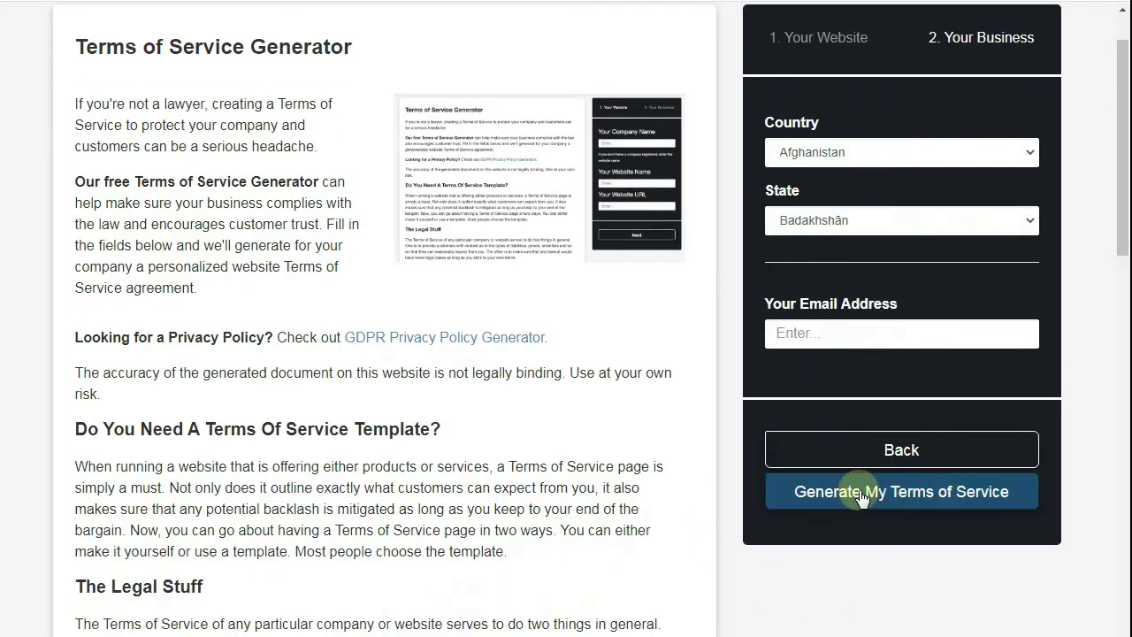
- Set the business location to Canada, British Columbia
left_click(828, 151)
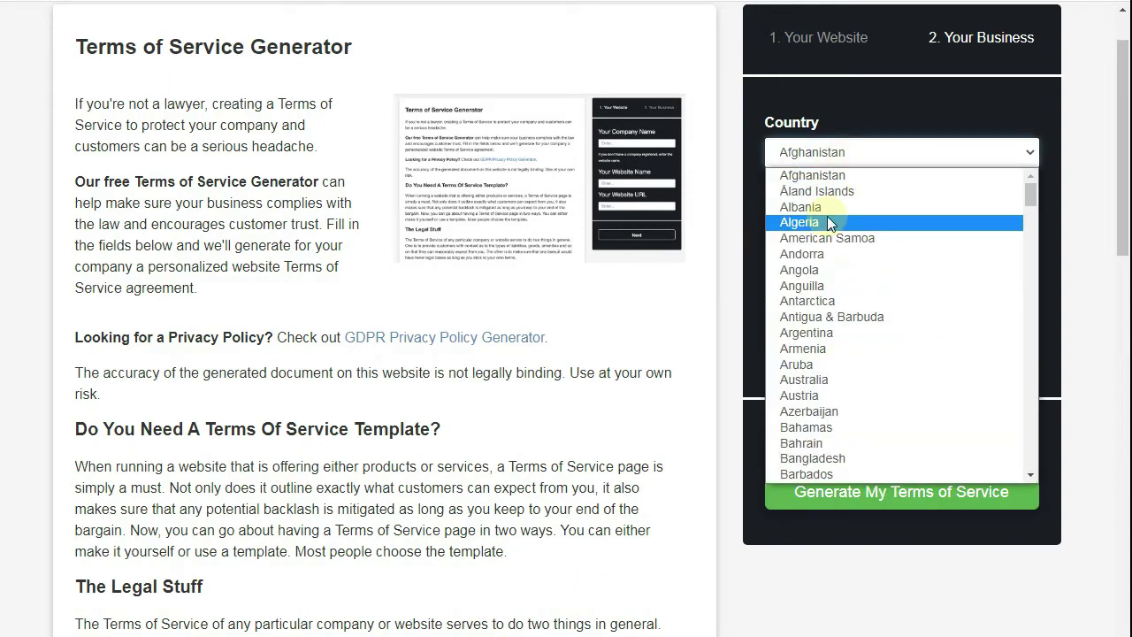
type("can")
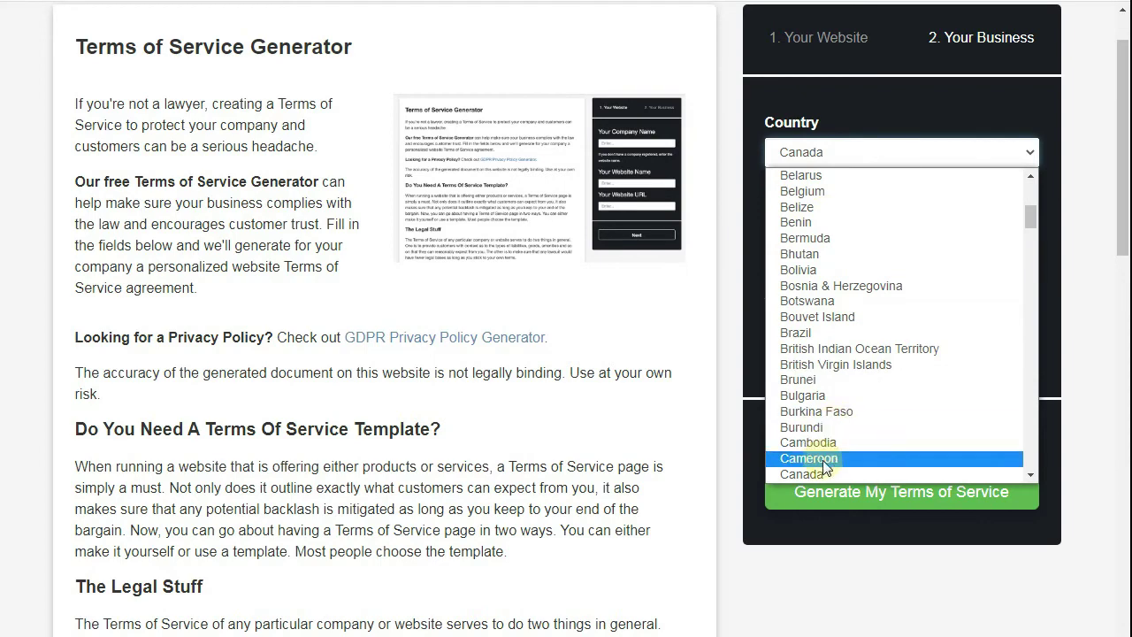
left_click(807, 474)
left_click(851, 220)
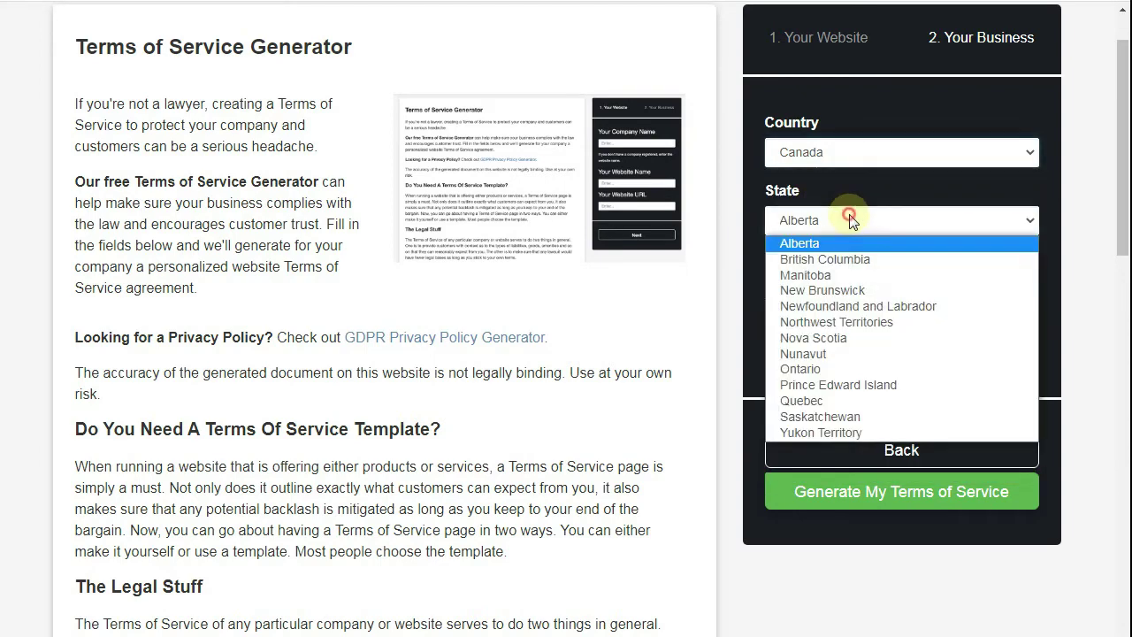
left_click(853, 260)
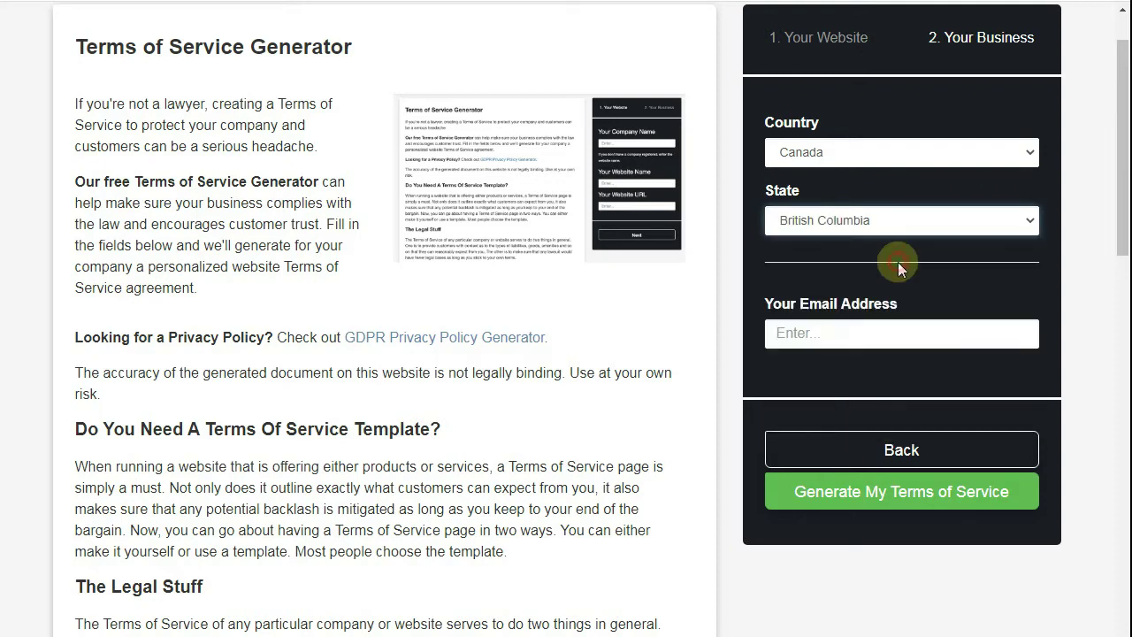
- Enter the contact e-mail address on the healthemag domain and generate the Terms of Service
left_click(825, 336)
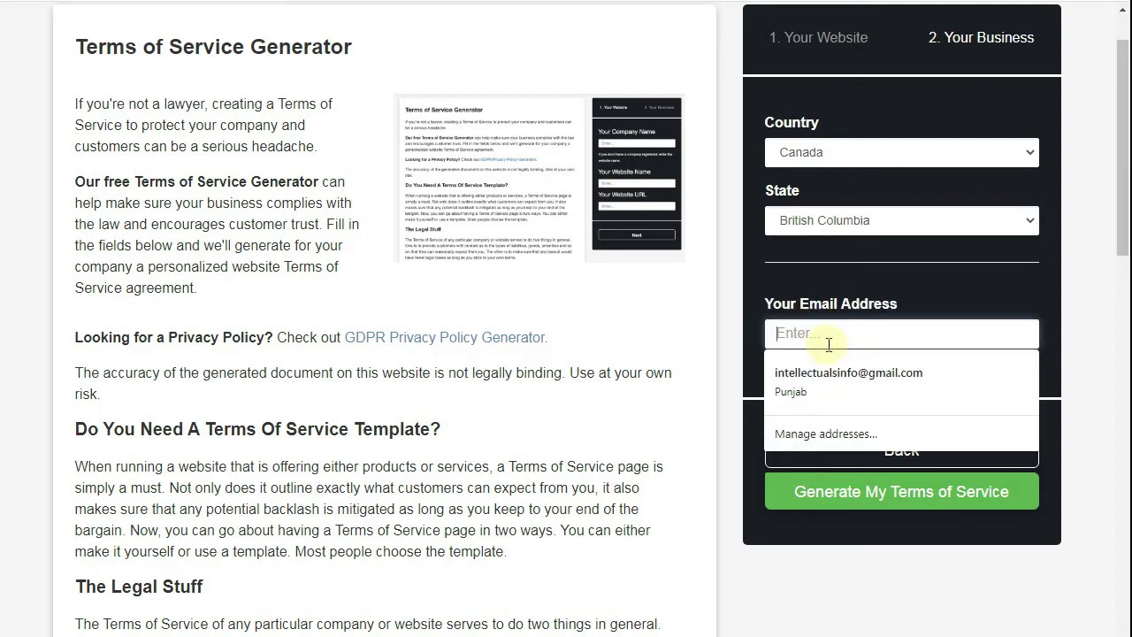
left_click(855, 374)
left_click(871, 336)
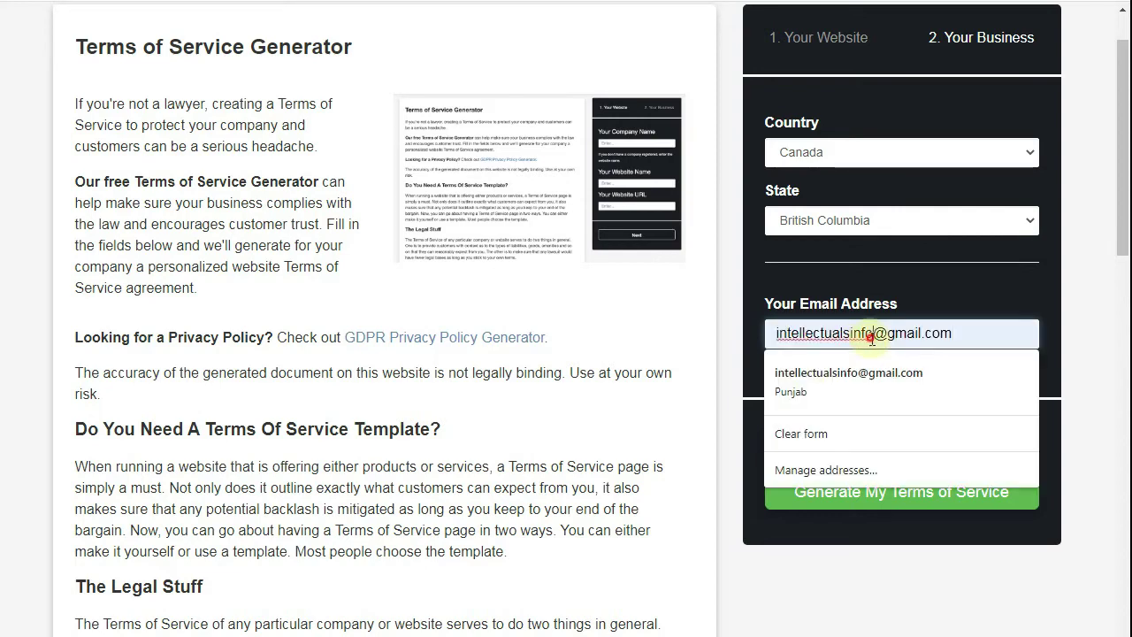
left_click_drag(871, 336, 750, 332)
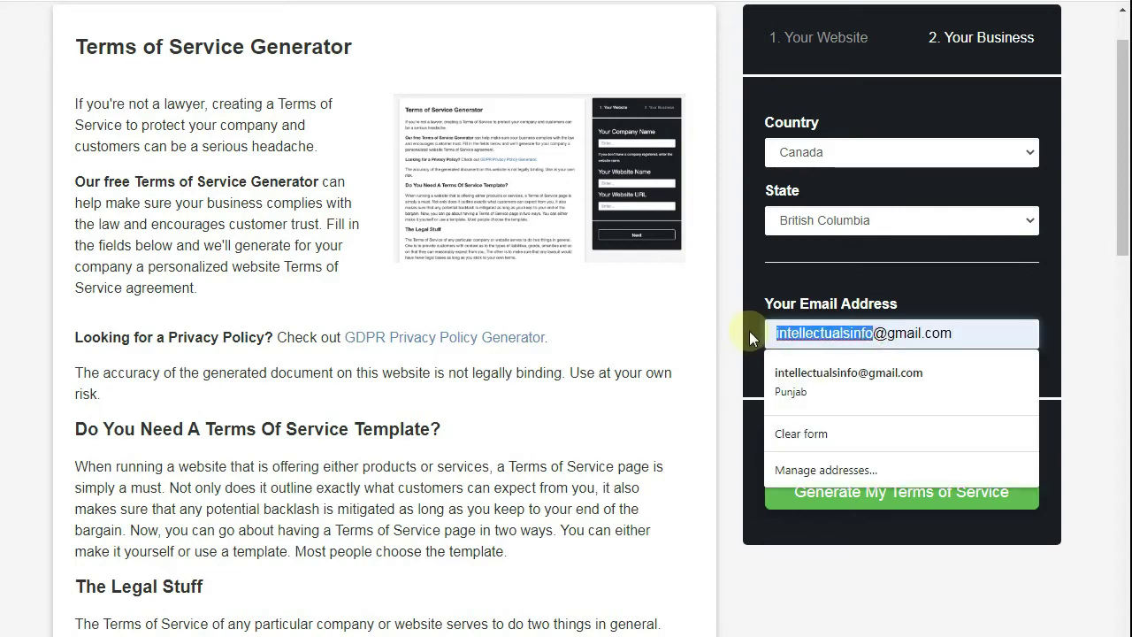
type("info")
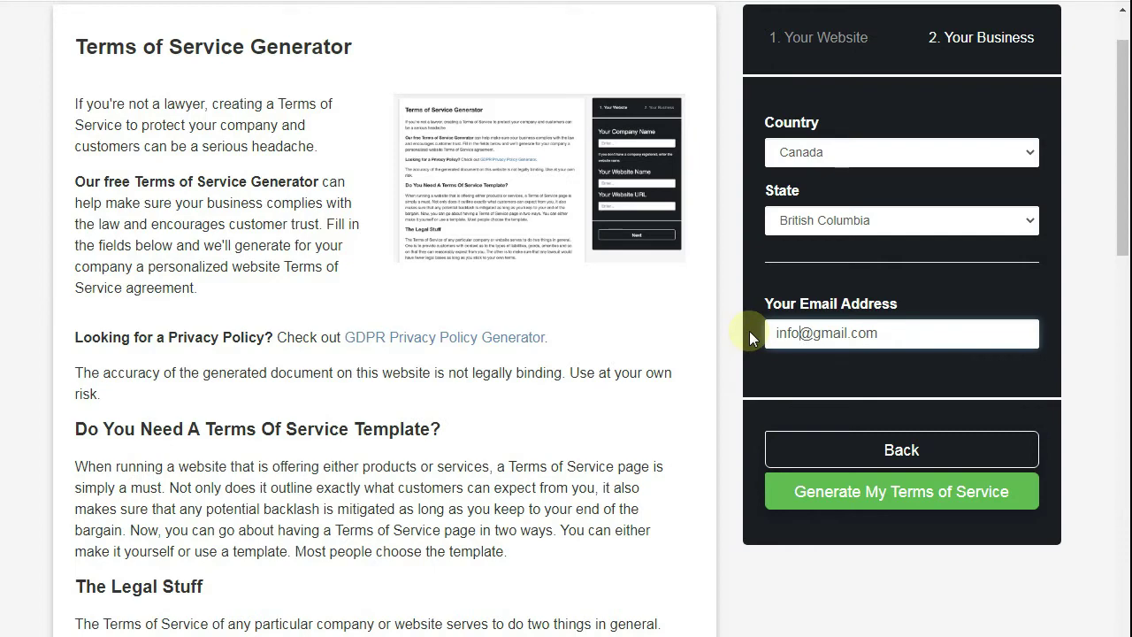
type("my")
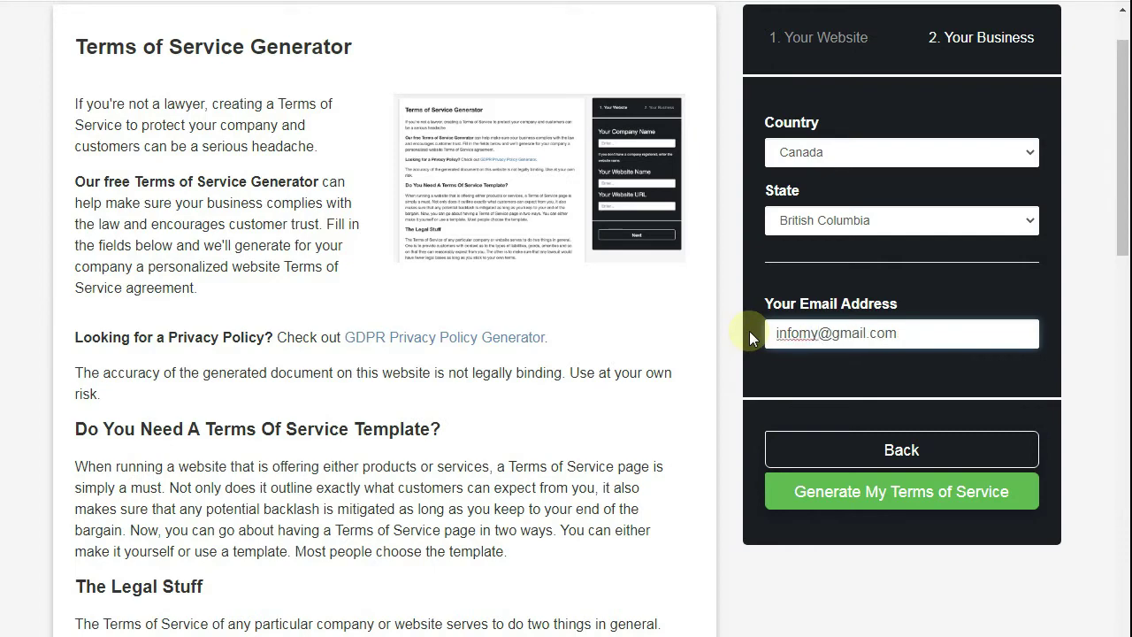
key("BackSpace")
key("BackSpace")
key("BackSpace")
key("BackSpace")
key("BackSpace")
key("BackSpace")
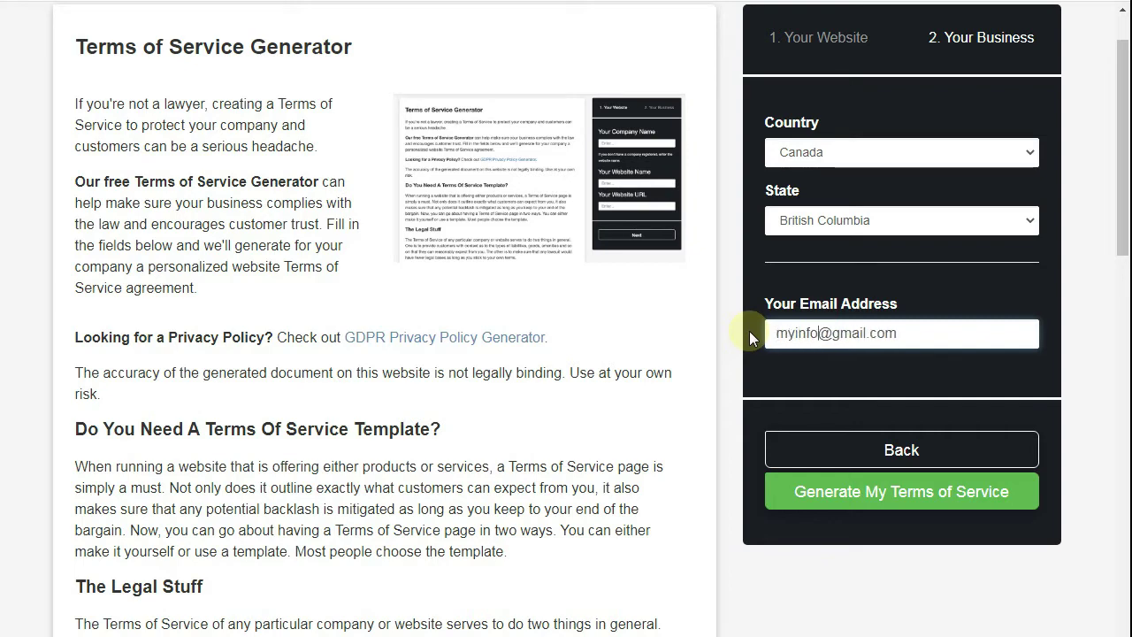
left_click_drag(831, 335, 865, 335)
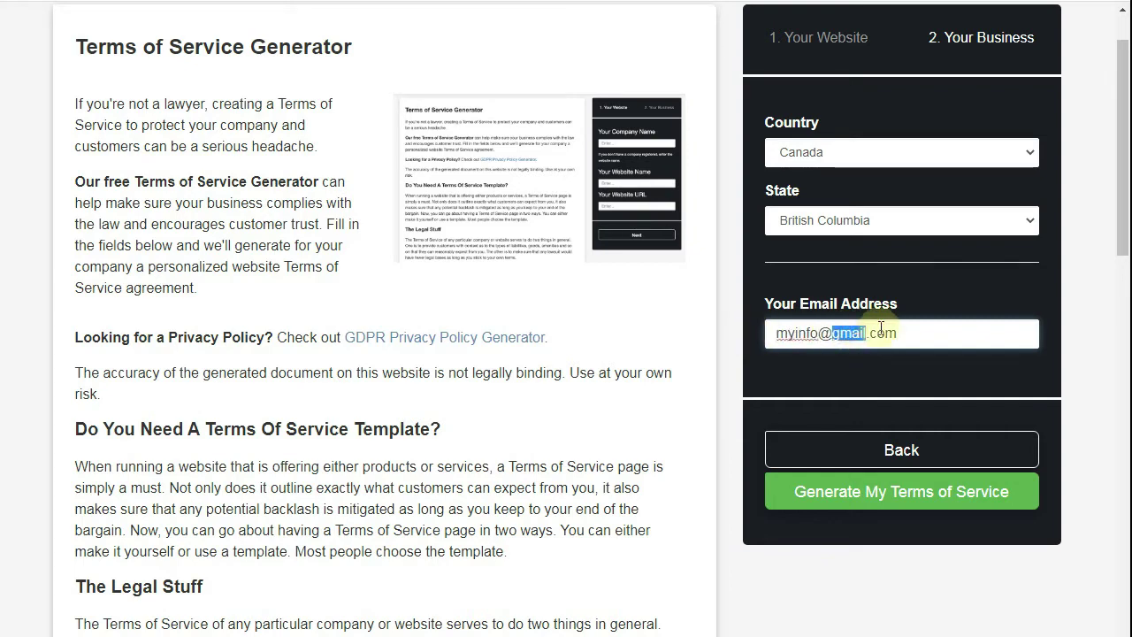
type("health")
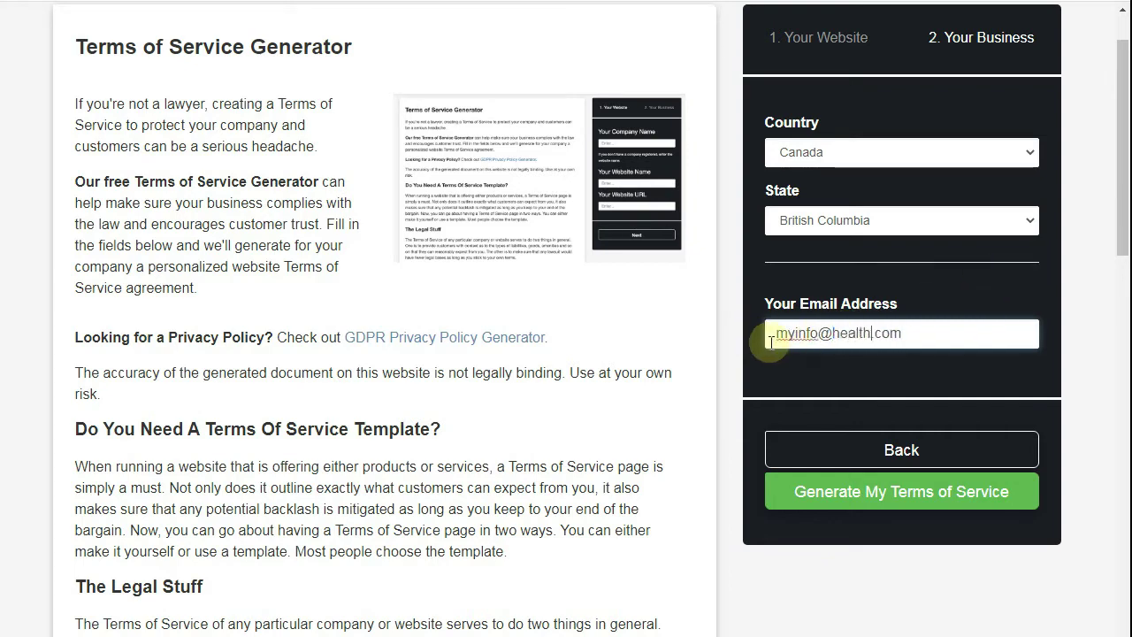
type("emag")
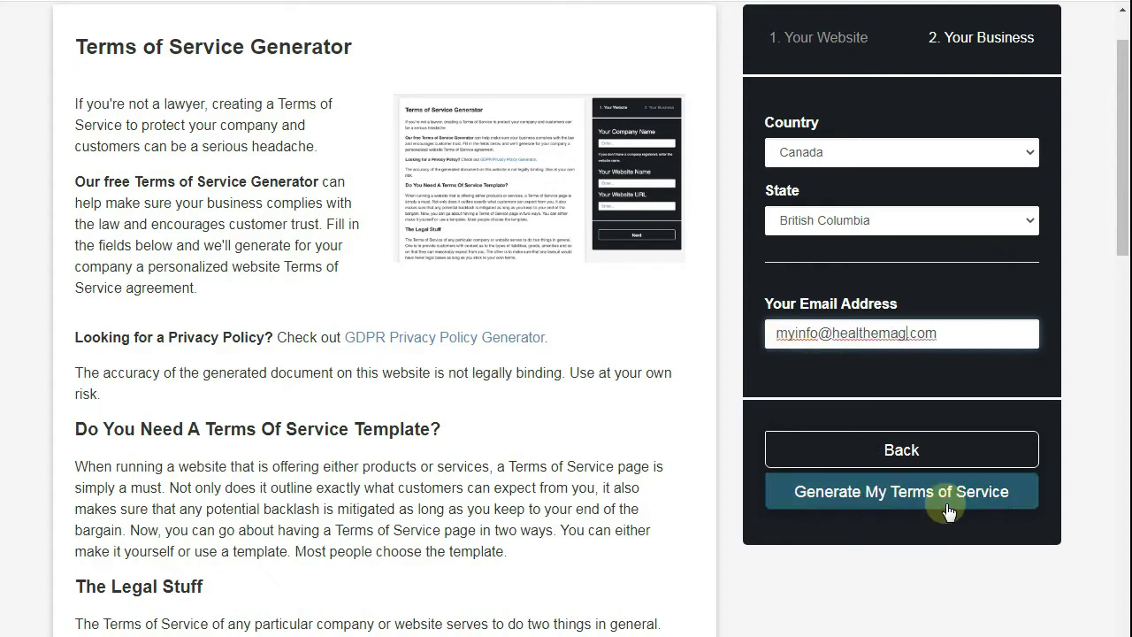
left_click(947, 511)
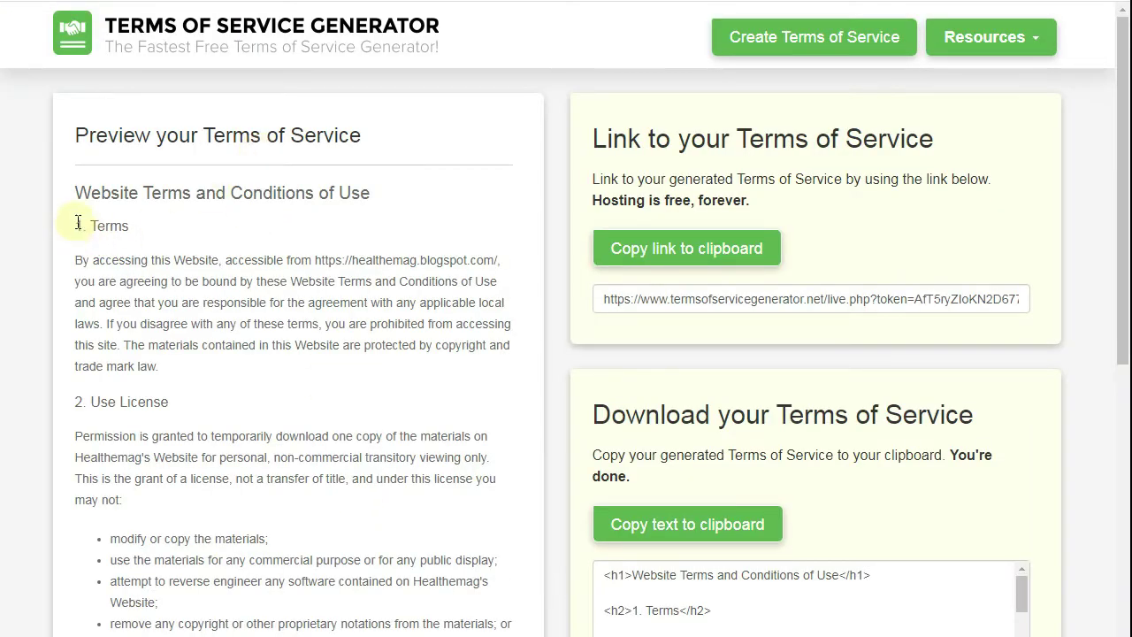
- Copy Healthemag's generated Terms of Service HTML to the clipboard
scroll(87, 192, "down", 3)
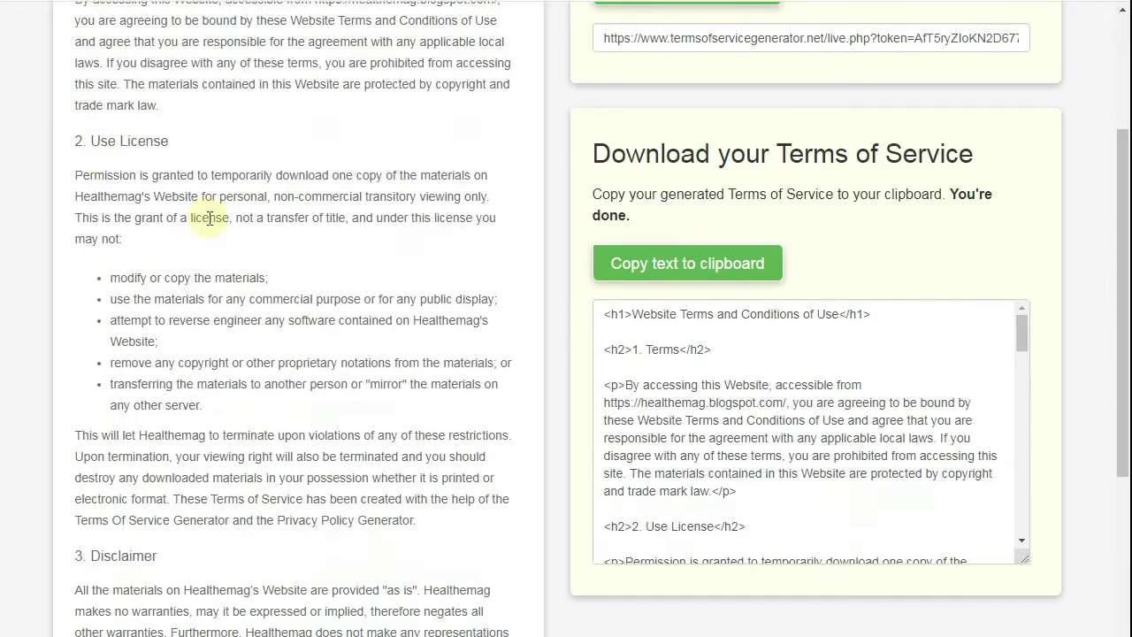
left_click(689, 259)
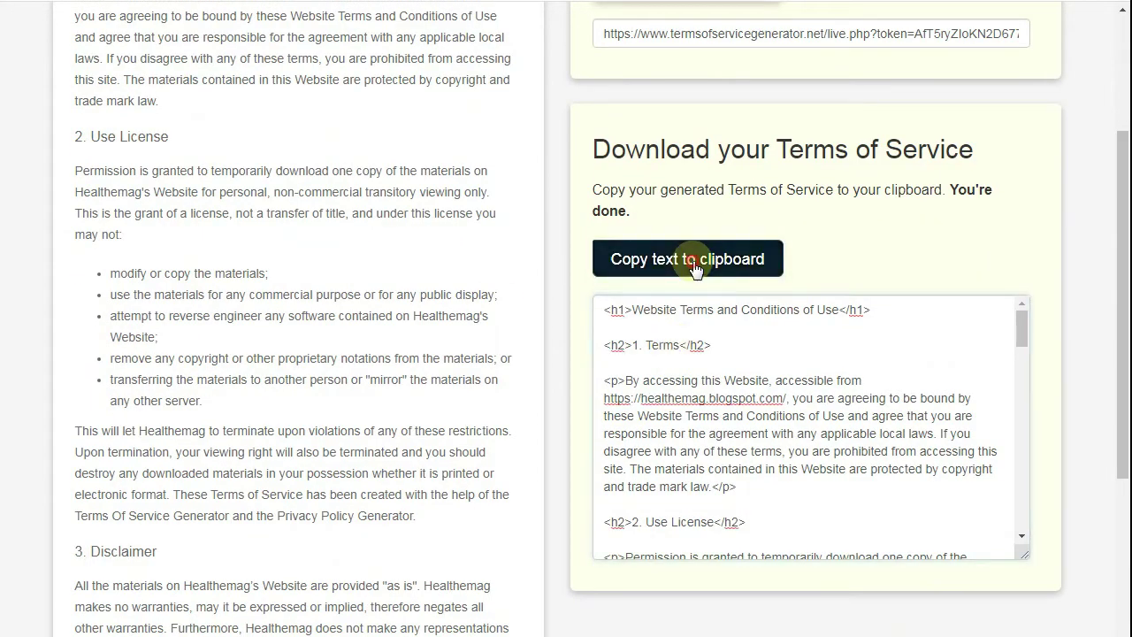
scroll(694, 265, "up", 3)
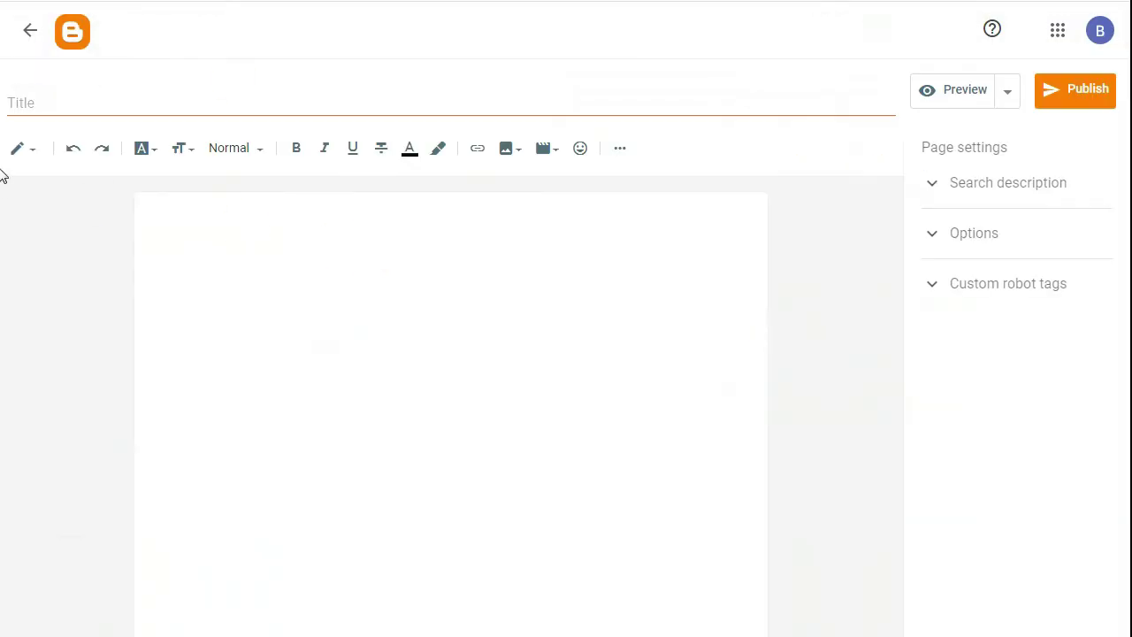
left_click(29, 159)
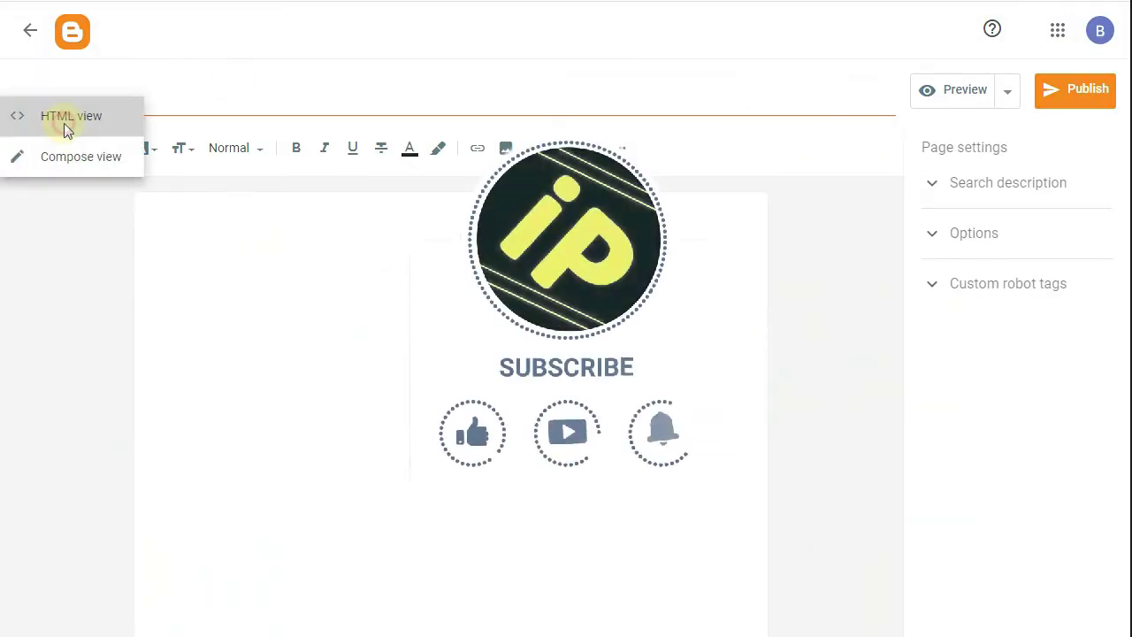
- Paste the copied terms HTML into the page in HTML view, then return to Compose view
left_click(68, 124)
left_click_drag(129, 183, 18, 183)
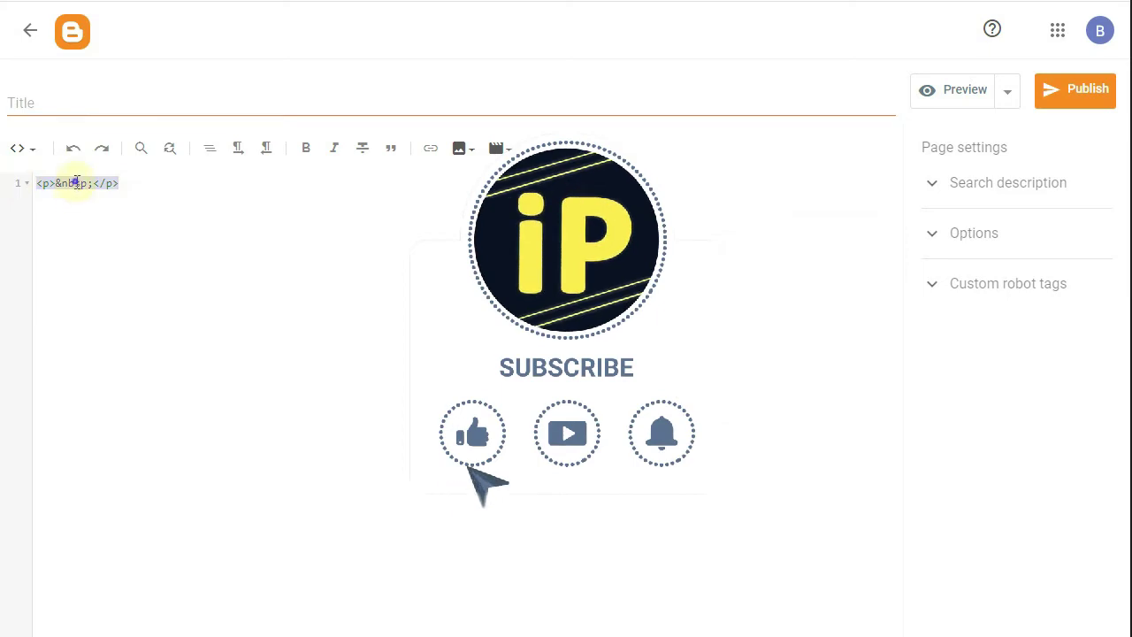
right_click(76, 183)
left_click(112, 237)
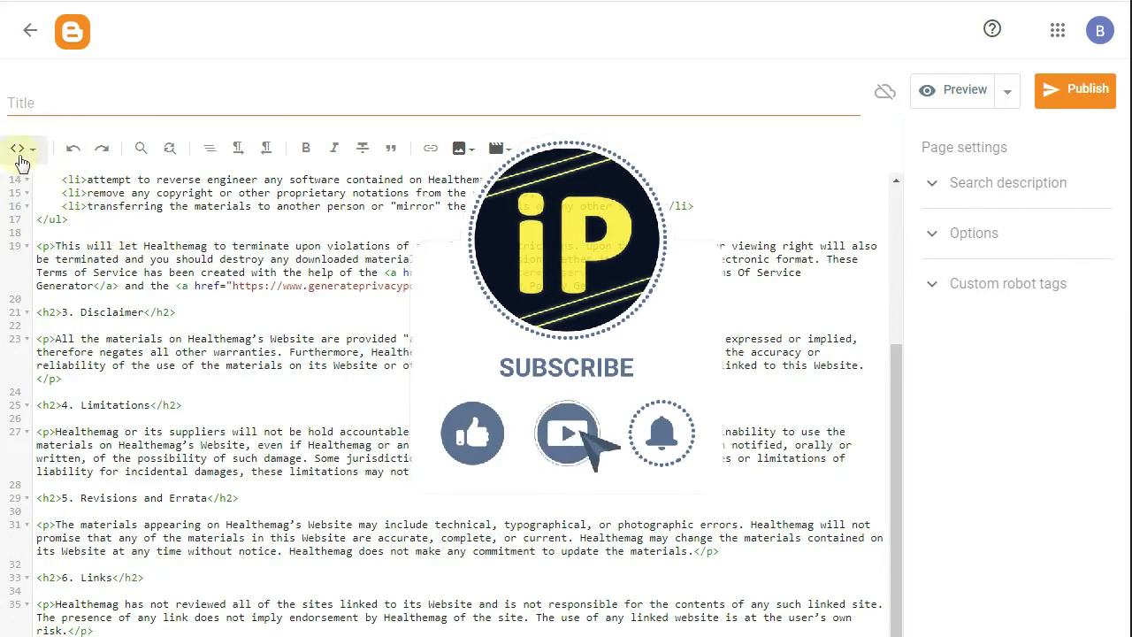
left_click(19, 157)
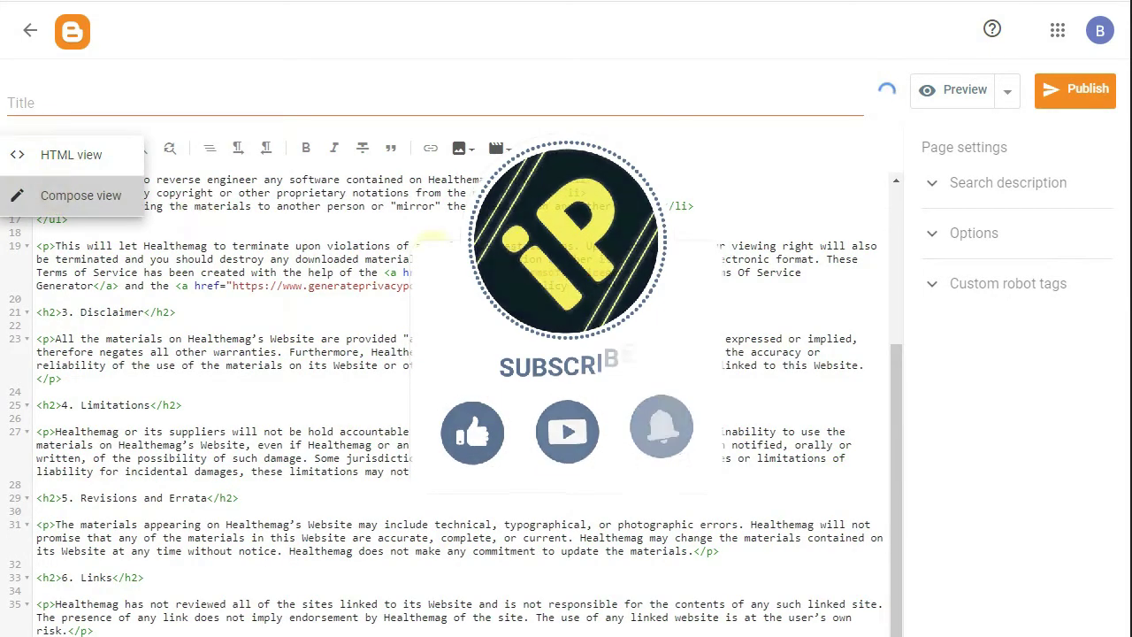
left_click(53, 194)
- Delete the generator credit sentence from the page text
scroll(416, 369, "down", 10)
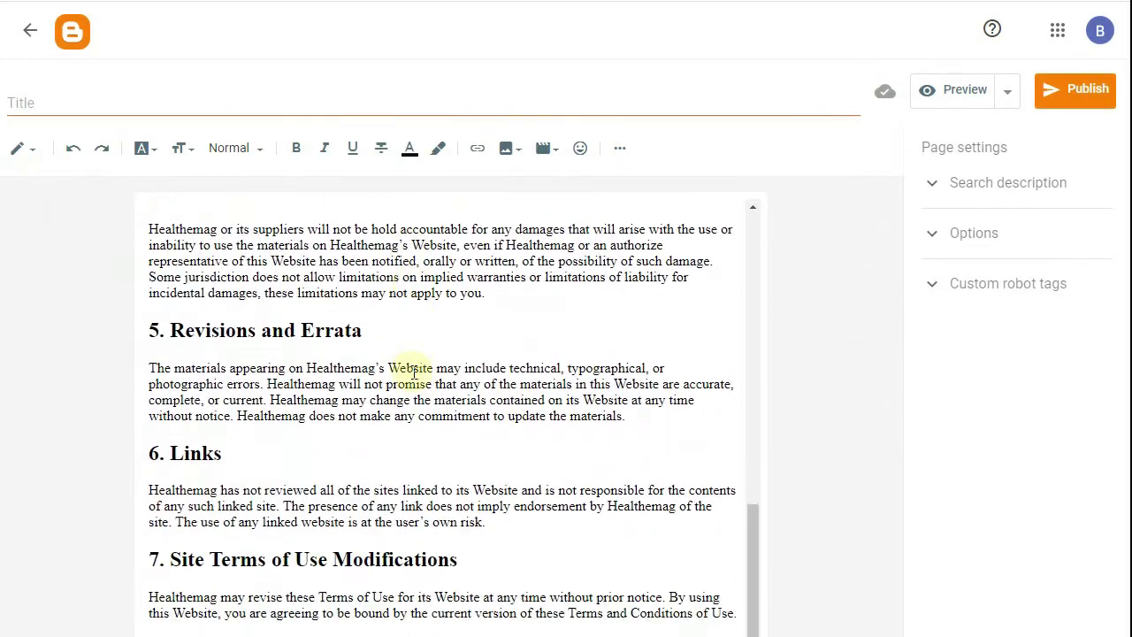
scroll(413, 372, "up", 10)
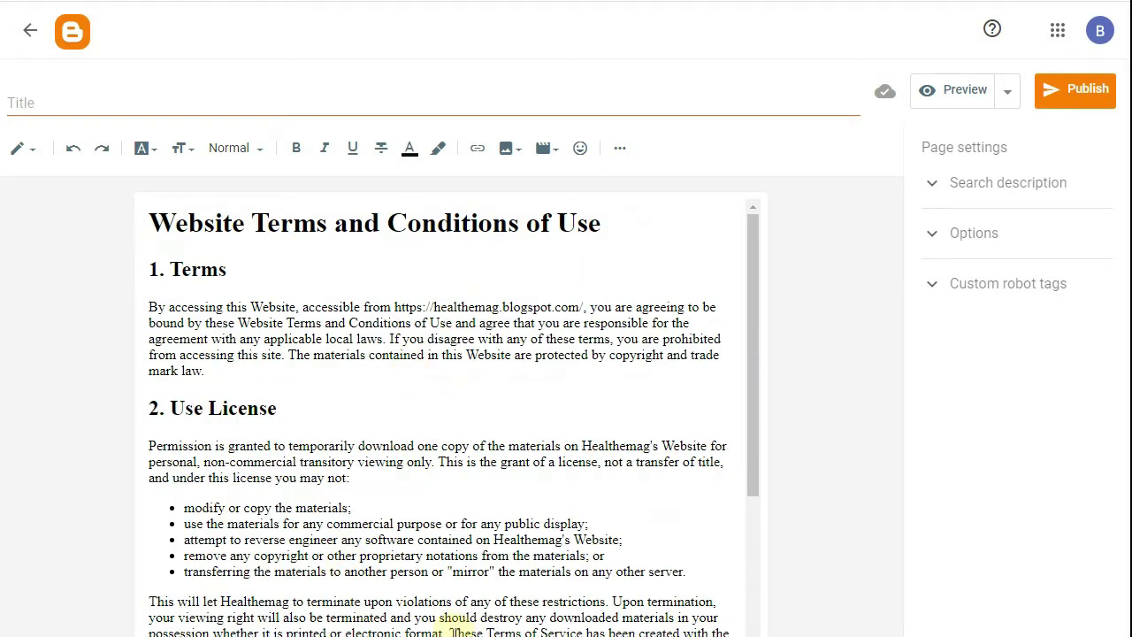
left_click_drag(449, 630, 619, 636)
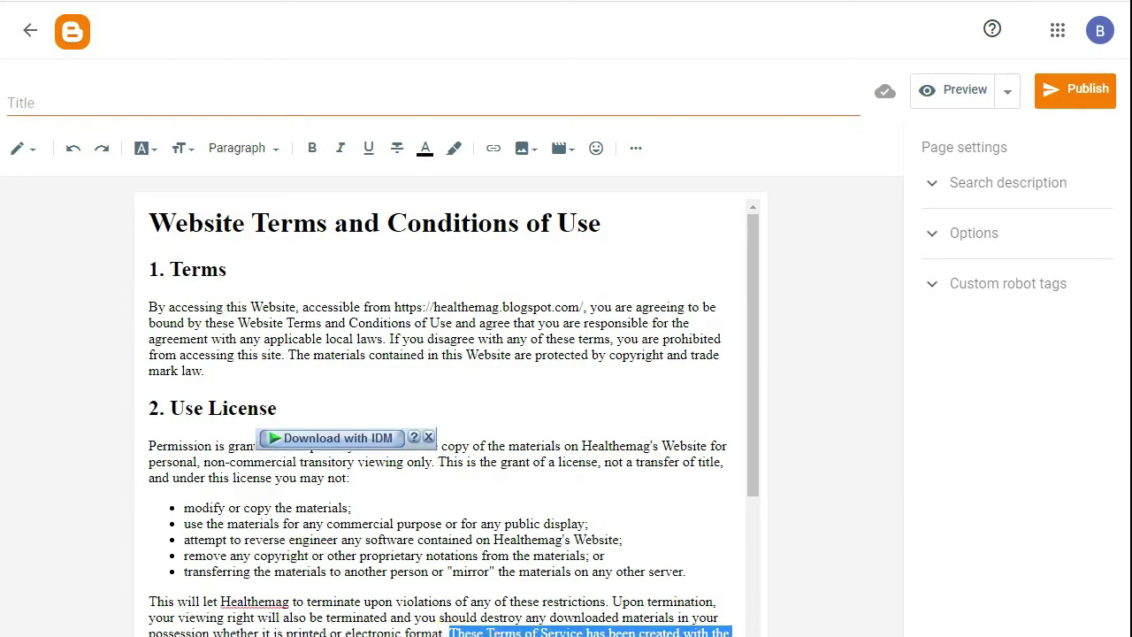
key("BackSpace")
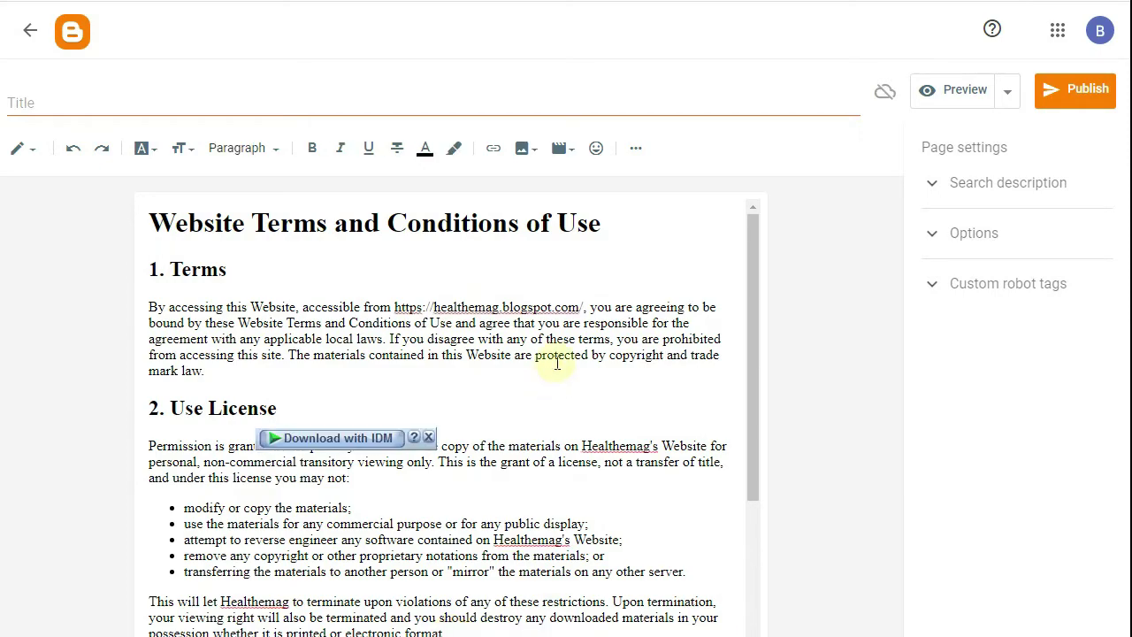
- Title the page 'Terms of Services'
scroll(561, 357, "down", 7)
scroll(561, 358, "up", 7)
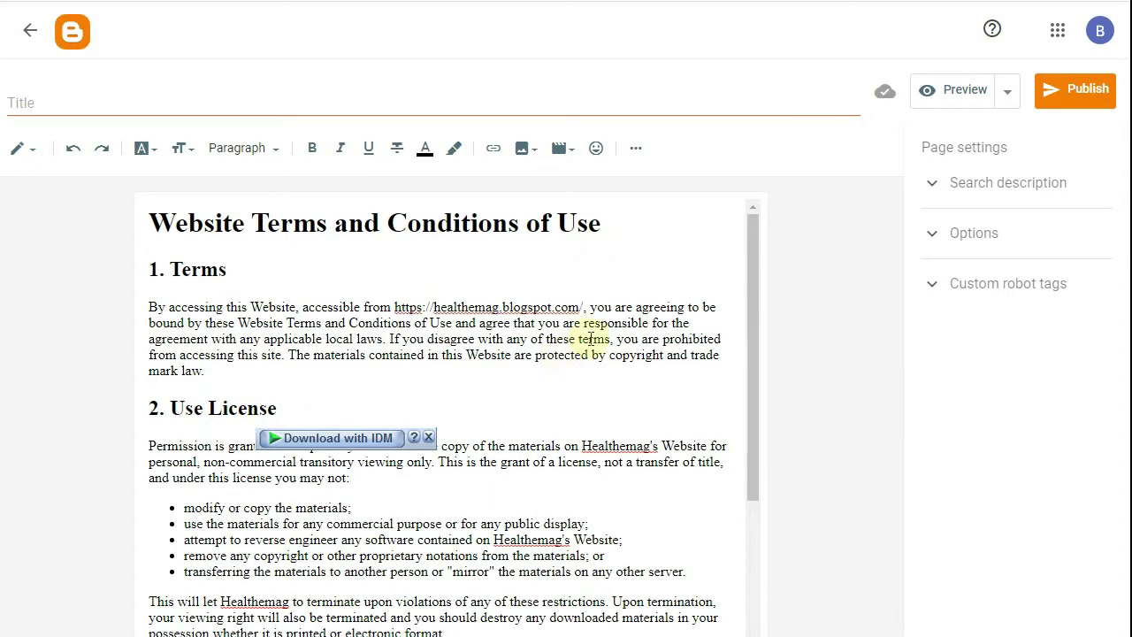
left_click(180, 104)
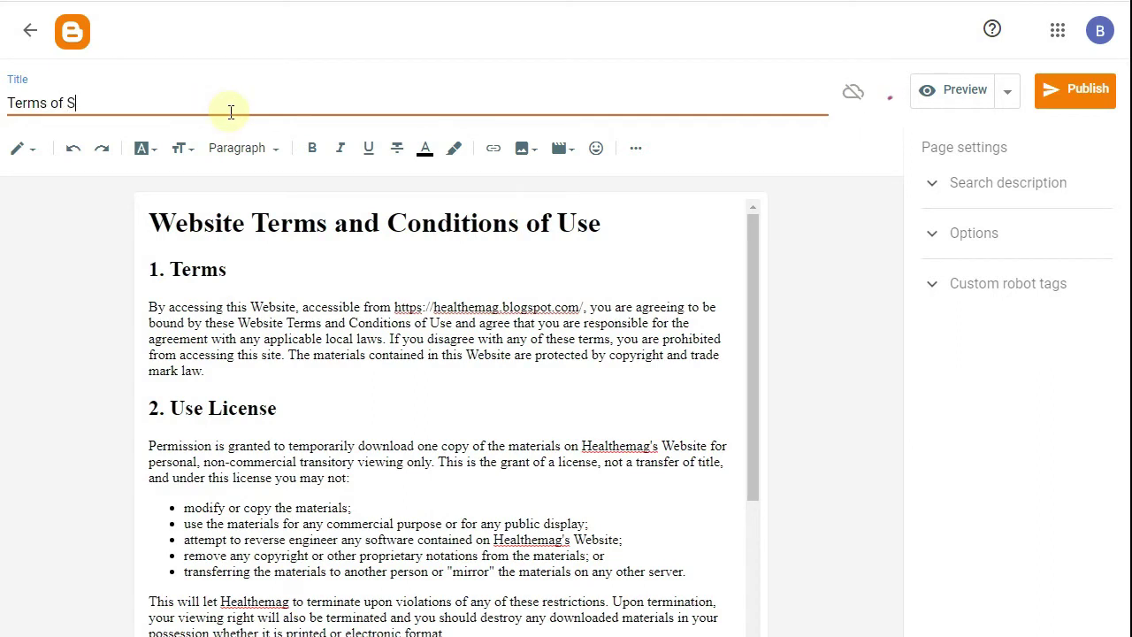
type("ices")
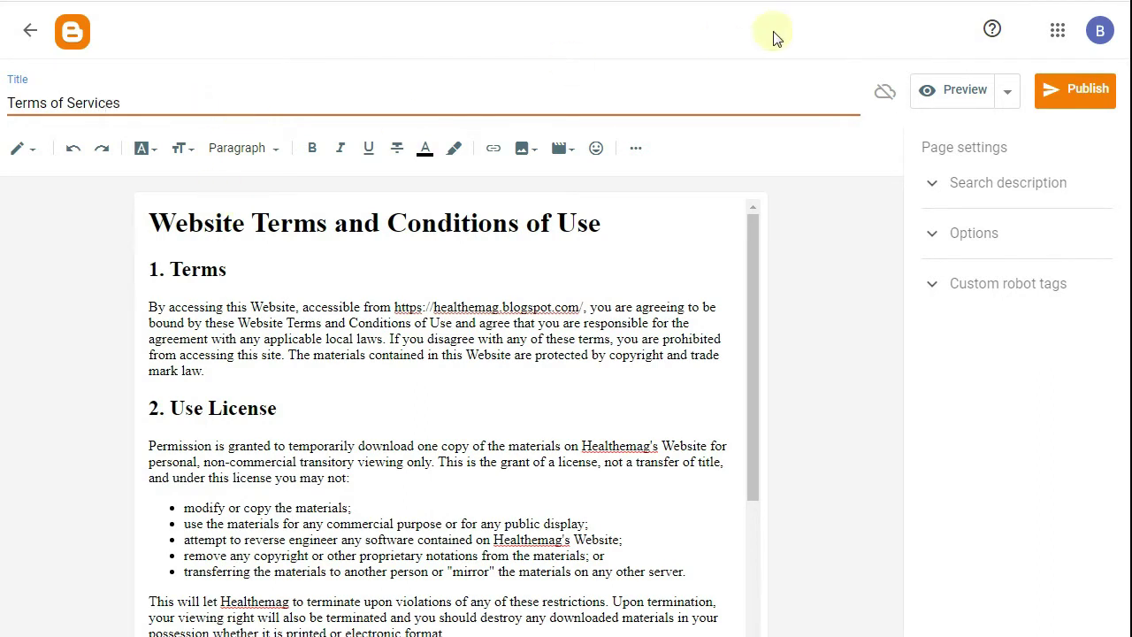
- Publish the Terms of Services page and view it live on the blog
left_click(1077, 100)
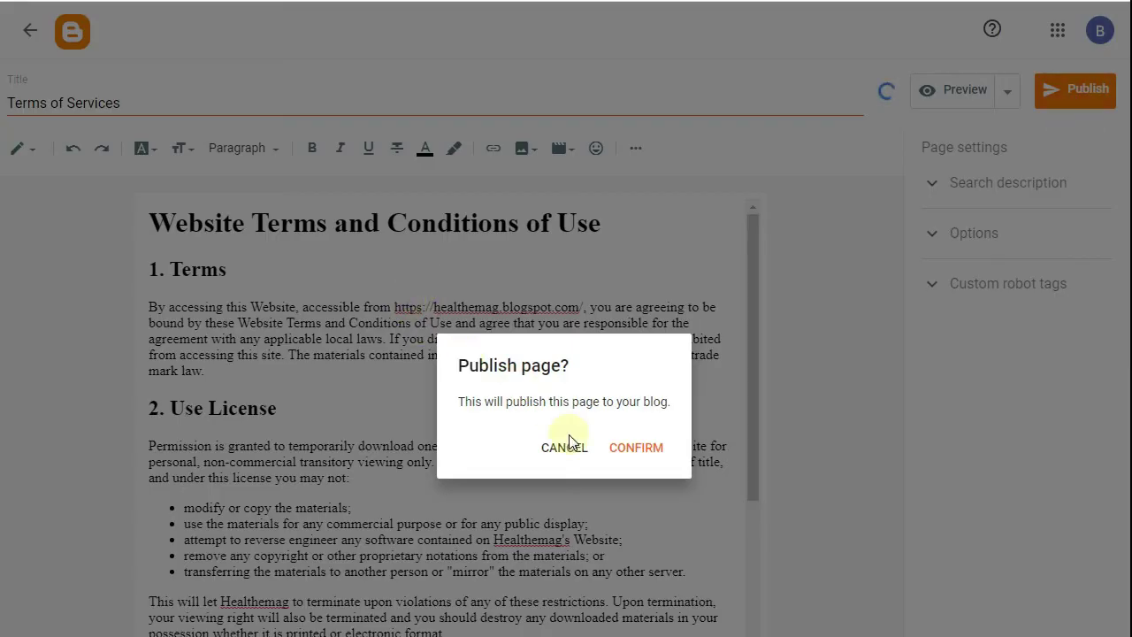
left_click(625, 451)
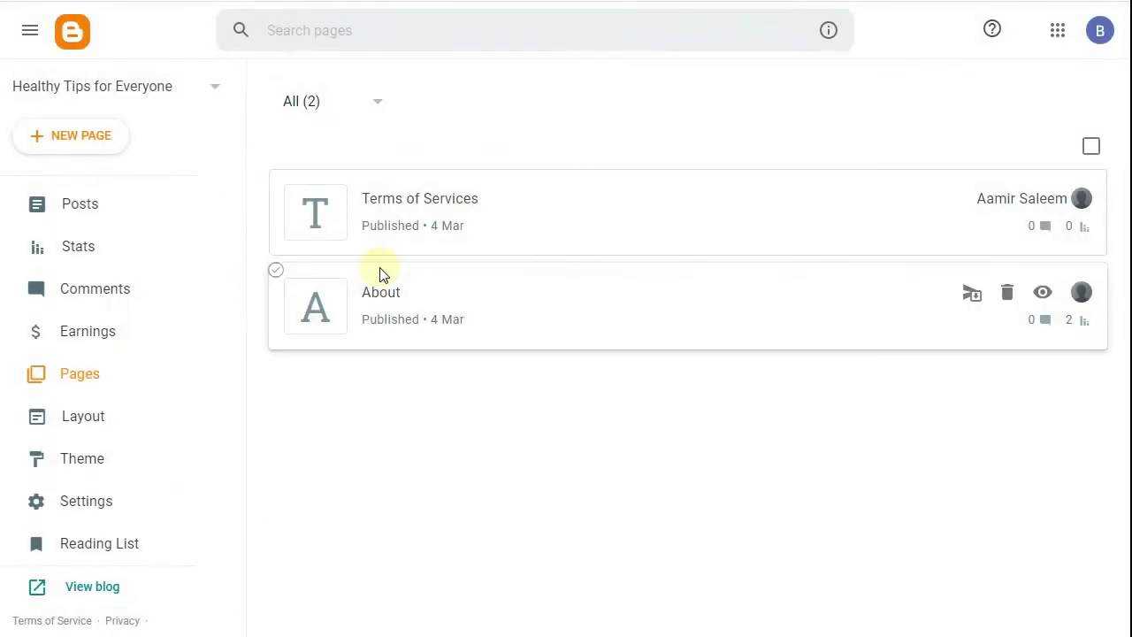
left_click(1044, 198)
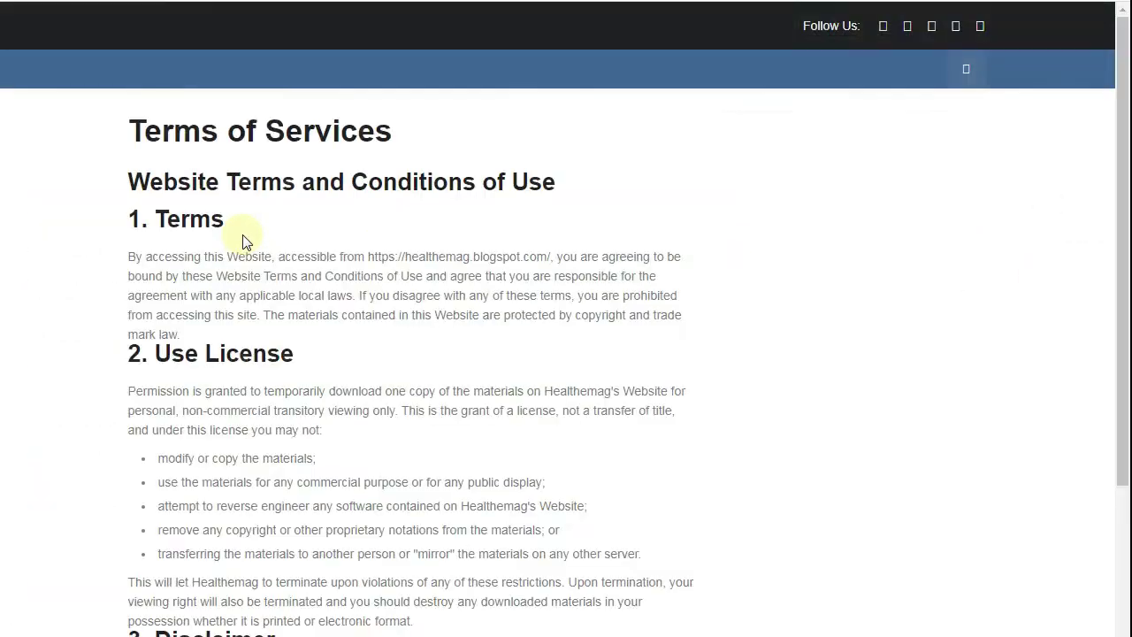
scroll(248, 234, "down", 3)
scroll(251, 227, "down", 5)
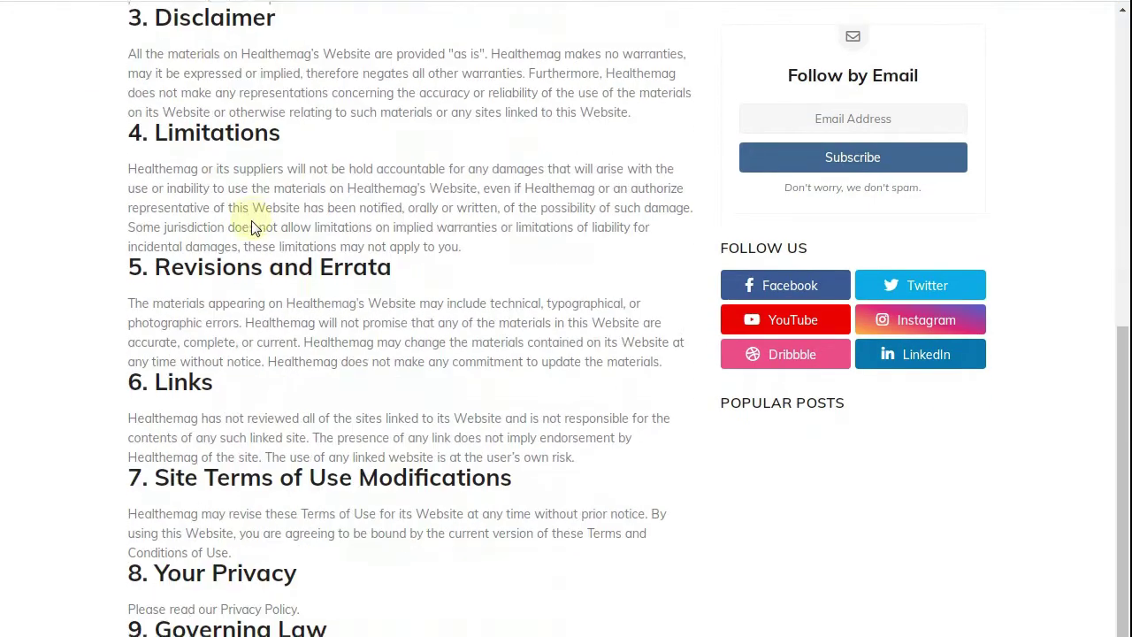
scroll(252, 220, "up", 8)
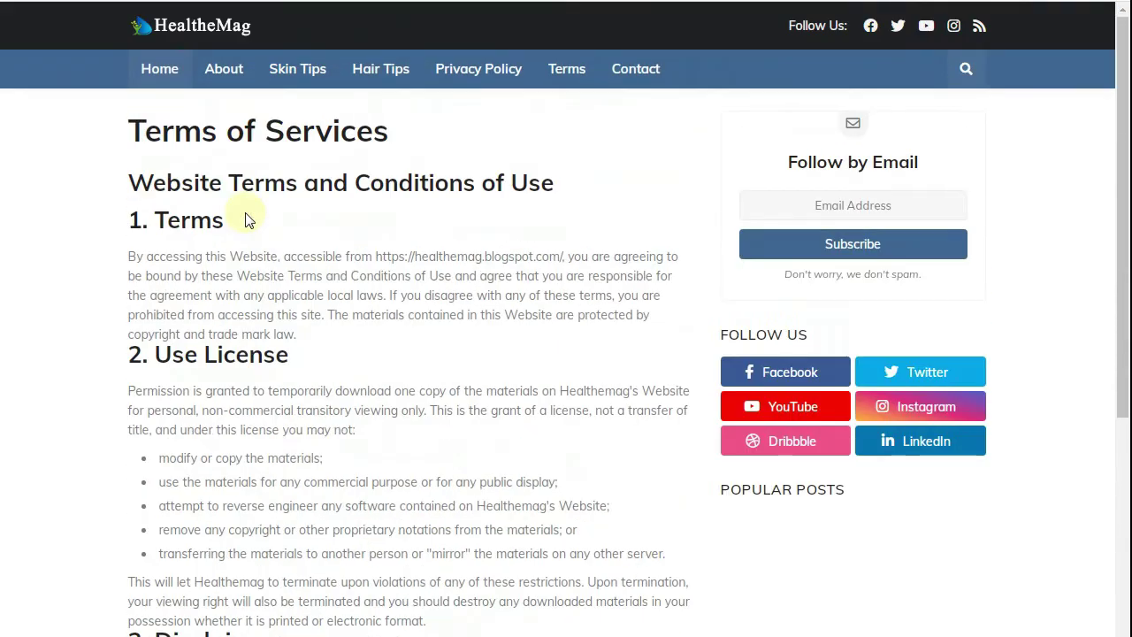
key("ctrl+w")
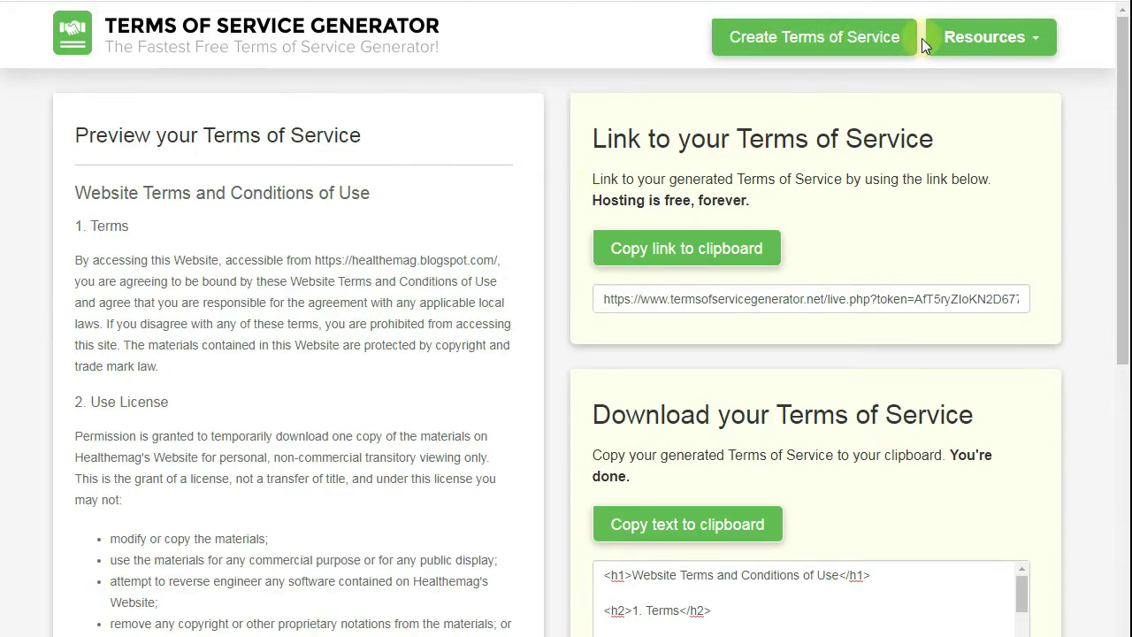
- Search for 'privacy policy generator' and open the getterms.io result in a new tab
left_click(982, 33)
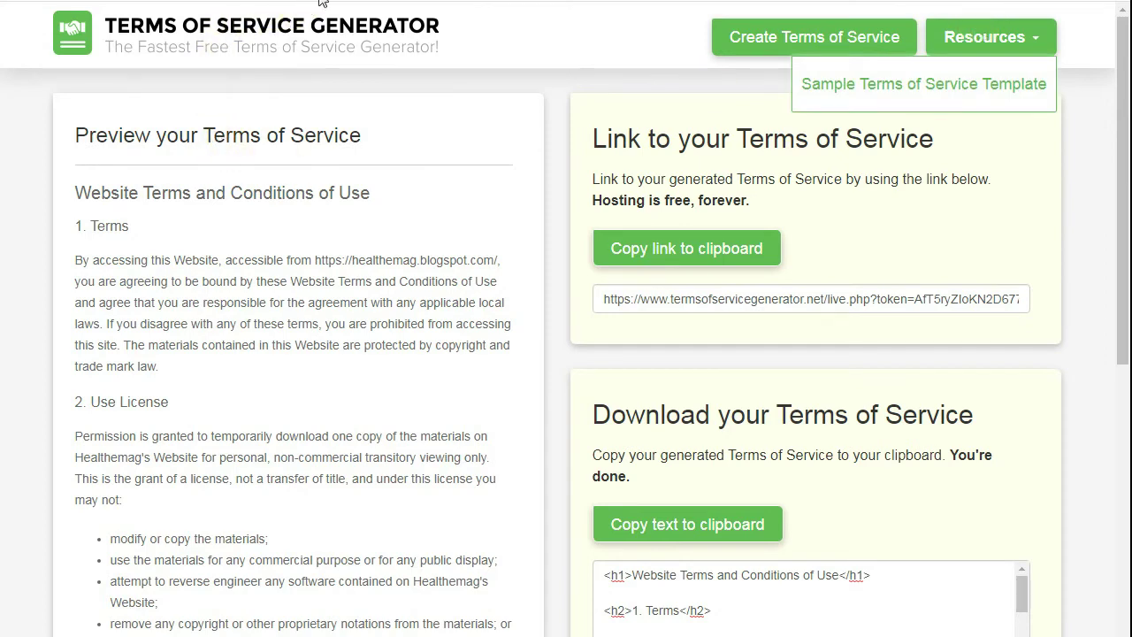
type("priva")
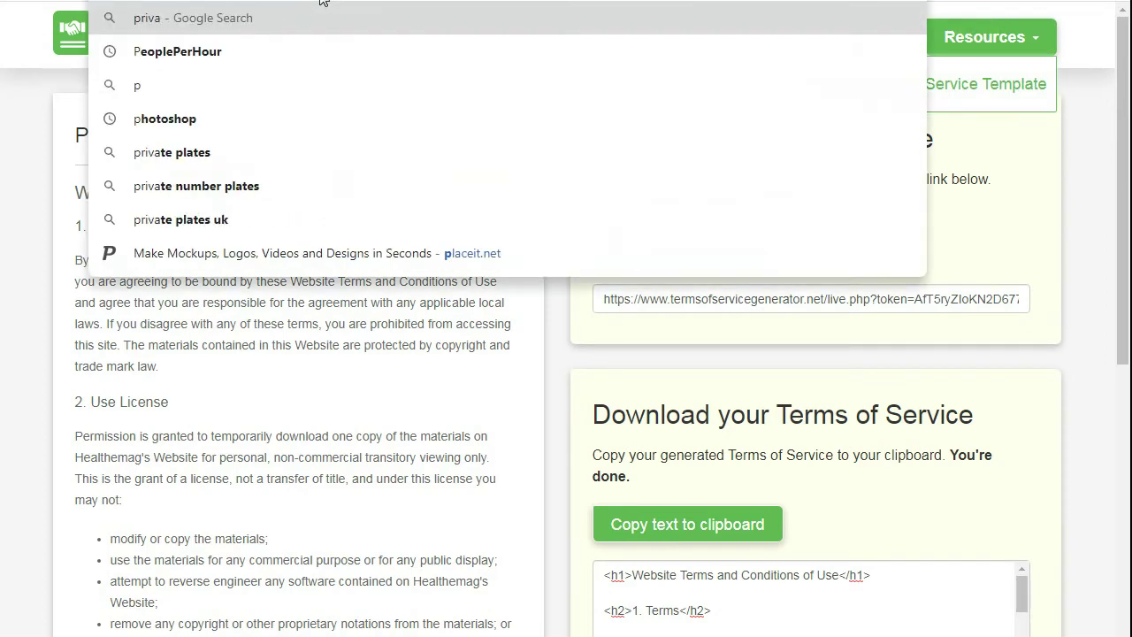
type("cy polic")
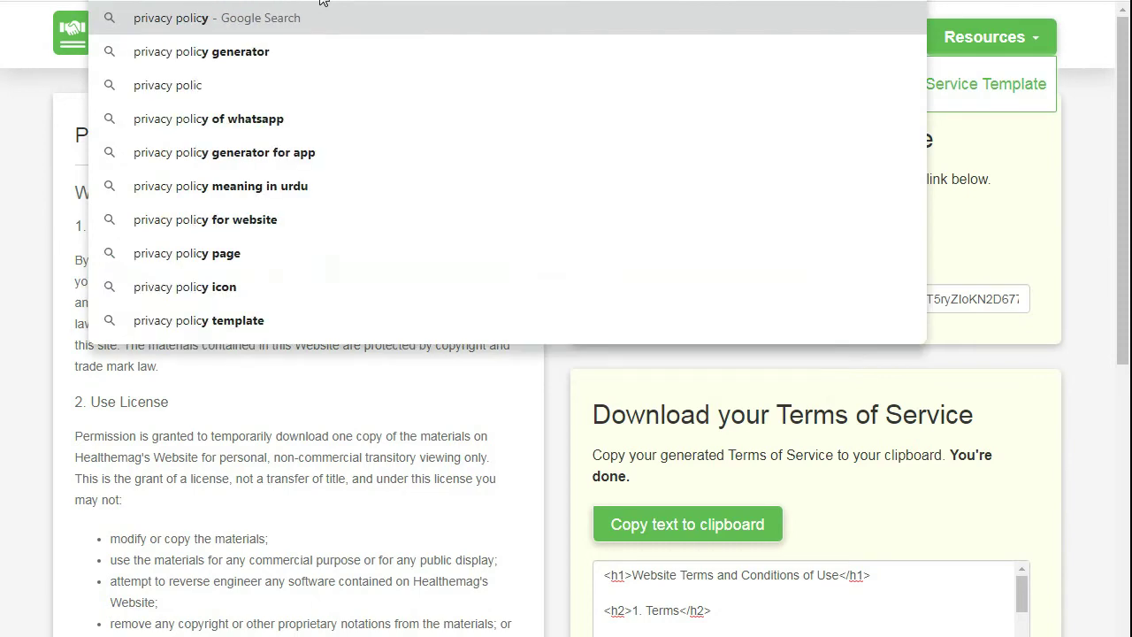
key("Down")
key("Return")
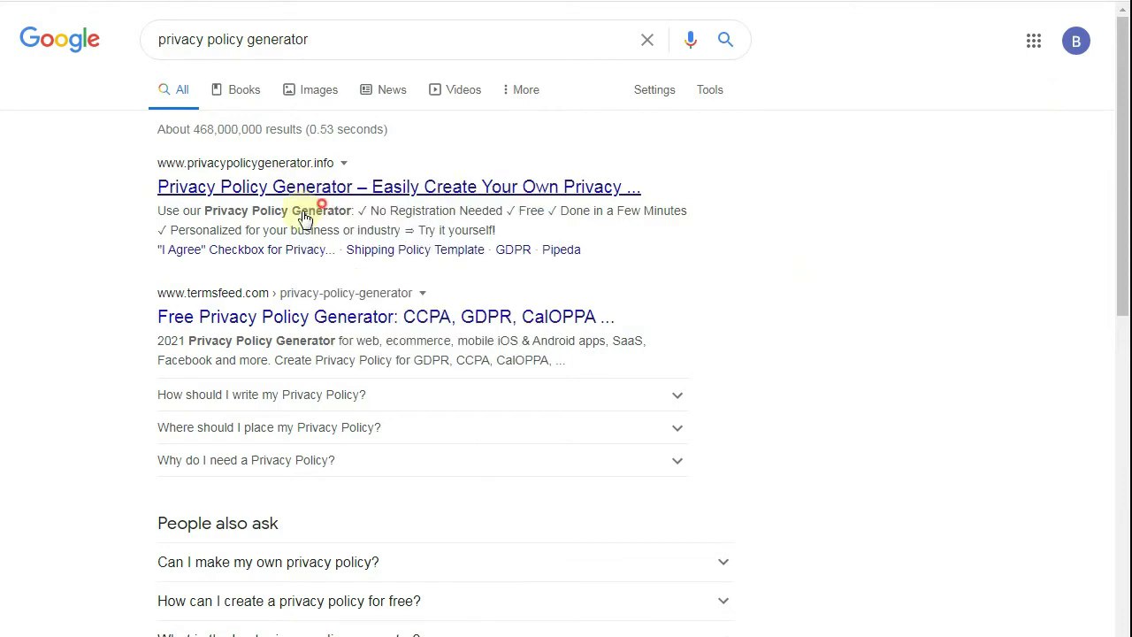
scroll(99, 299, "down", 3)
scroll(101, 301, "down", 3)
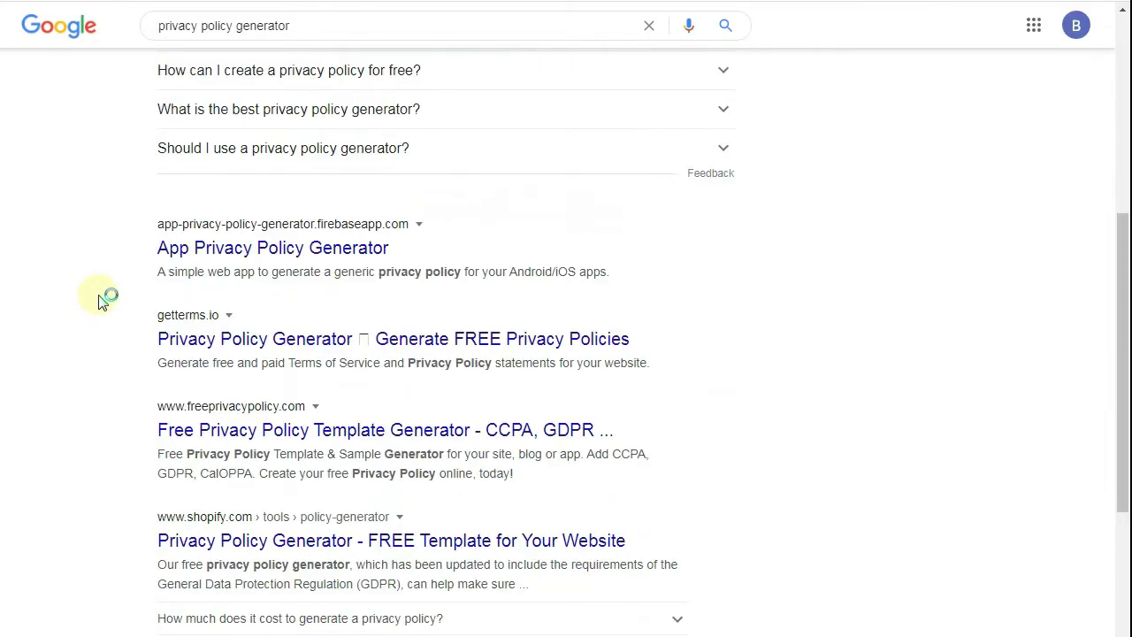
right_click(268, 349)
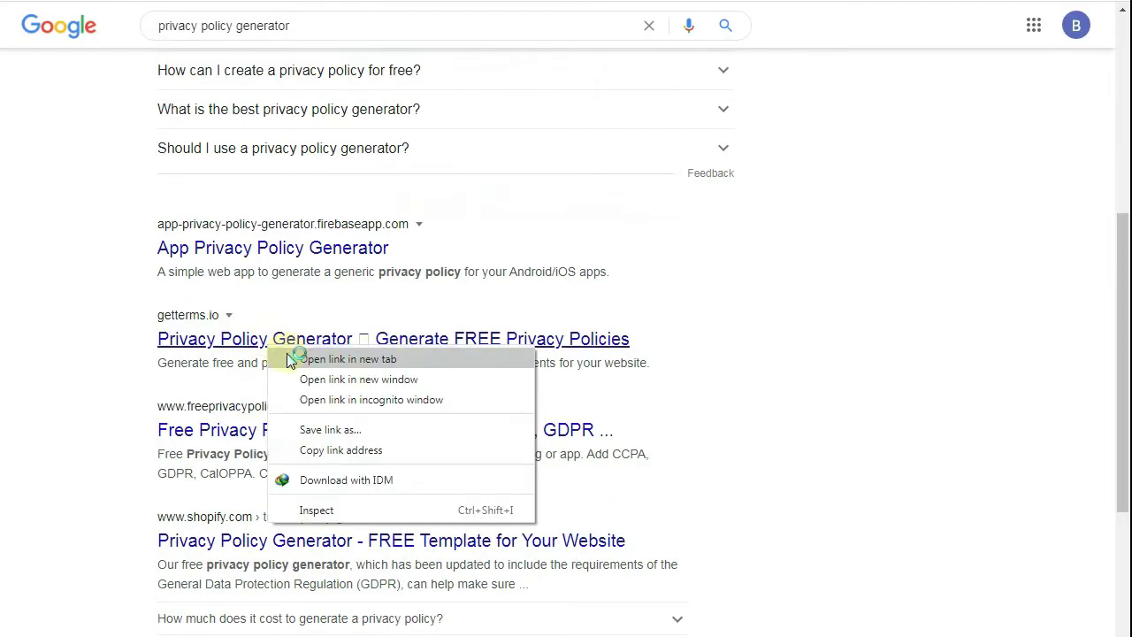
left_click(296, 357)
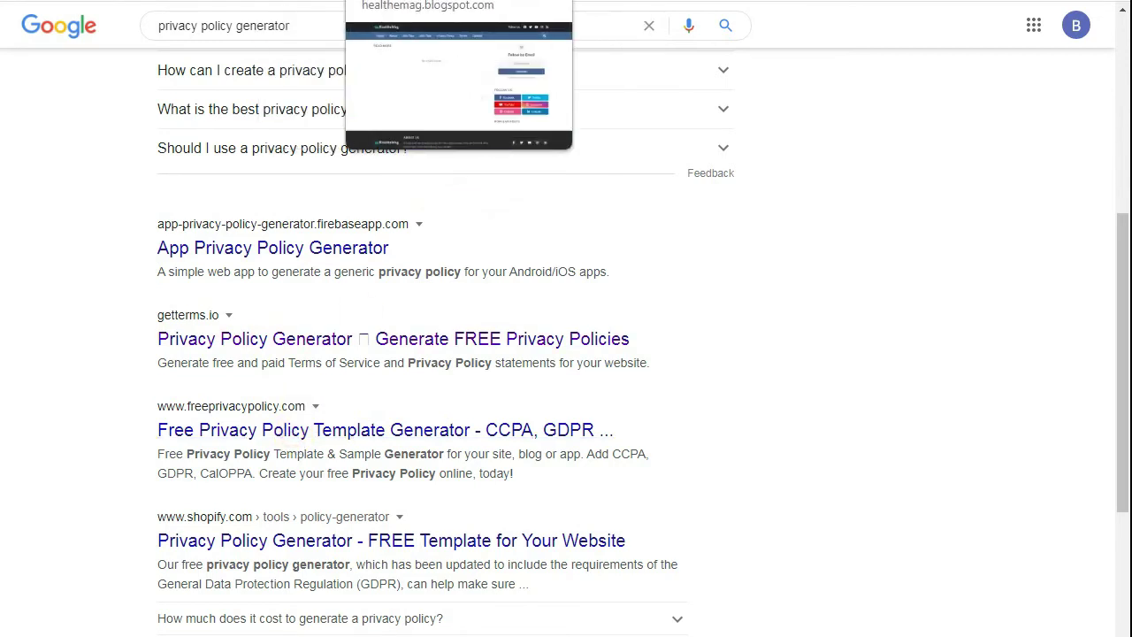
- Create a new blank Blogger page and begin its title with 'Pr'
left_click(415, 2)
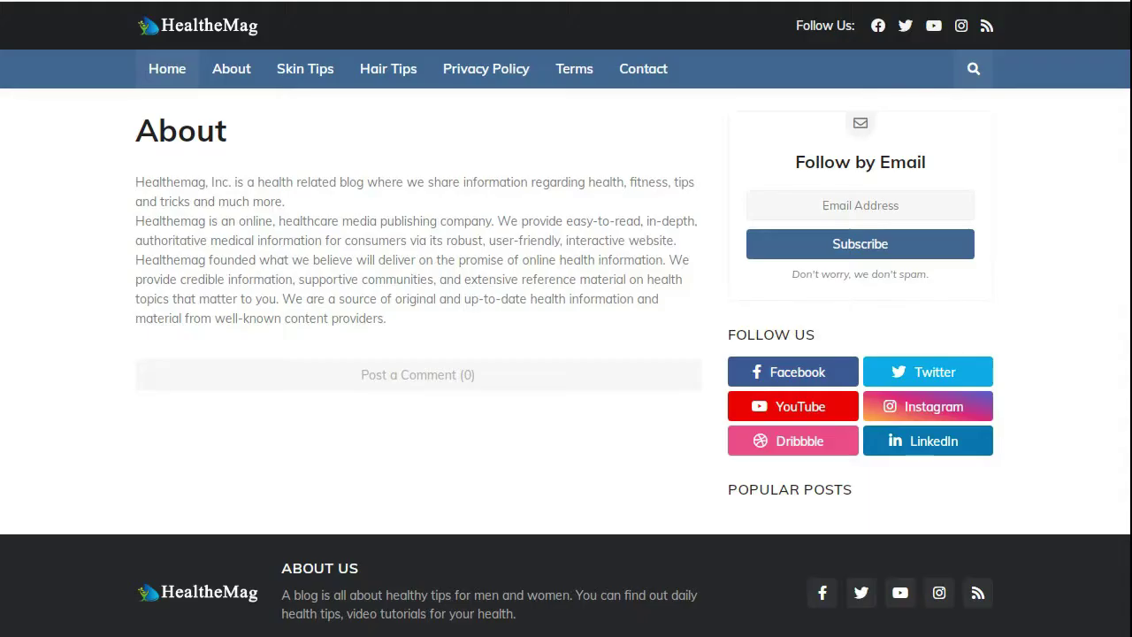
left_click(354, 2)
left_click(341, 2)
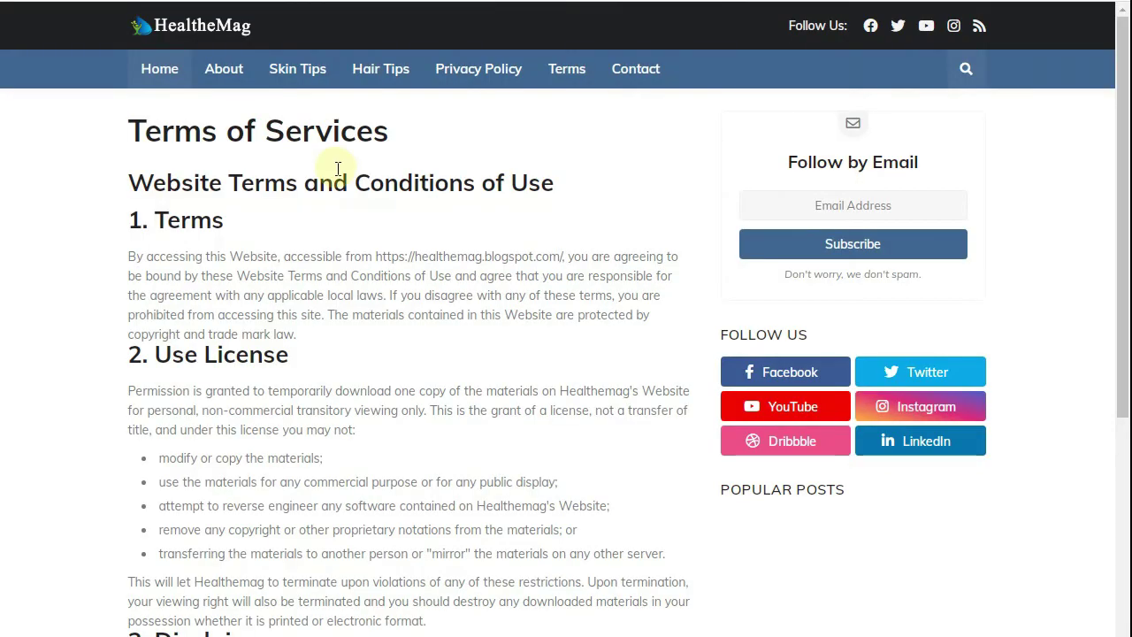
left_click(292, 2)
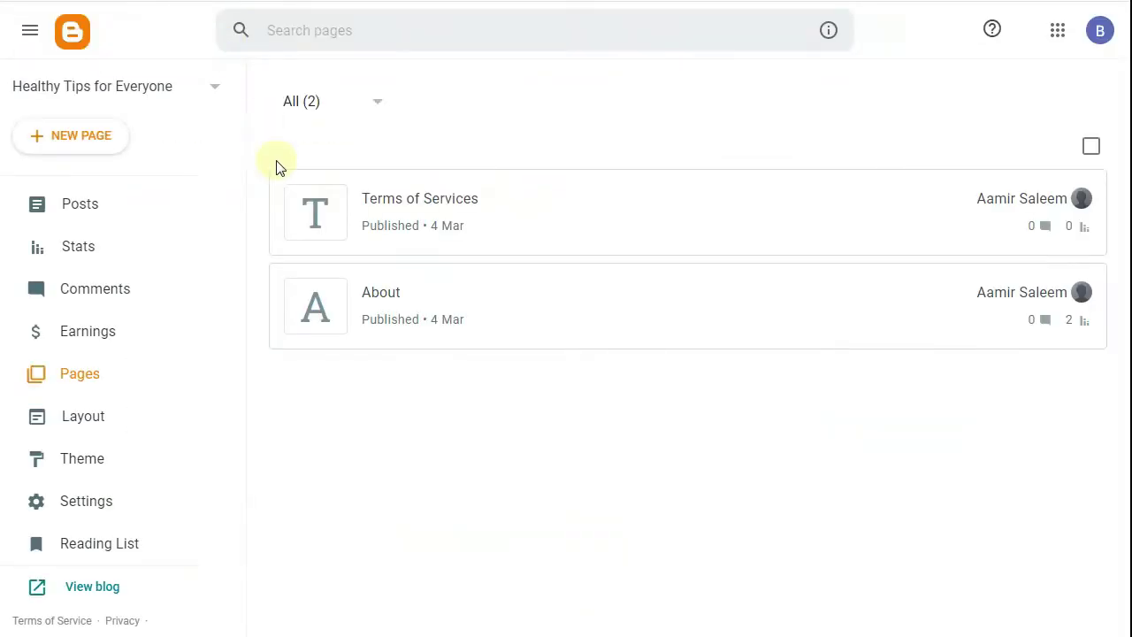
left_click(65, 142)
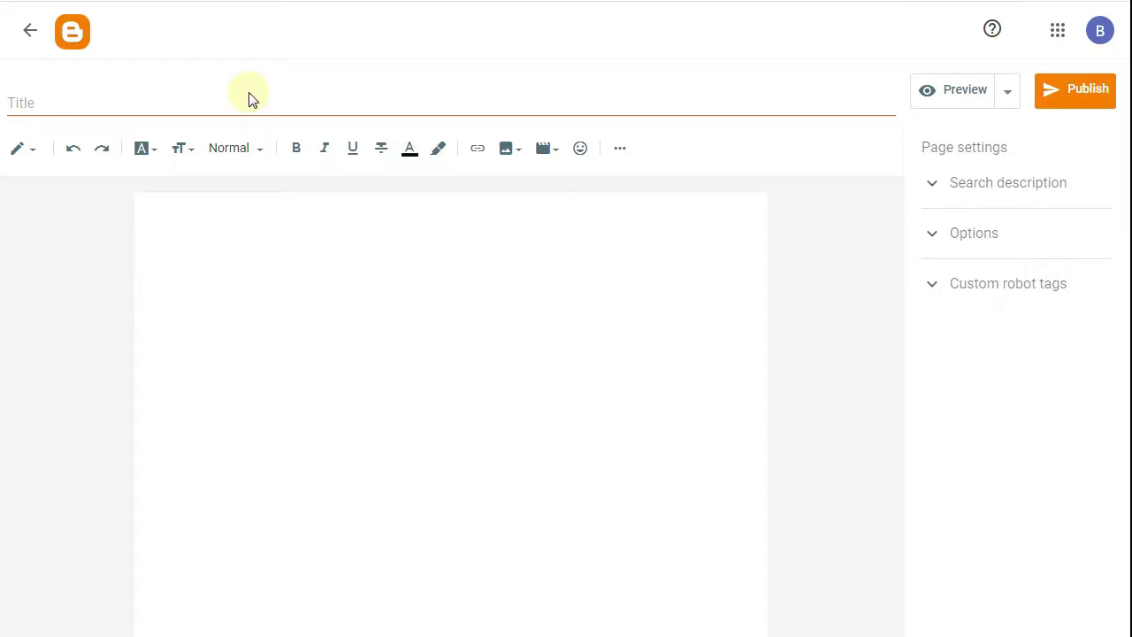
left_click(248, 95)
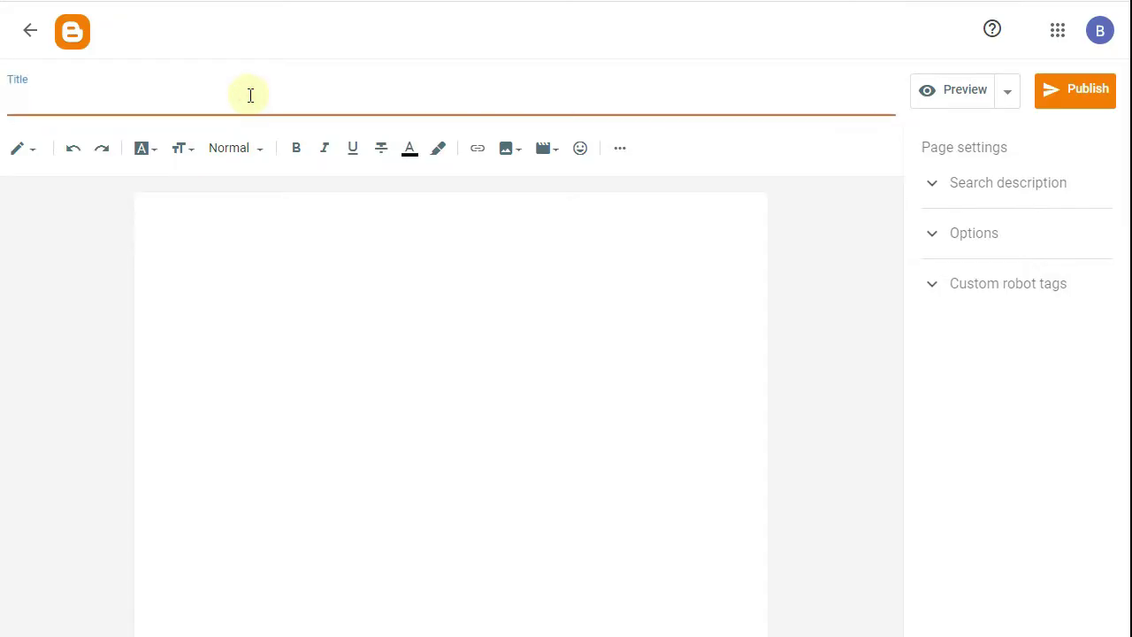
type("Pr")
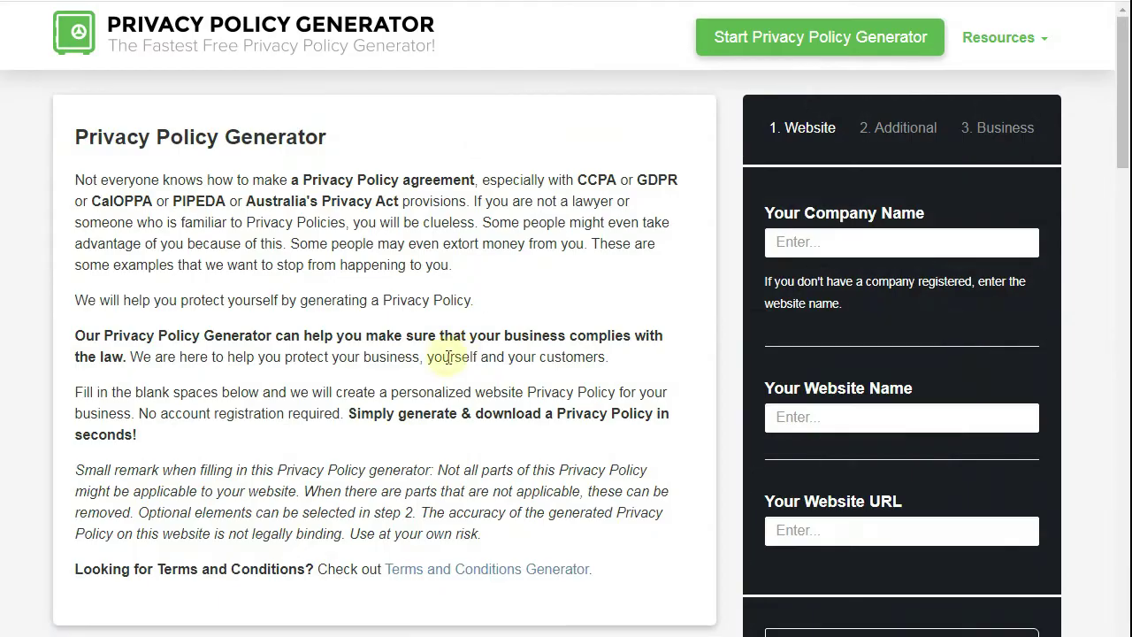
- Fill company and website name with Healthemag and the blog's web address
left_click(829, 241)
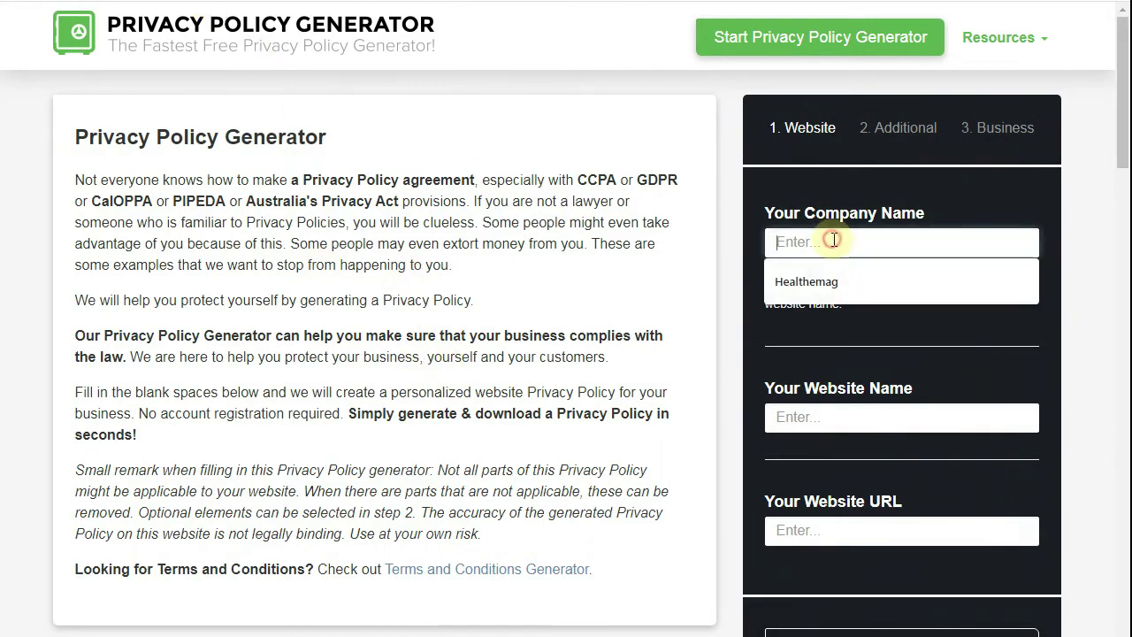
left_click(844, 281)
left_click(823, 424)
left_click(822, 456)
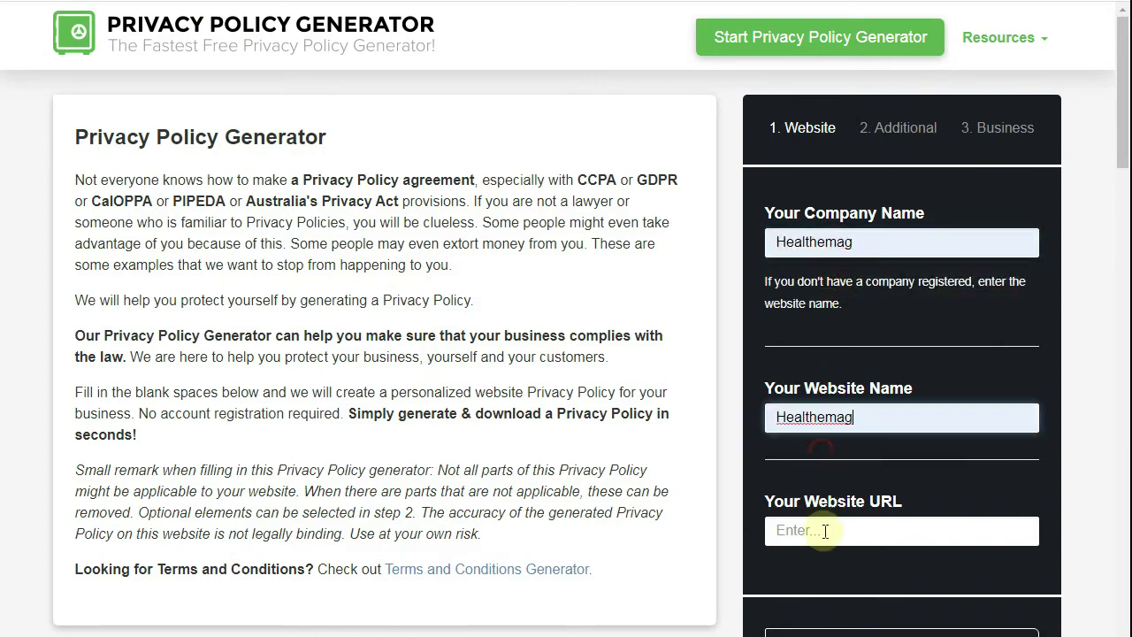
left_click(822, 531)
left_click(835, 574)
left_click(863, 634)
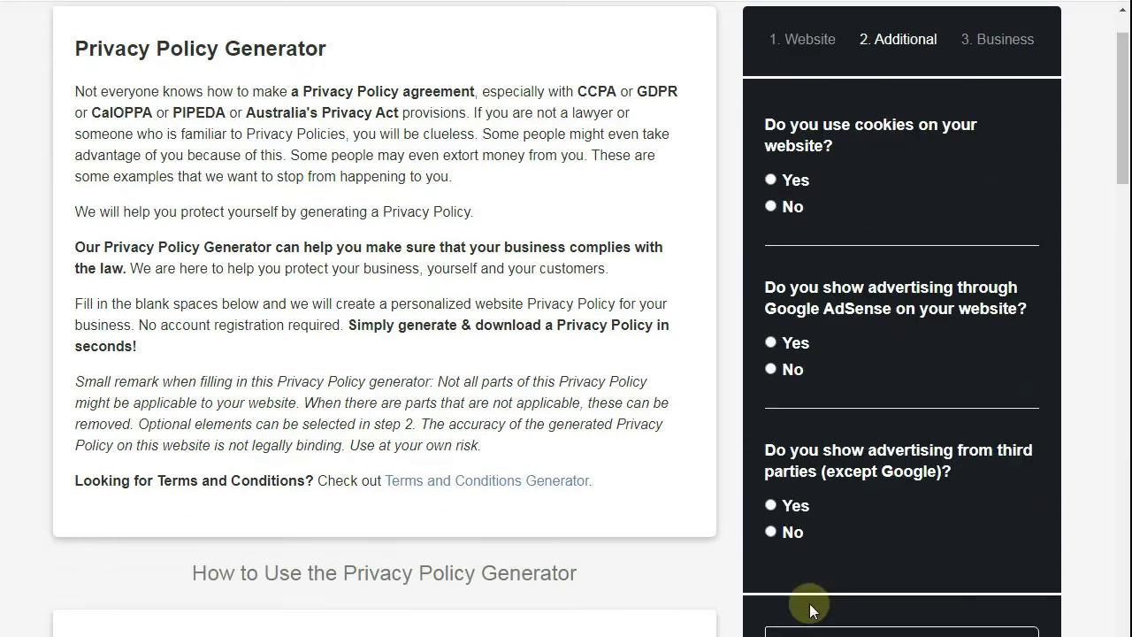
- Answer yes to cookies, AdSense advertising and third-party advertising
left_click(771, 181)
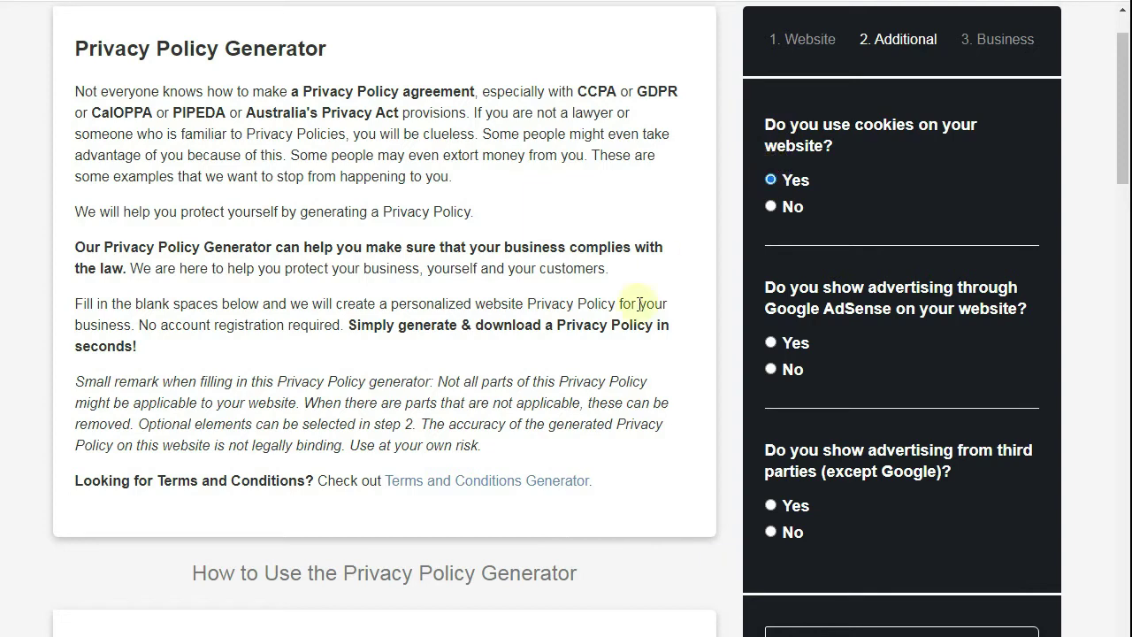
left_click(791, 346)
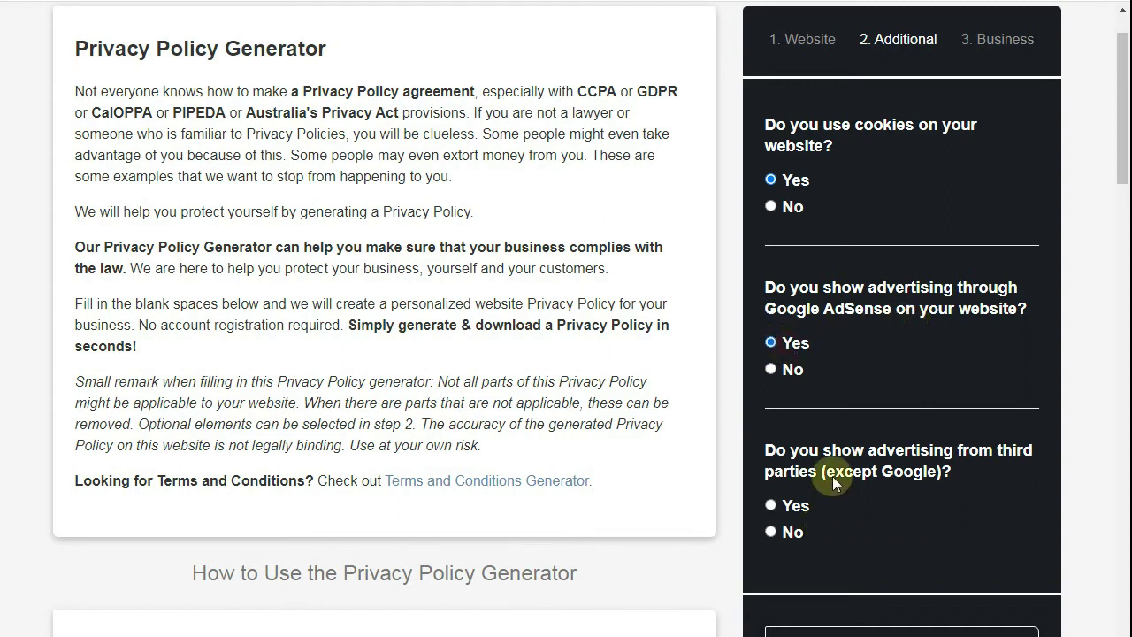
left_click(771, 505)
left_click(849, 636)
- Set Canada, British Columbia, enter the contact e-mail, and generate the privacy policy
left_click(792, 159)
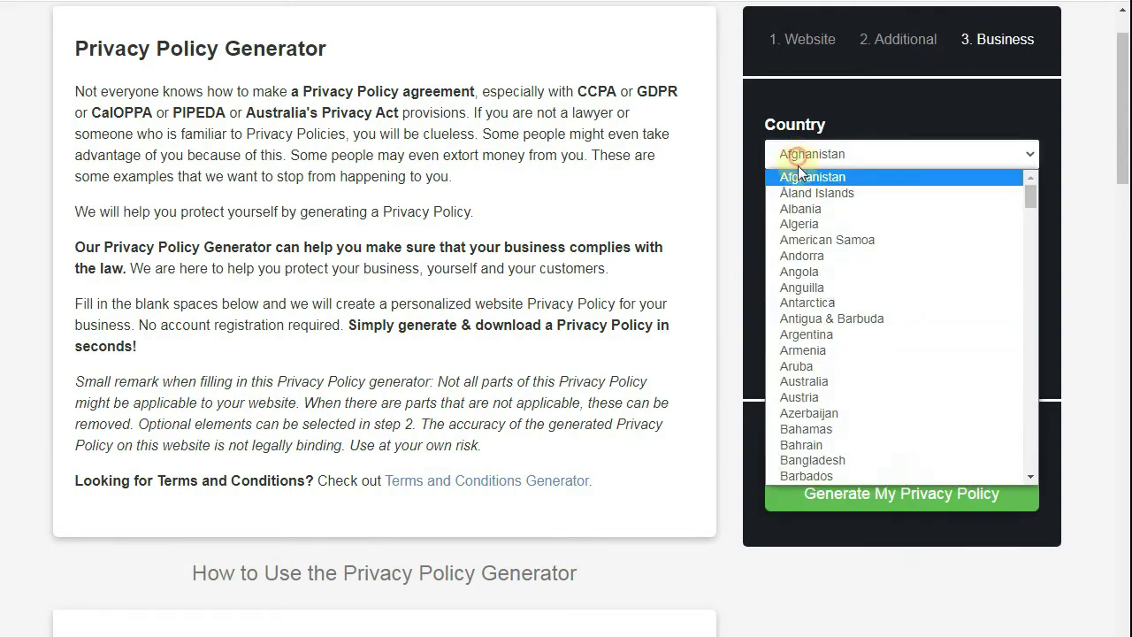
type("canada")
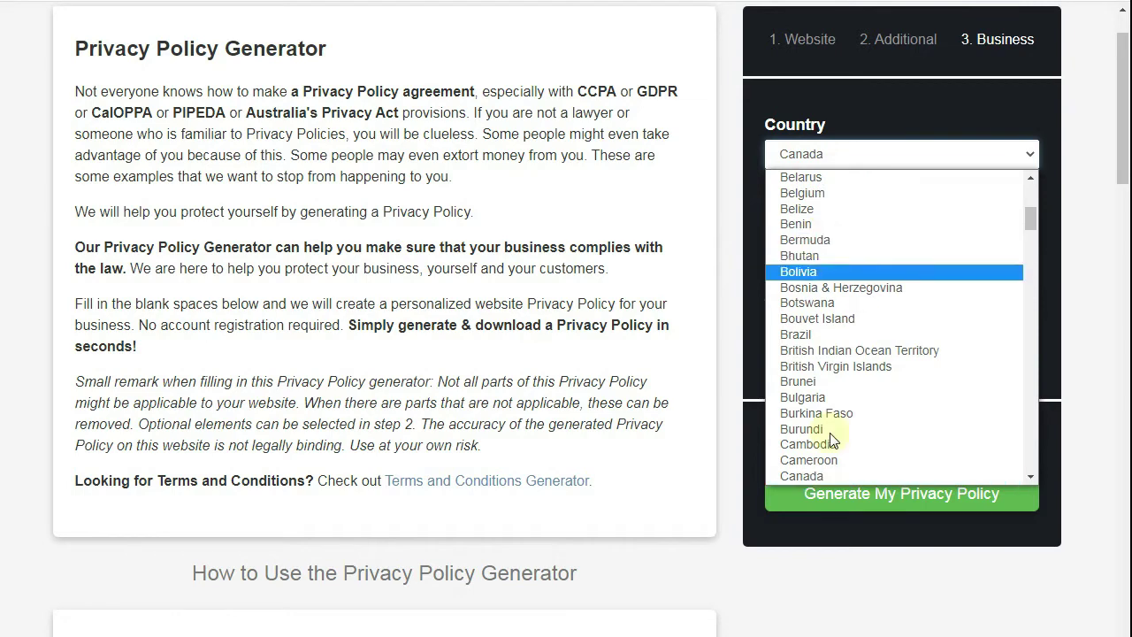
scroll(823, 425, "down", 1)
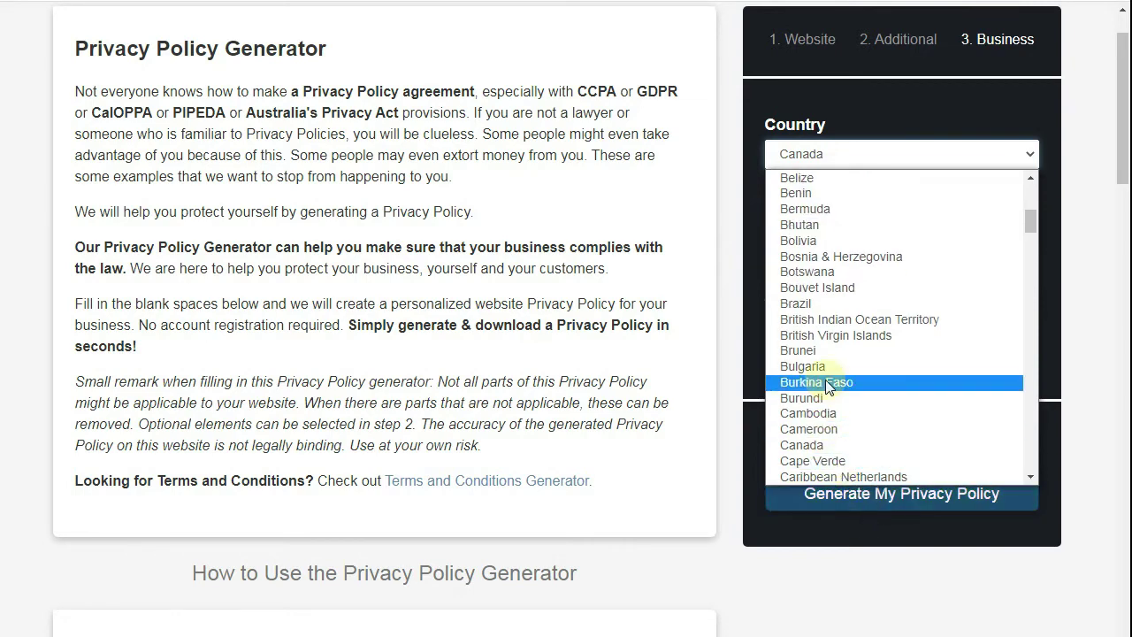
left_click(818, 445)
left_click(814, 228)
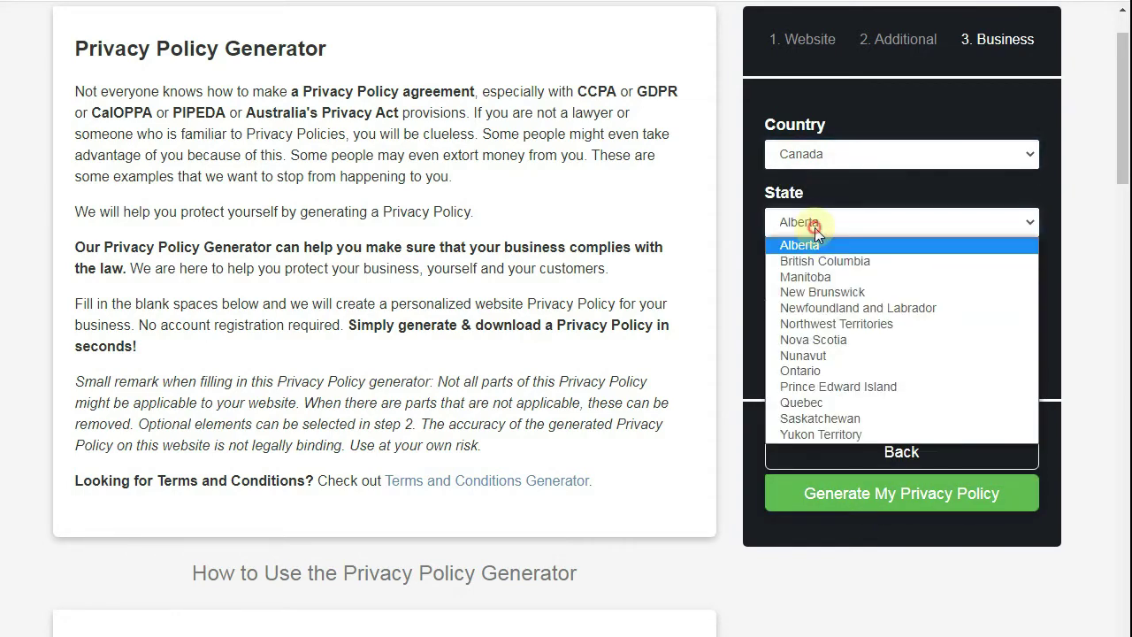
left_click(824, 261)
left_click(824, 337)
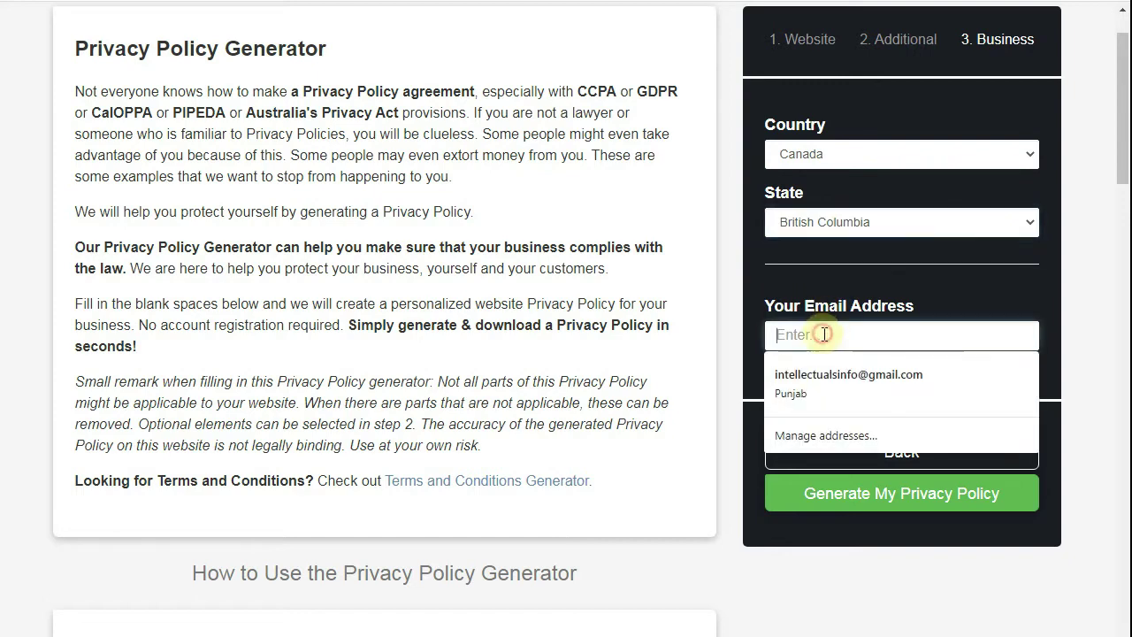
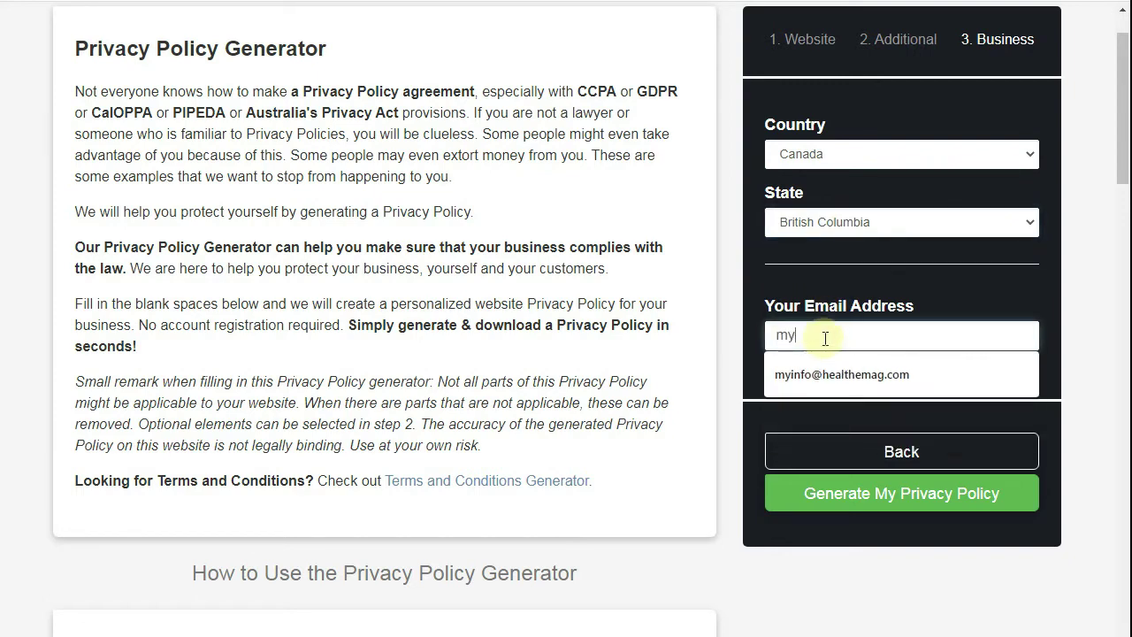
left_click(814, 362)
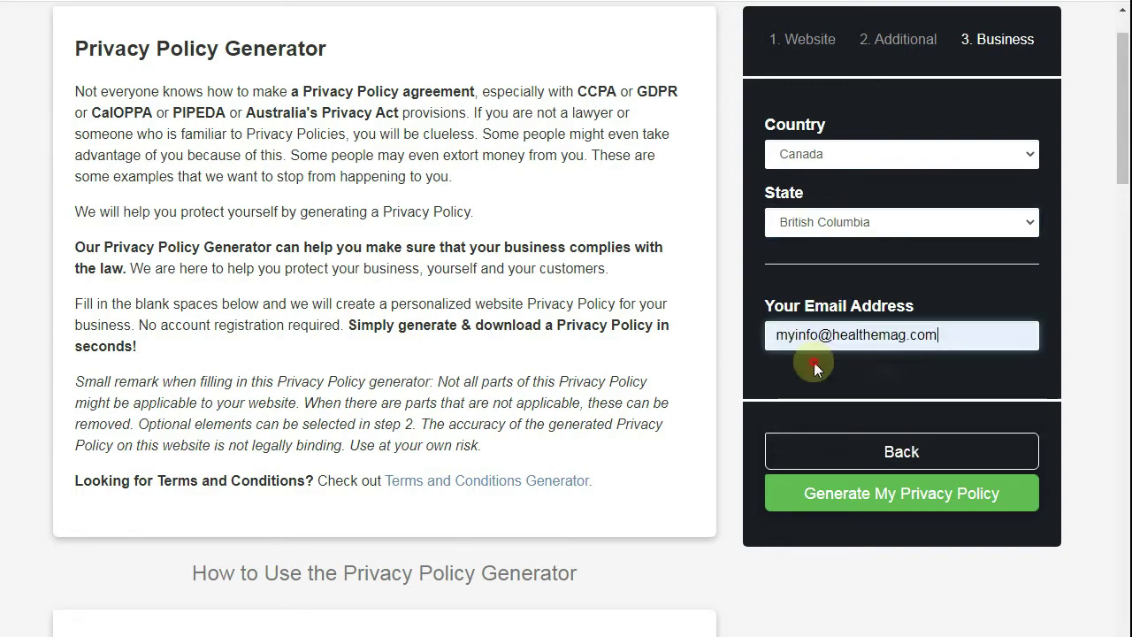
left_click(905, 494)
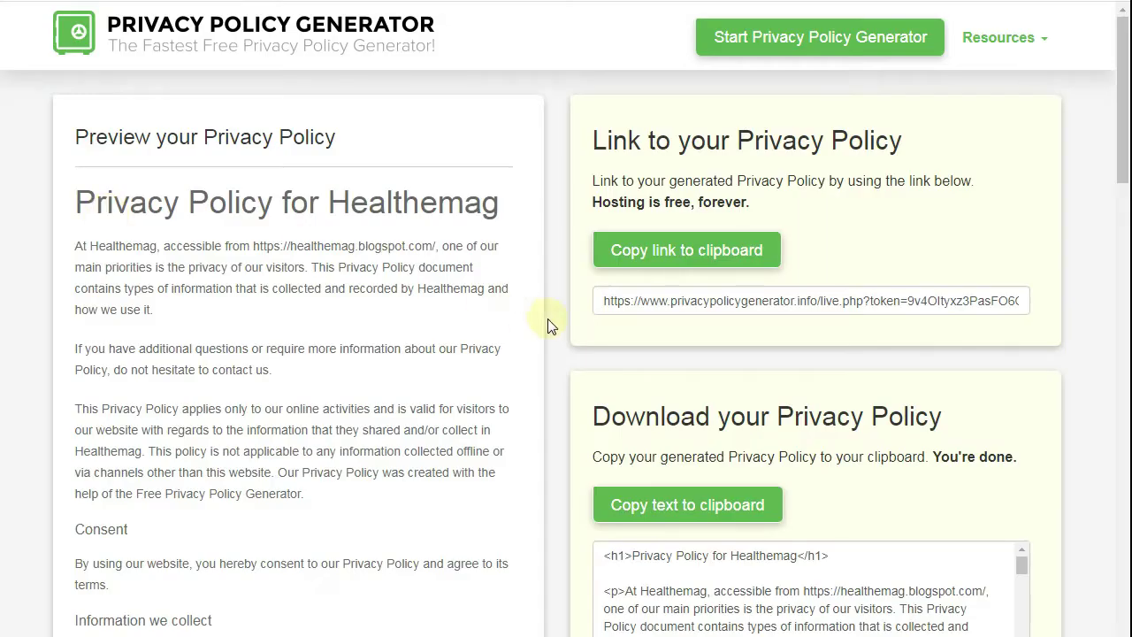
scroll(549, 319, "down", 3)
- Copy the generated privacy policy HTML and paste it over the page's placeholder code
left_click(687, 239)
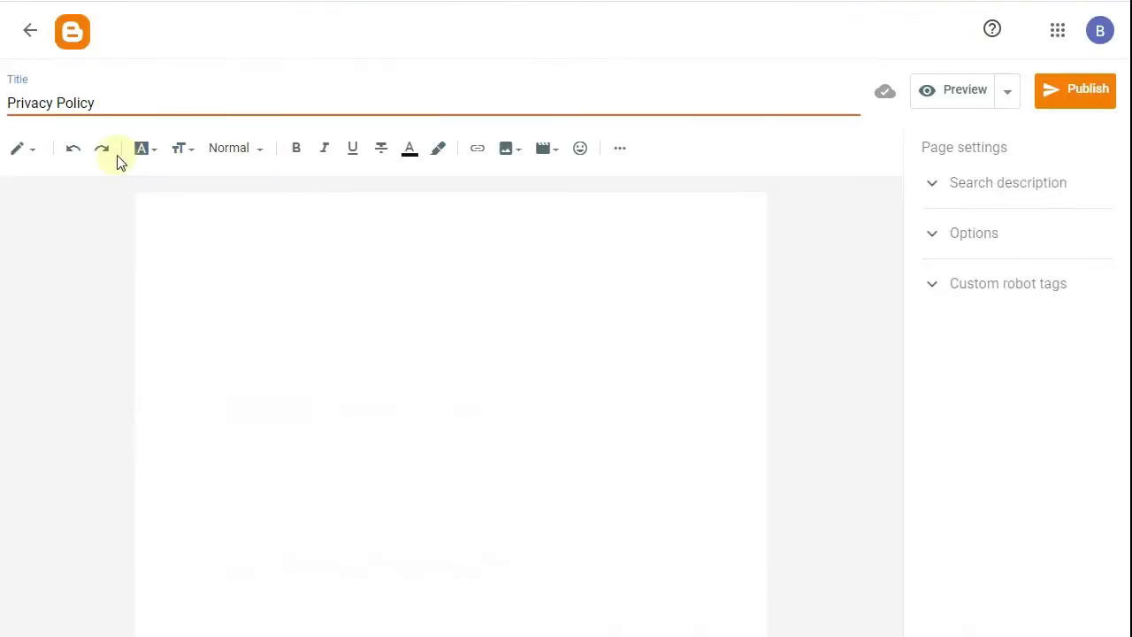
left_click(18, 149)
left_click(47, 122)
right_click(207, 247)
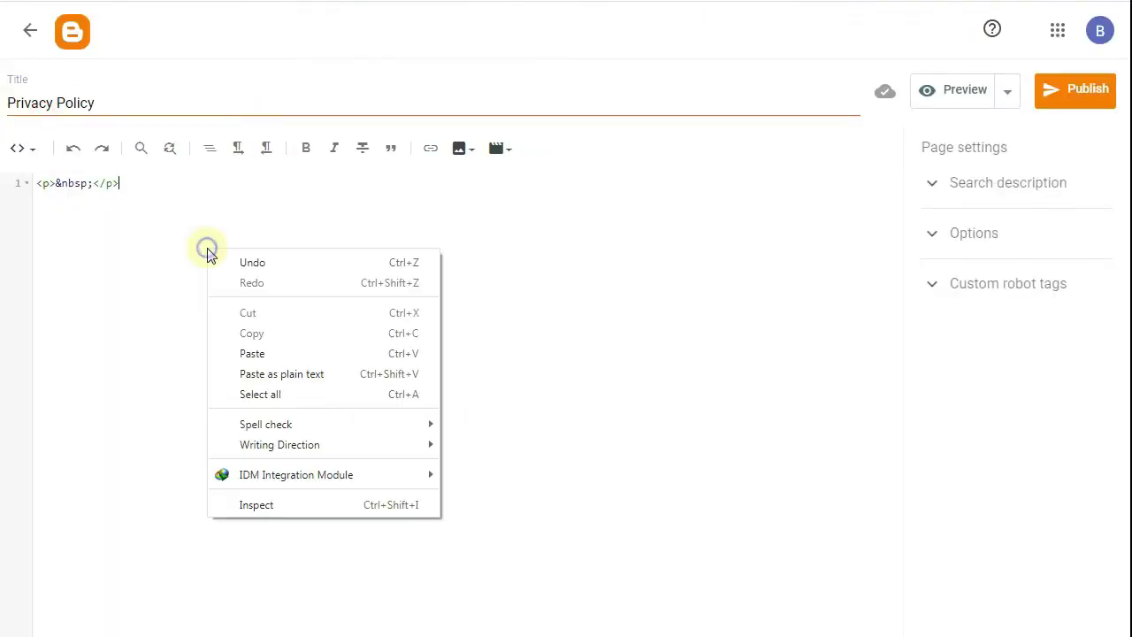
left_click(128, 189)
key("ctrl+a")
right_click(35, 182)
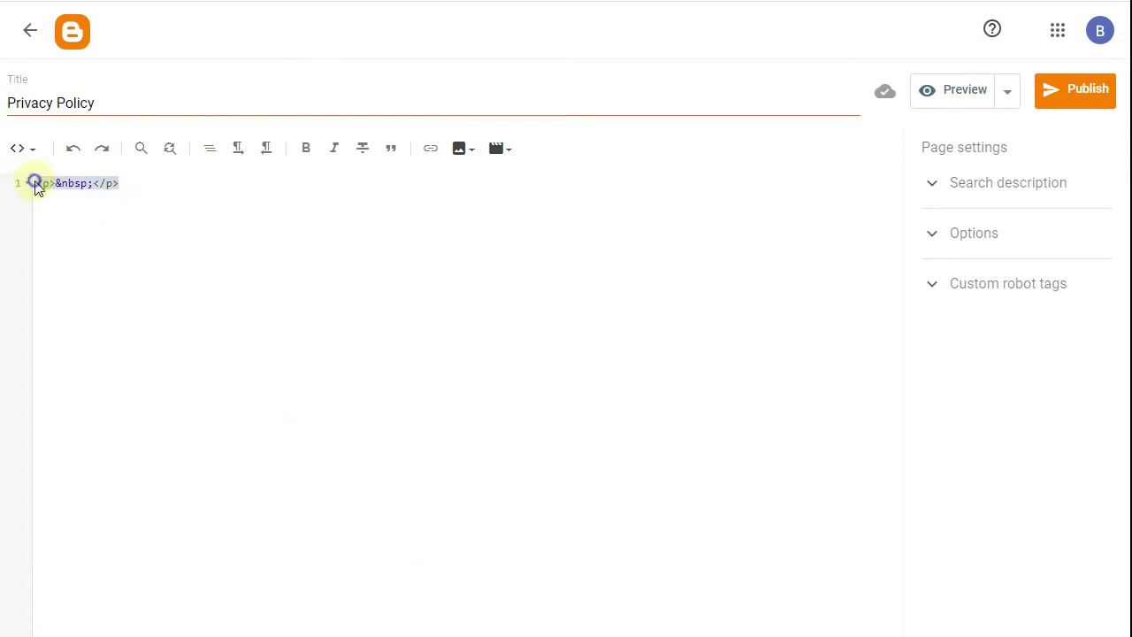
left_click(81, 236)
scroll(265, 283, "up", 20)
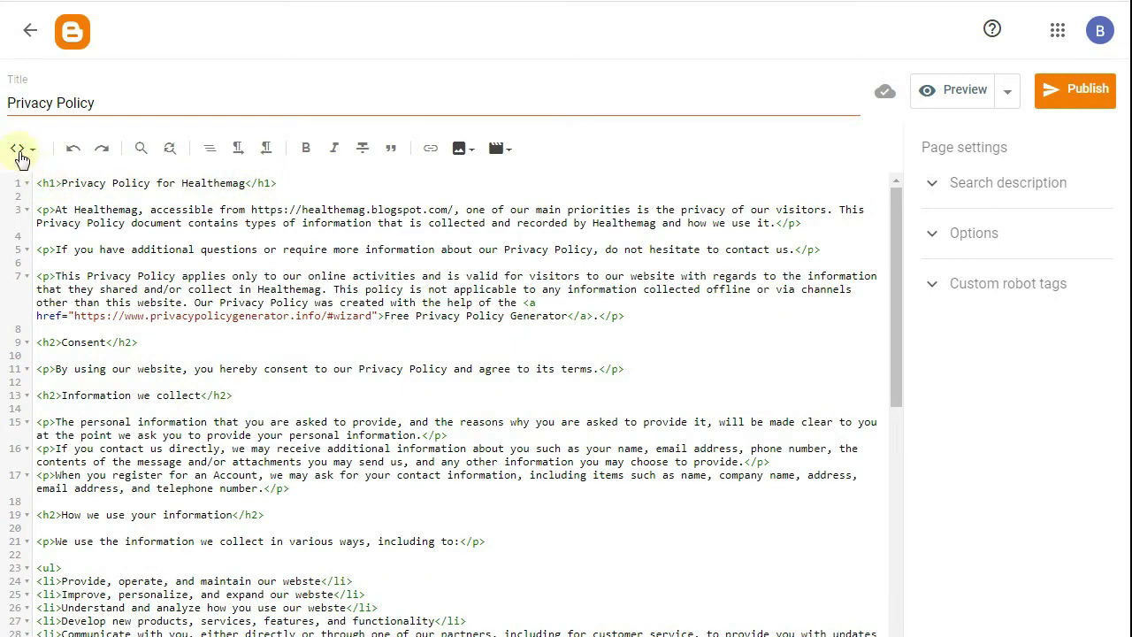
left_click(23, 147)
left_click(53, 203)
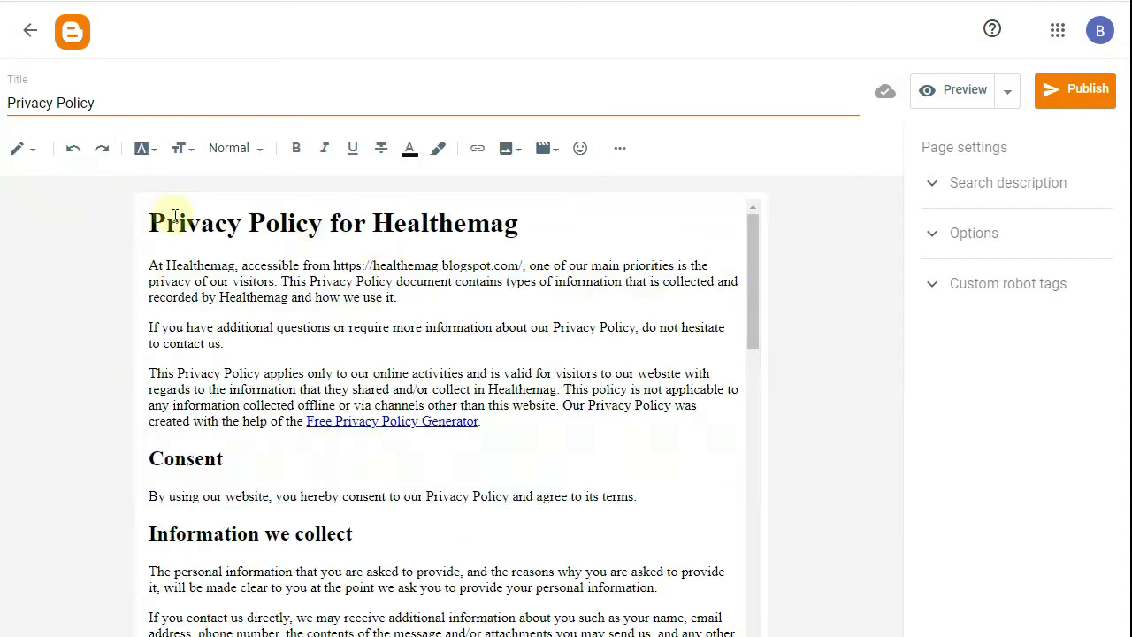
- Delete the generator credit sentence and publish the Privacy Policy page
scroll(537, 325, "down", 3)
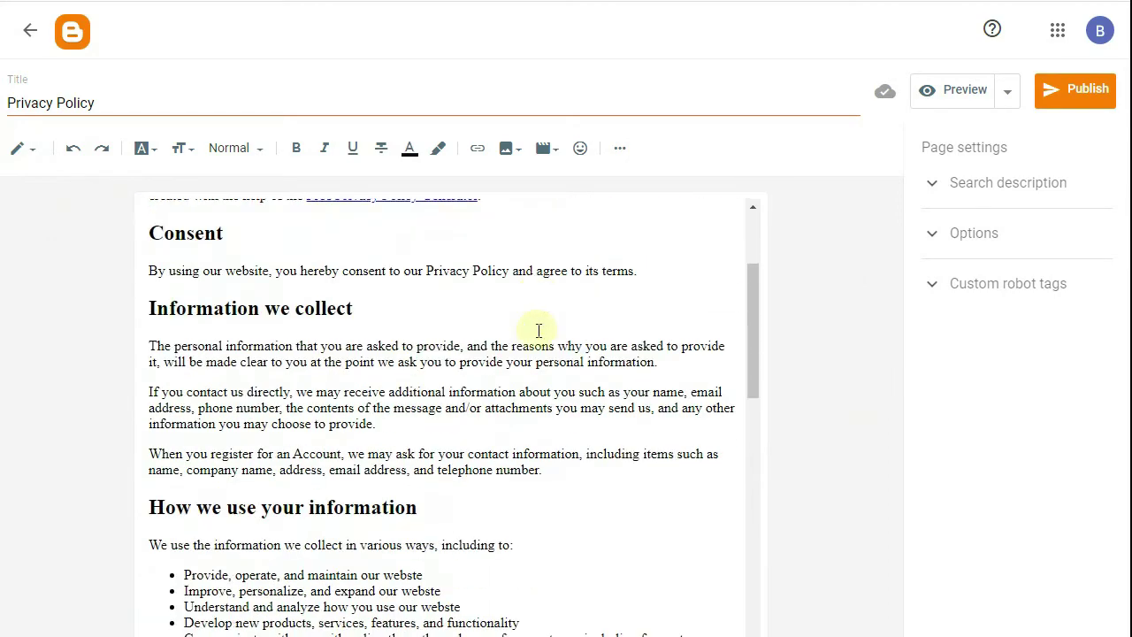
scroll(537, 328, "up", 3)
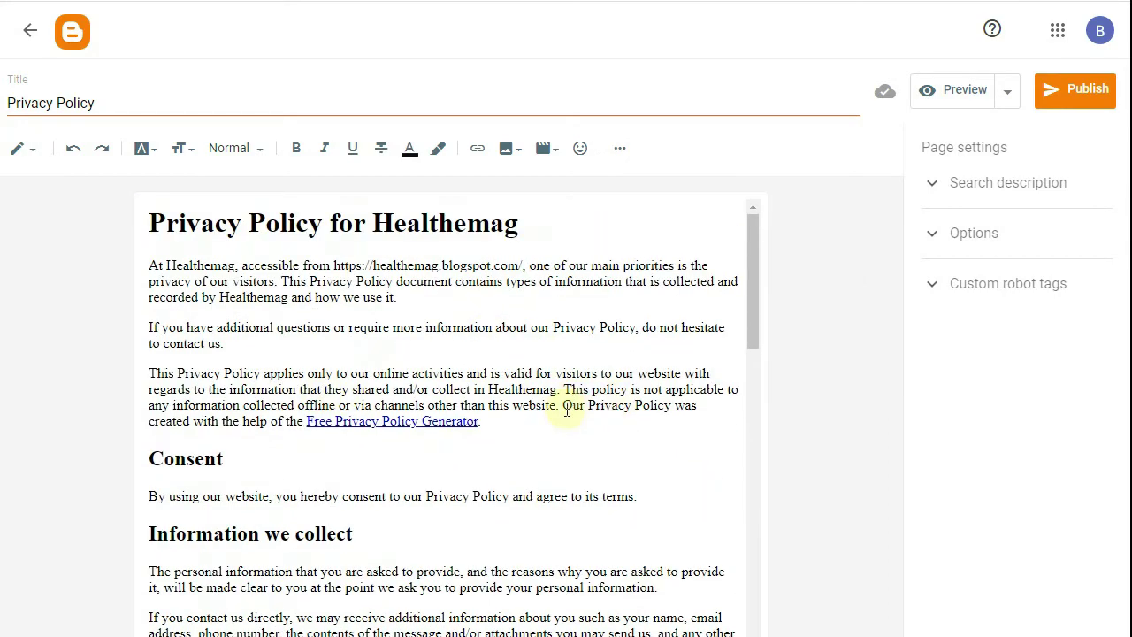
left_click_drag(567, 409, 582, 422)
key("BackSpace")
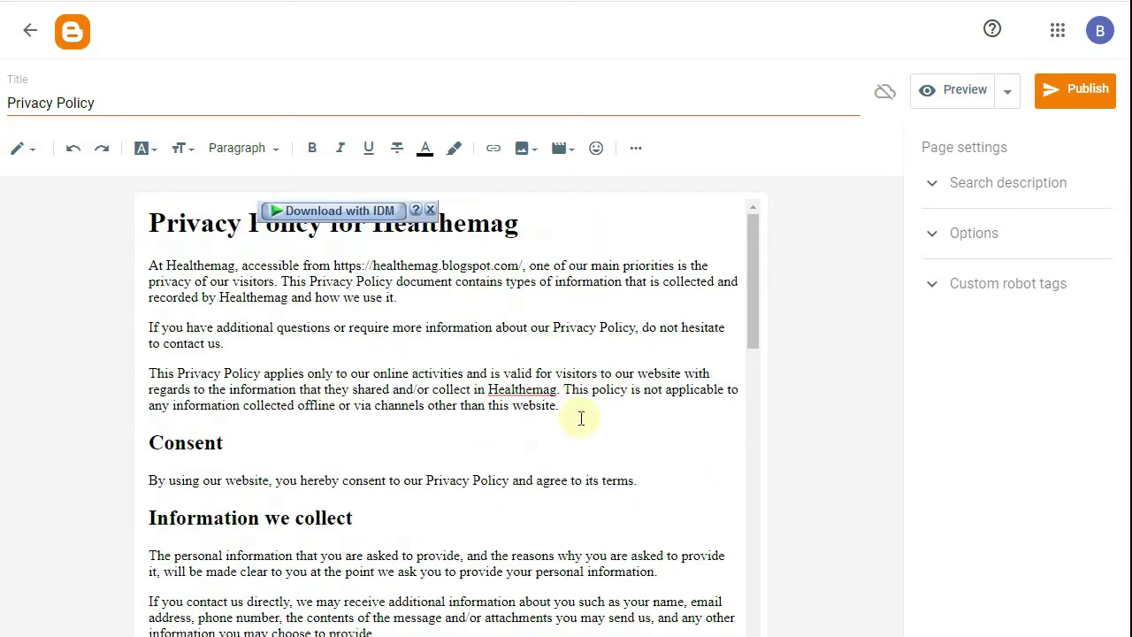
scroll(531, 406, "down", 15)
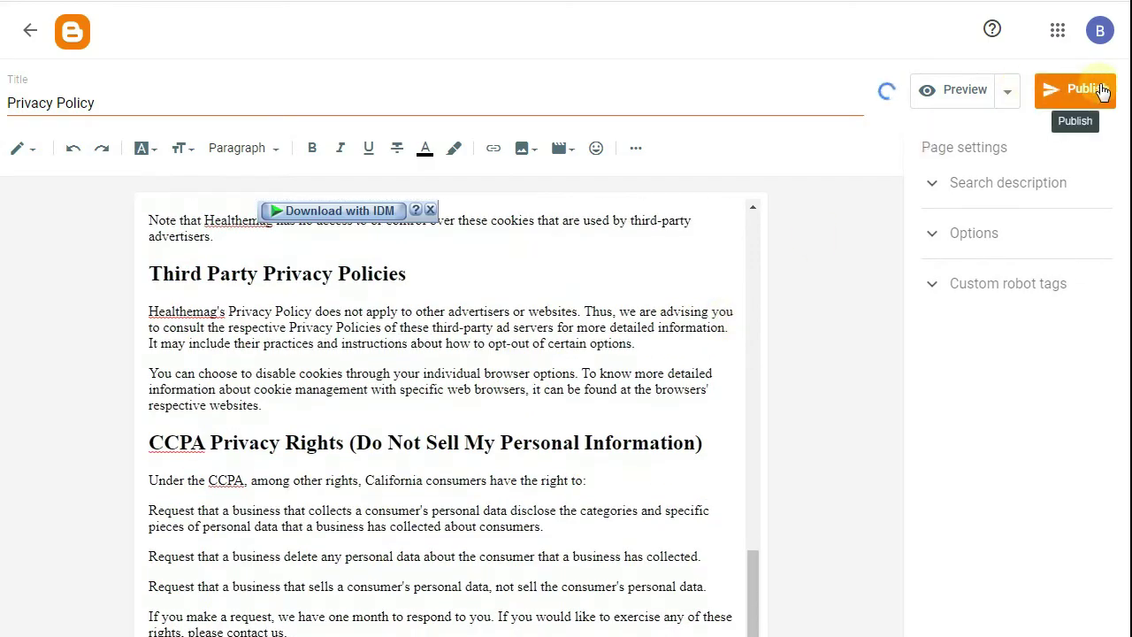
left_click(1097, 90)
left_click(643, 447)
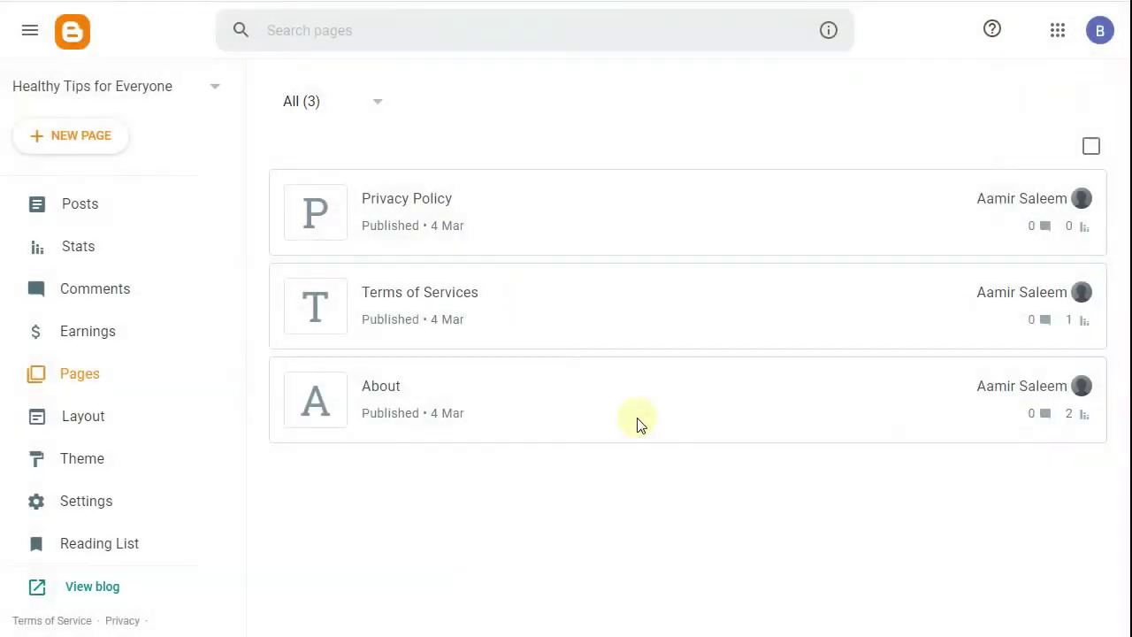
- Open the live Privacy Policy page and start another new page titled 'C'
mouse_move(417, 249)
left_click(1040, 199)
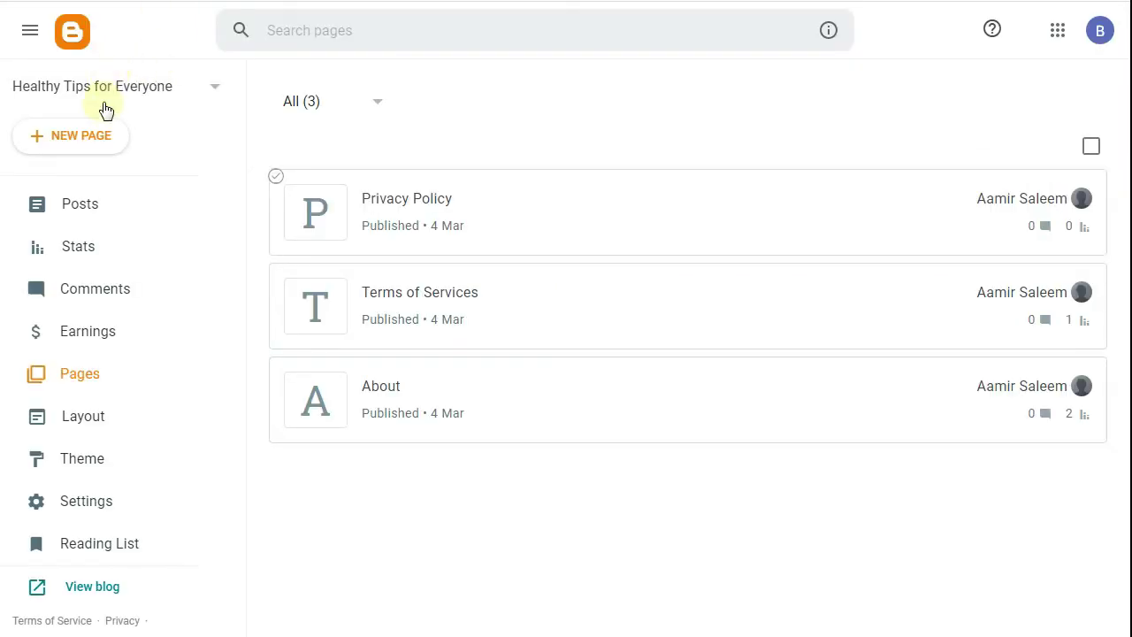
left_click(112, 135)
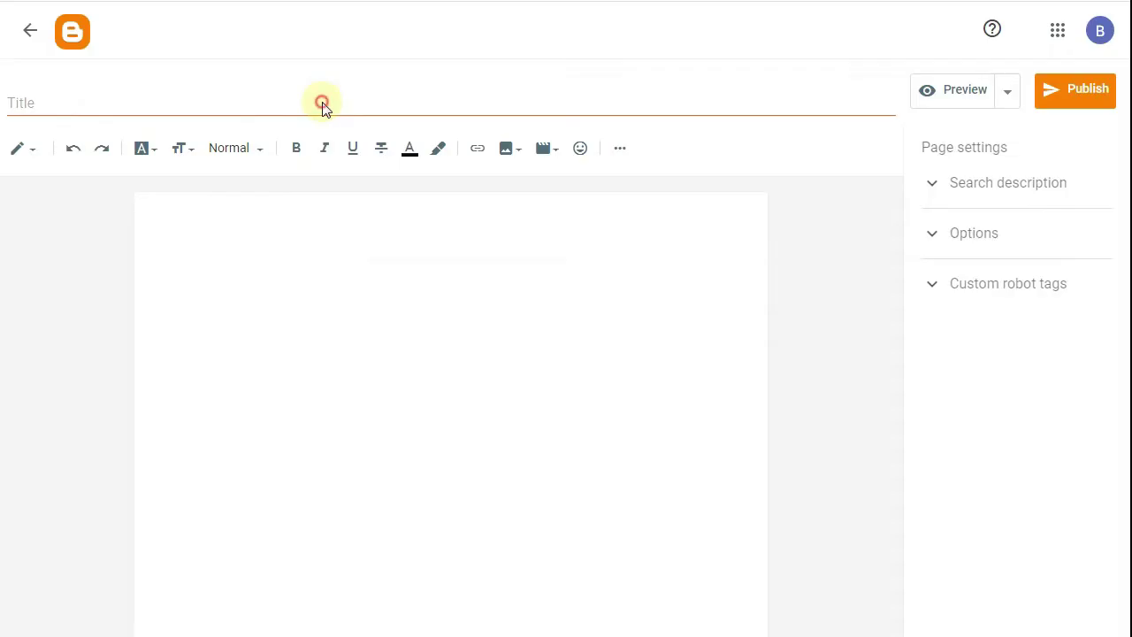
left_click(324, 103)
type("C")
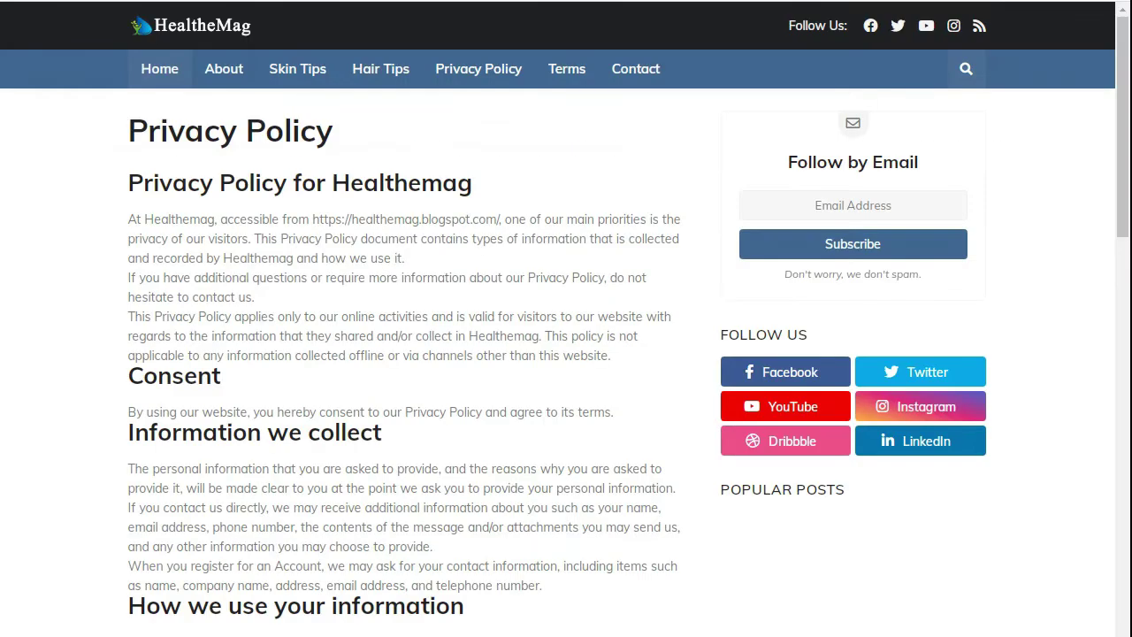
- Scroll through the live Privacy Policy page to read it
scroll(160, 283, "down", 15)
scroll(165, 270, "up", 7)
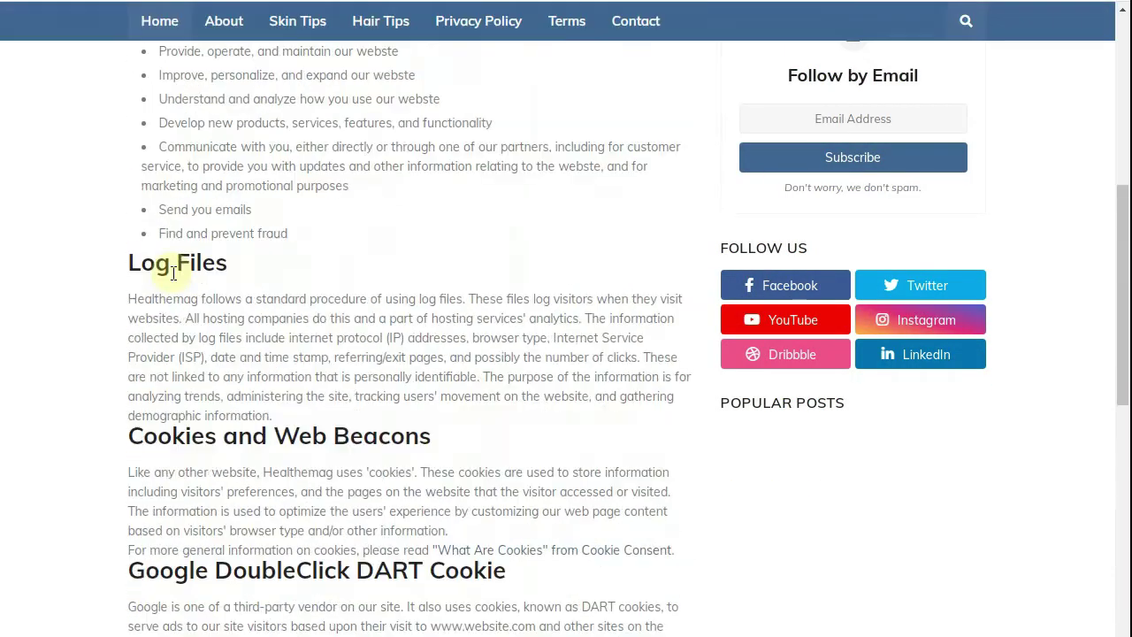
scroll(173, 272, "down", 8)
scroll(173, 273, "down", 6)
scroll(168, 270, "up", 15)
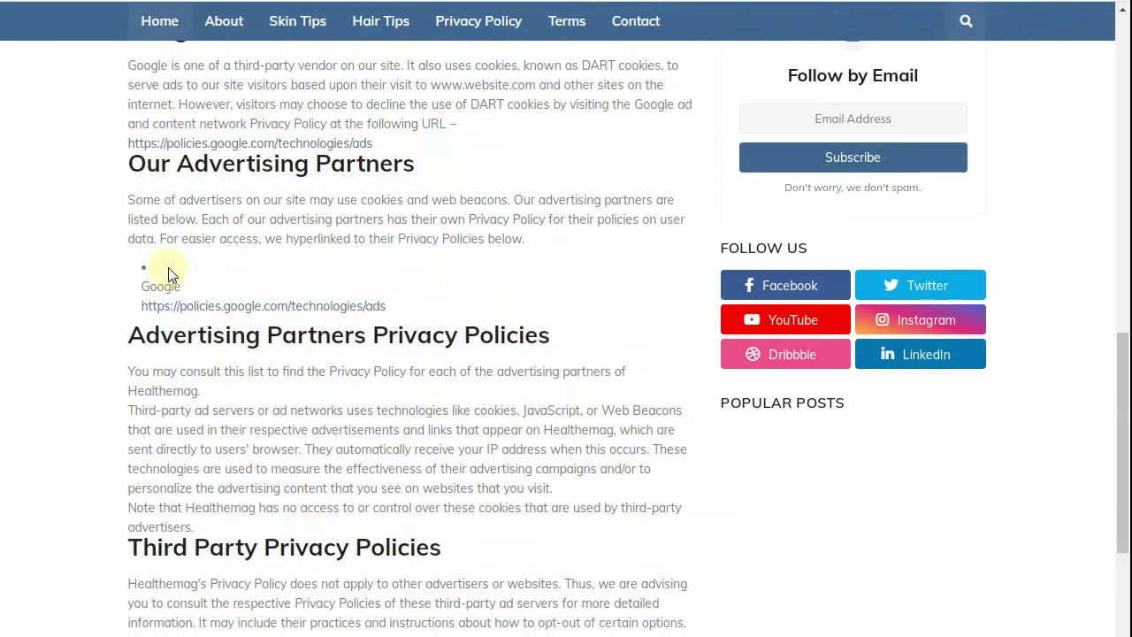
scroll(171, 275, "up", 4)
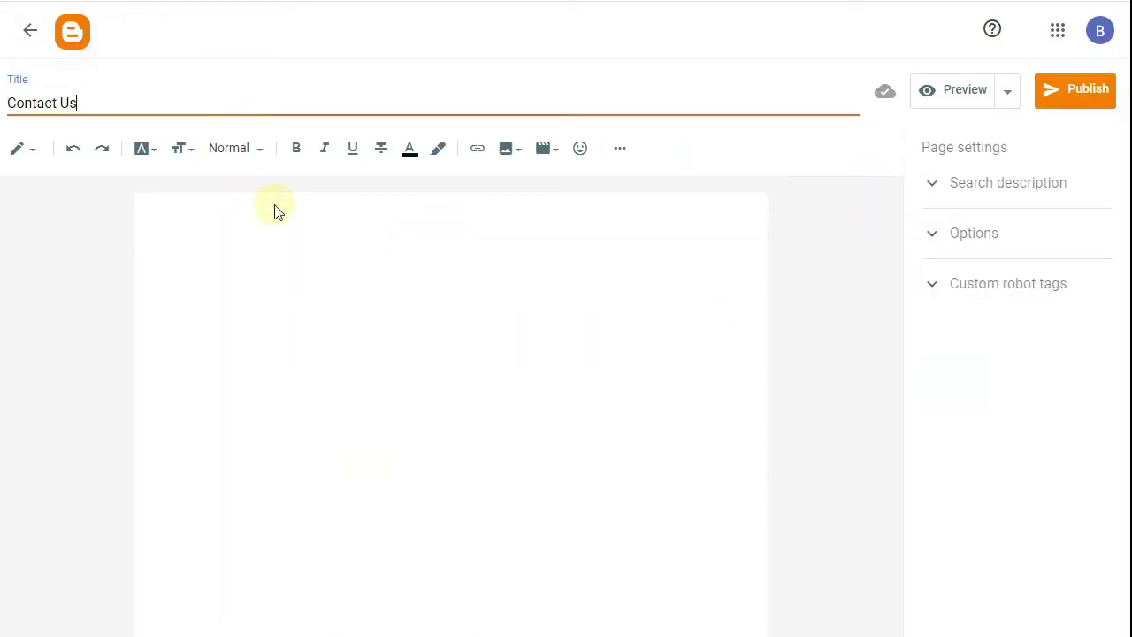
- Write the Contact Us page body with the blog's contact e-mail line and publish it
left_click(326, 240)
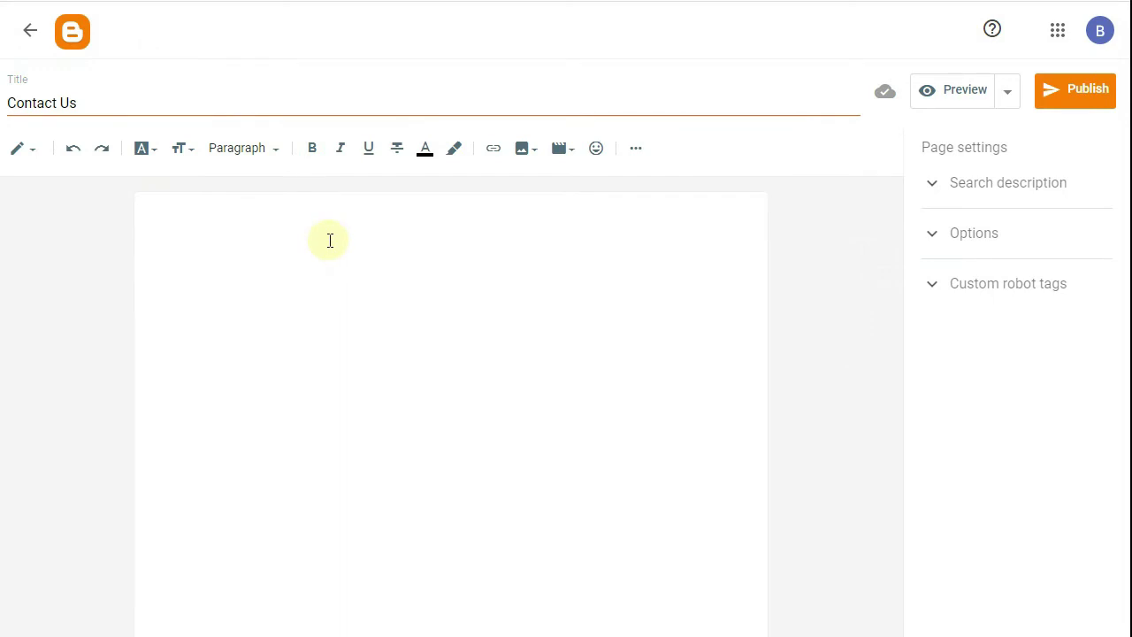
type("For")
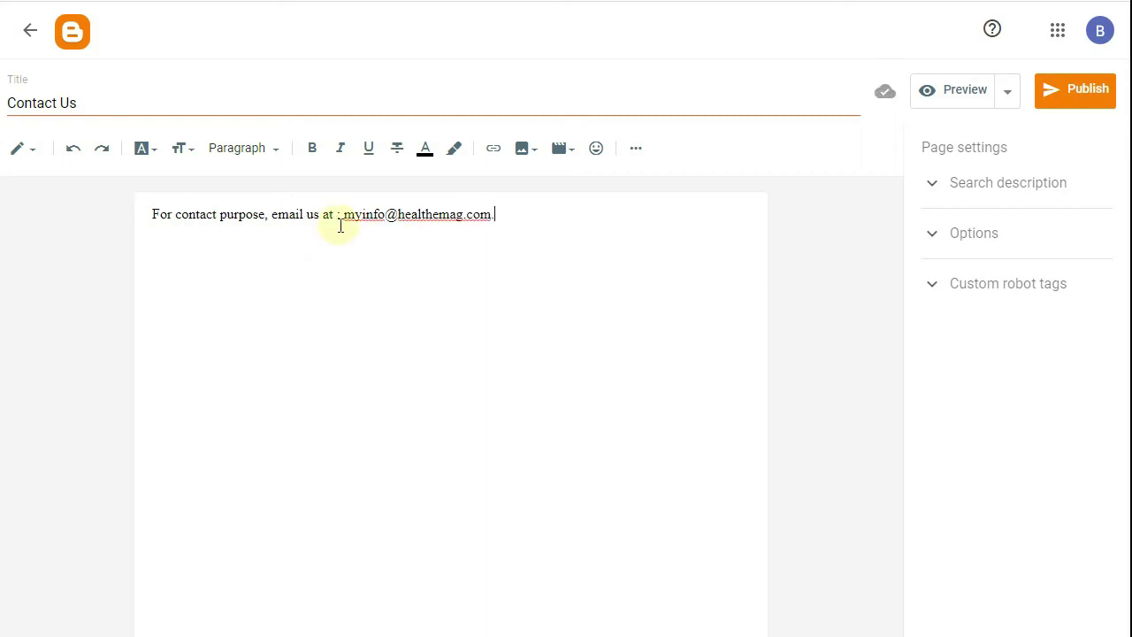
left_click(1086, 88)
left_click(630, 443)
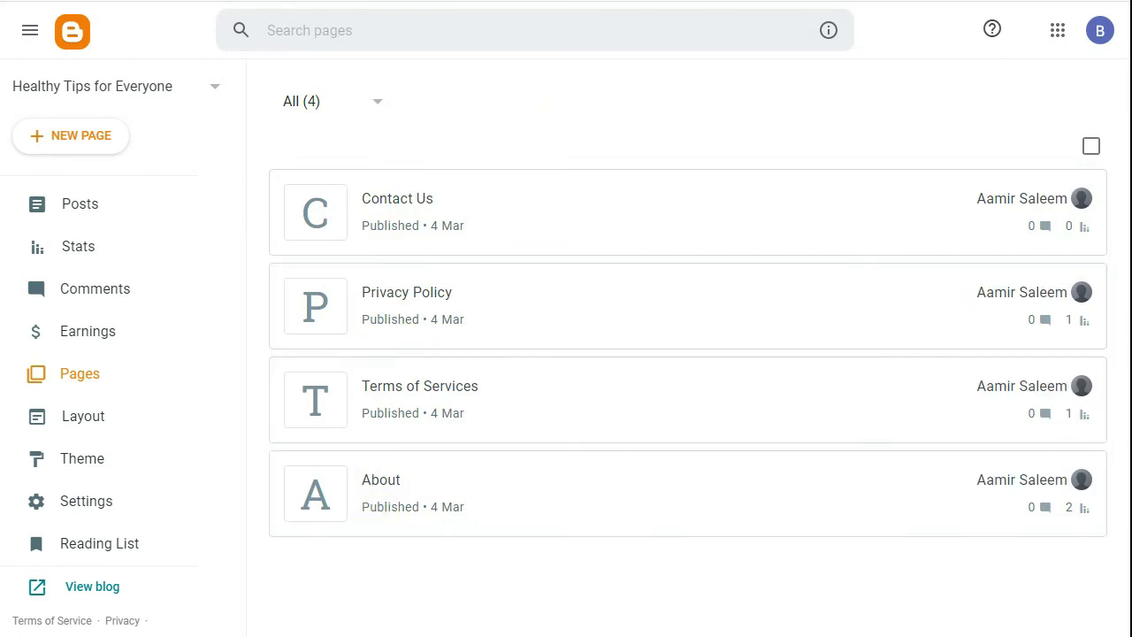
- Review the Step6 – Create Important Pages and Step7 – Create Some Posts notes, then minimise Notepad
key("alt+Tab")
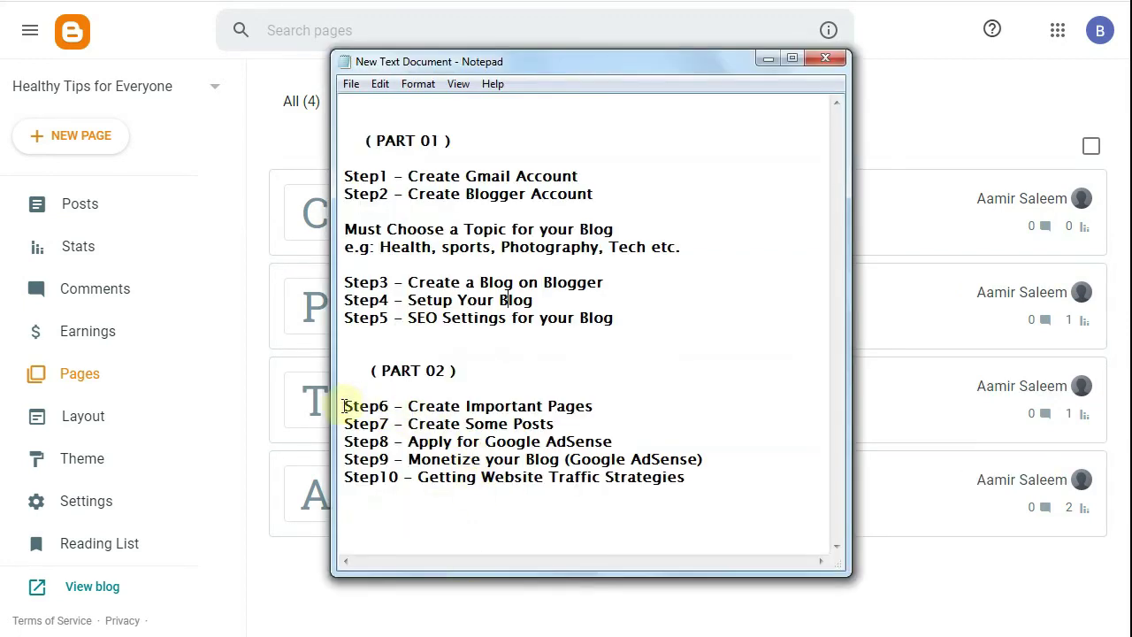
left_click_drag(343, 405, 613, 399)
left_click(604, 406)
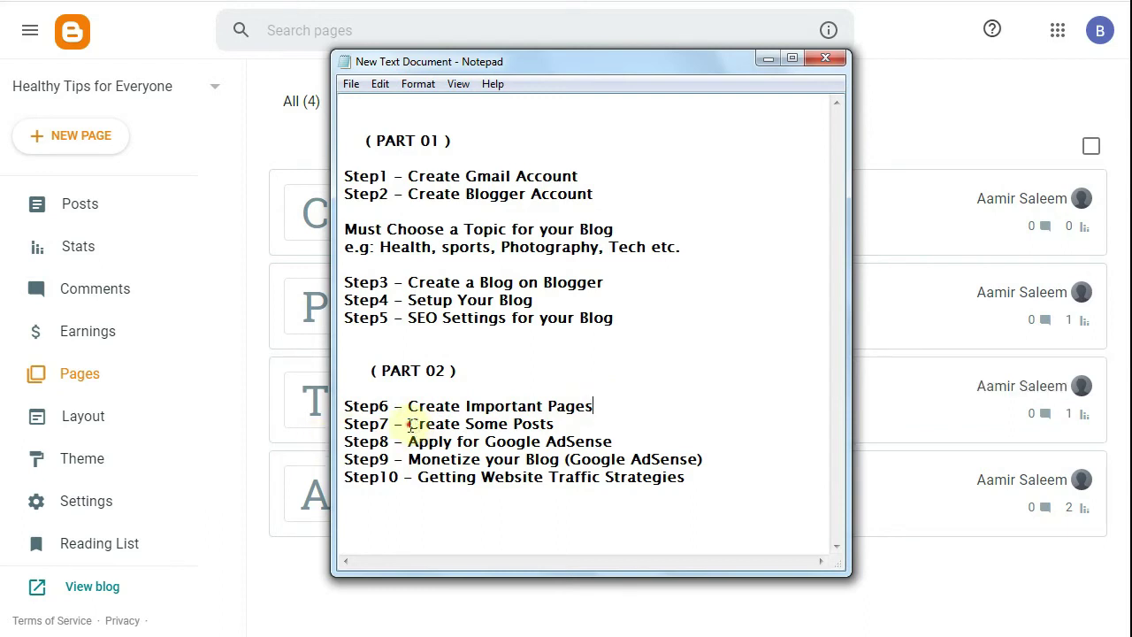
left_click_drag(408, 424, 541, 442)
left_click(555, 425)
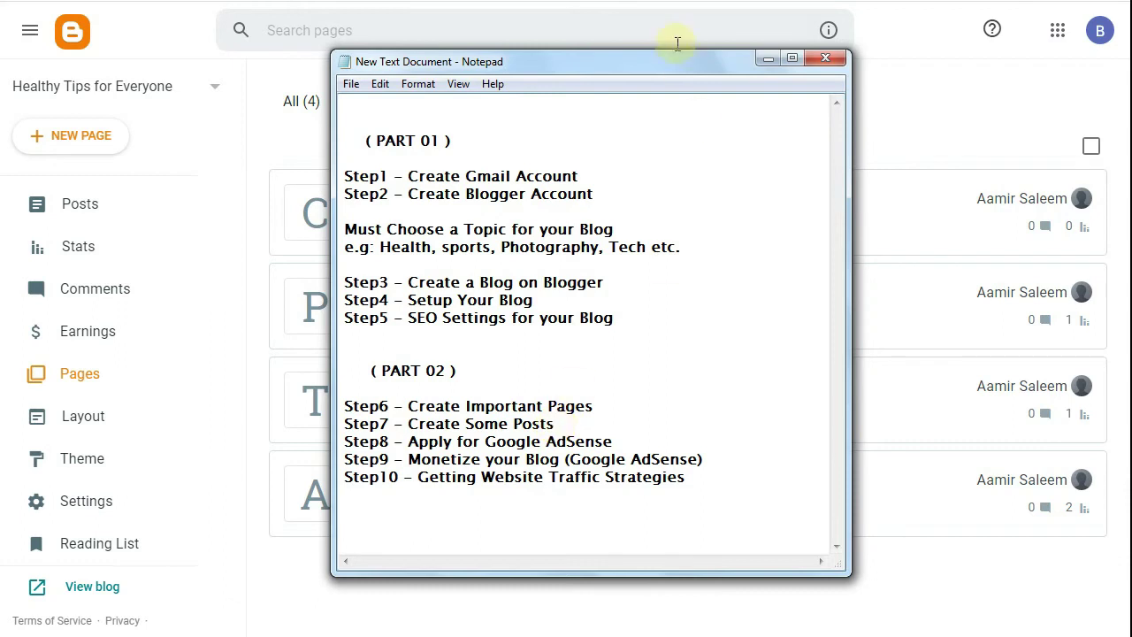
left_click(766, 59)
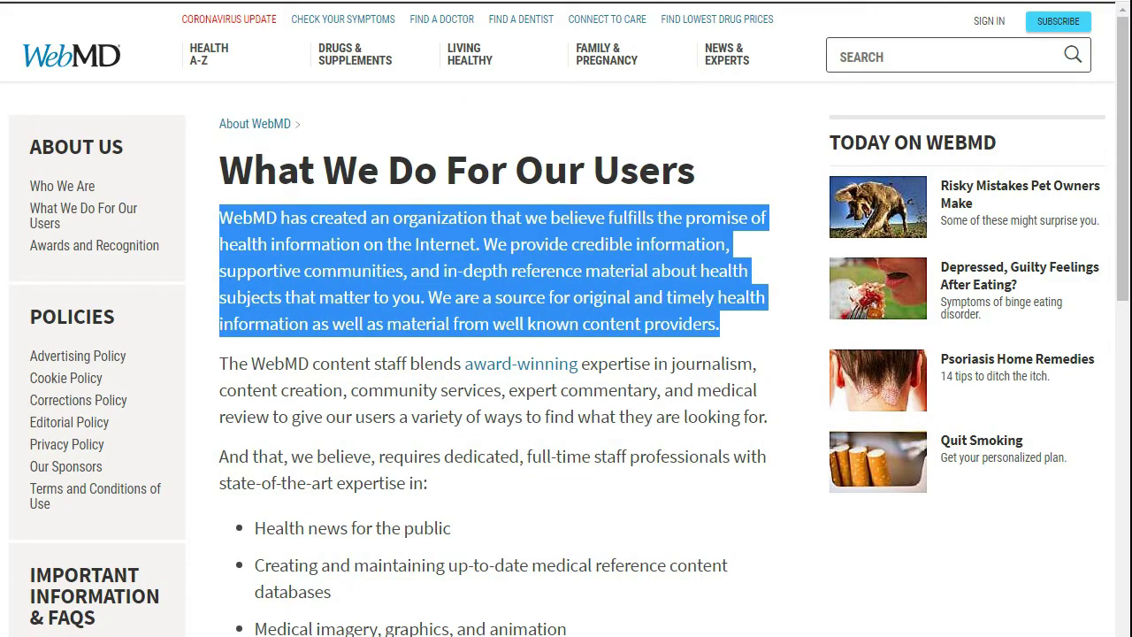
- Search Google for 'hair tip' and open the L'Oréal Paris hair care tips article
left_click(340, 2)
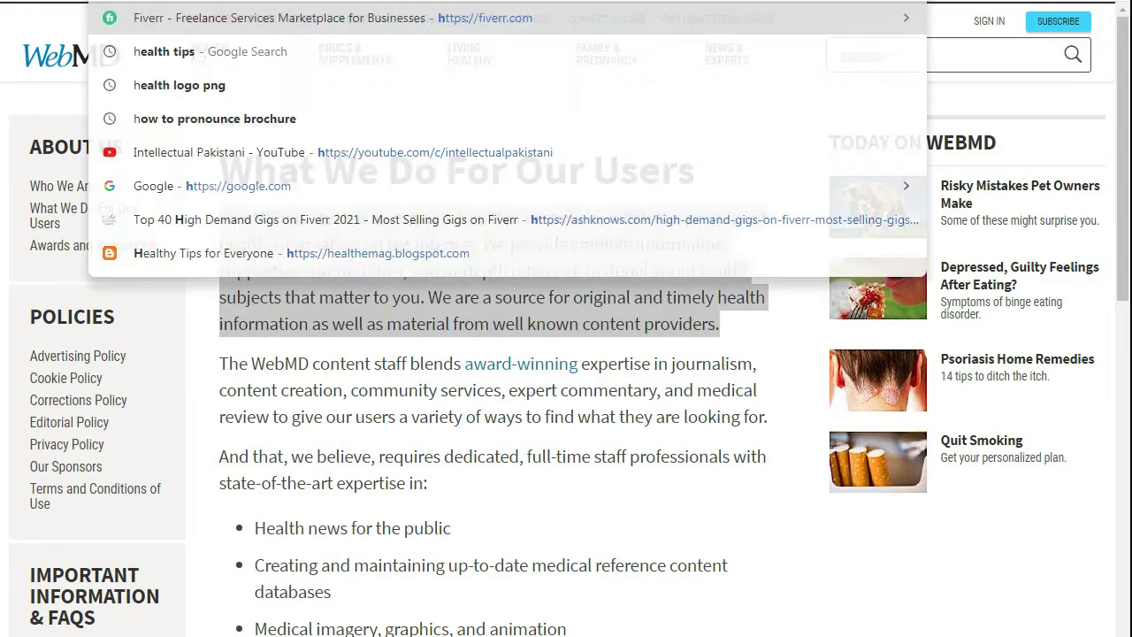
type("hair tip")
key("Escape")
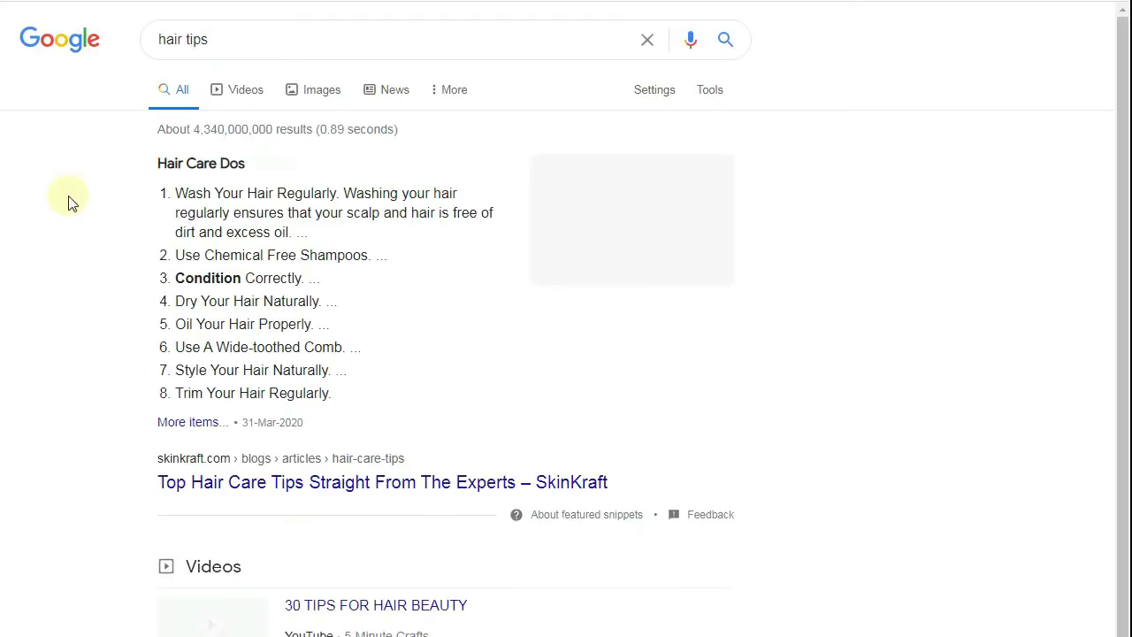
scroll(80, 283, "down", 3)
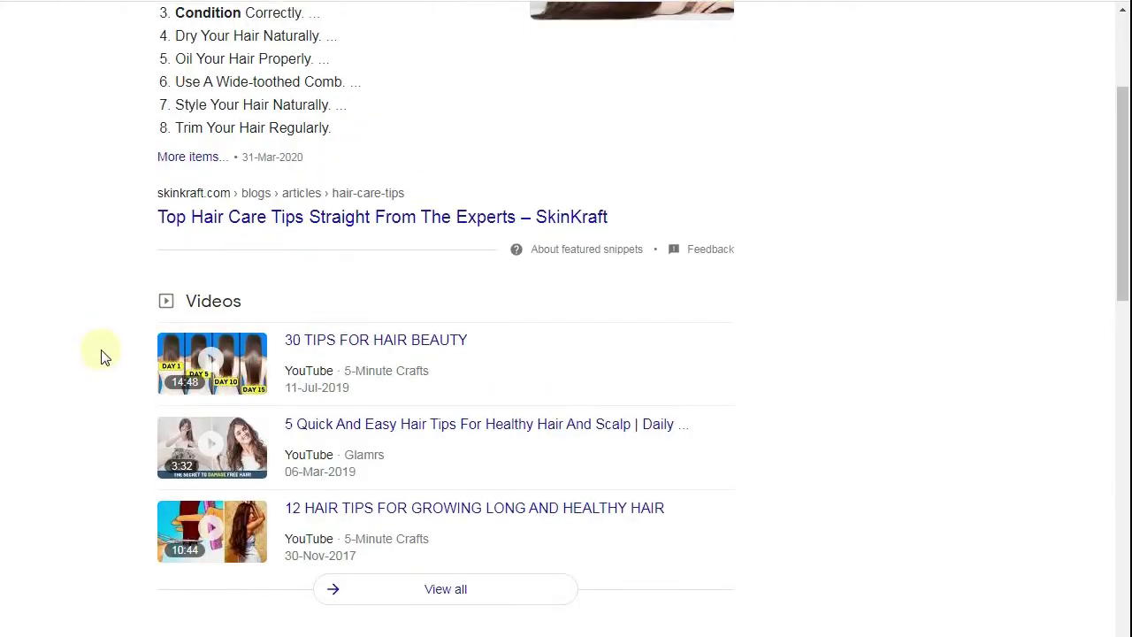
right_click(246, 221)
left_click(88, 253)
scroll(69, 206, "down", 3)
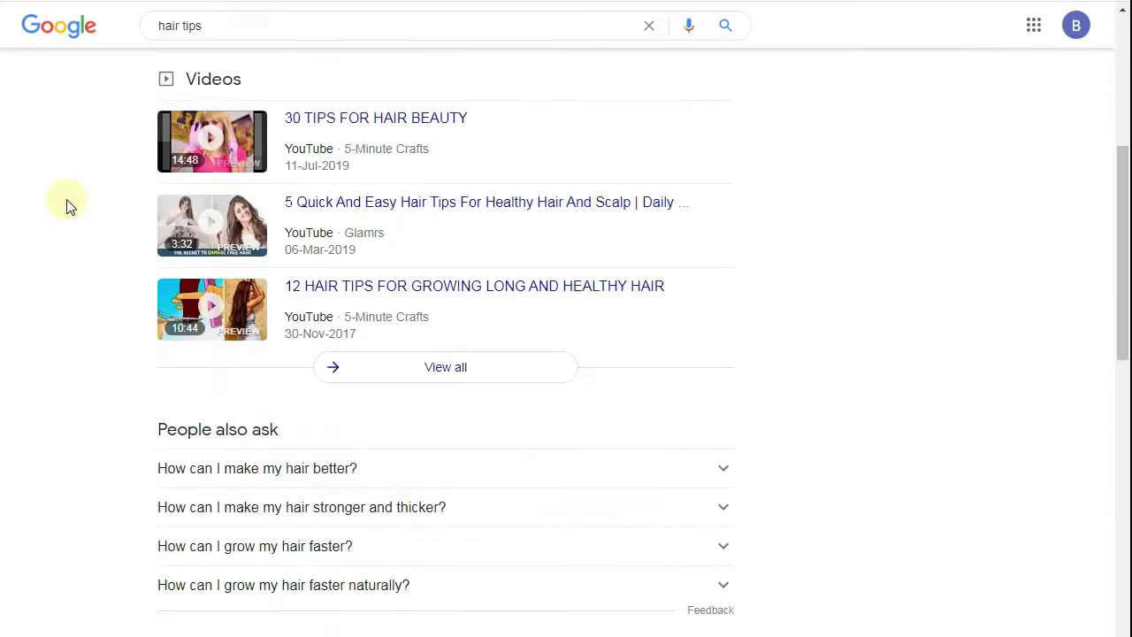
scroll(67, 203, "down", 5)
scroll(291, 165, "up", 1)
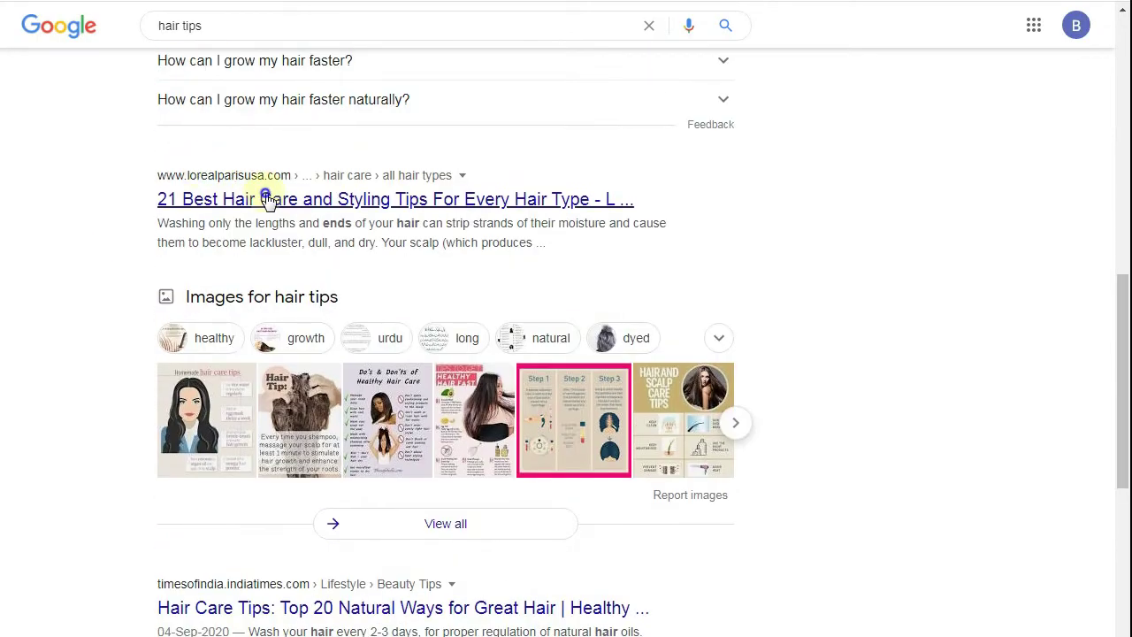
left_click(267, 199)
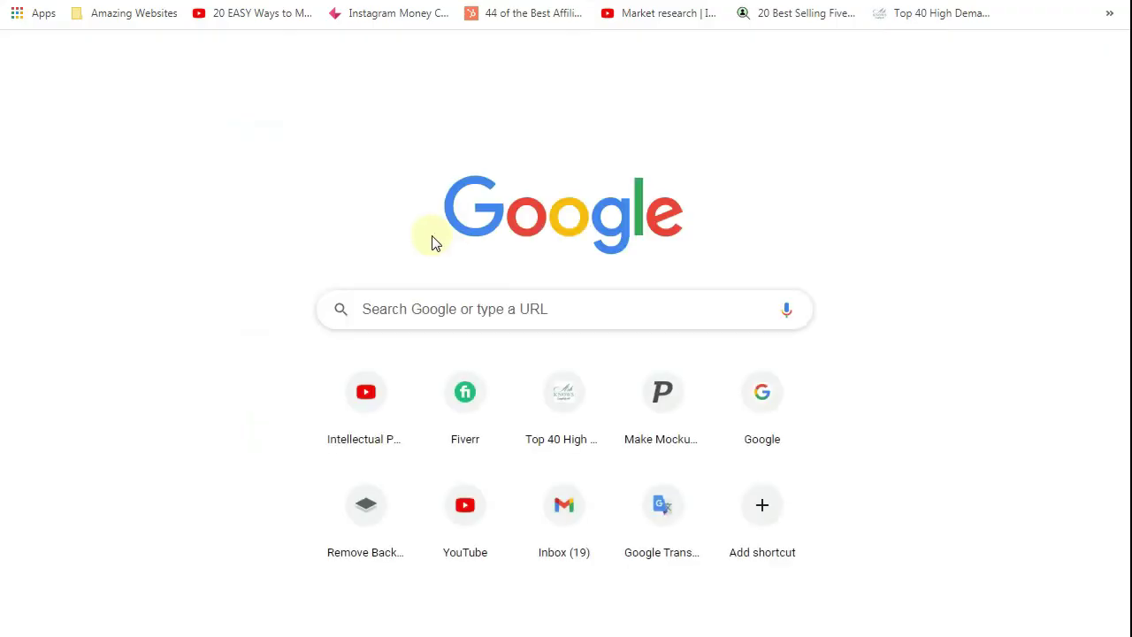
- Search Google for a plagiarism checker
type("plagiar")
key("Down")
key("Down")
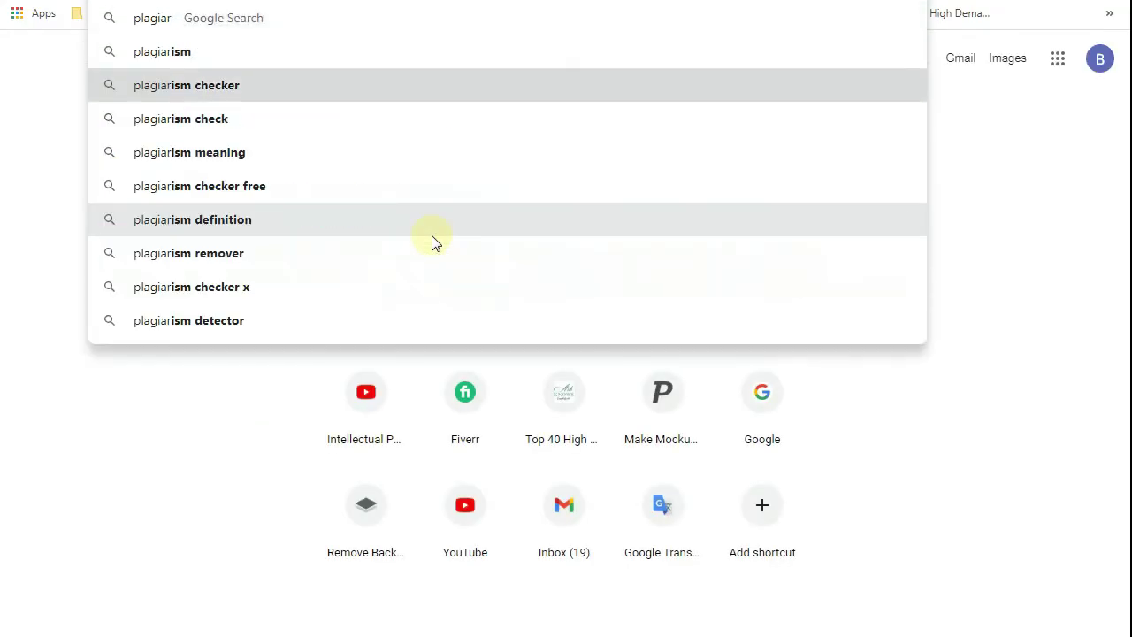
key("Return")
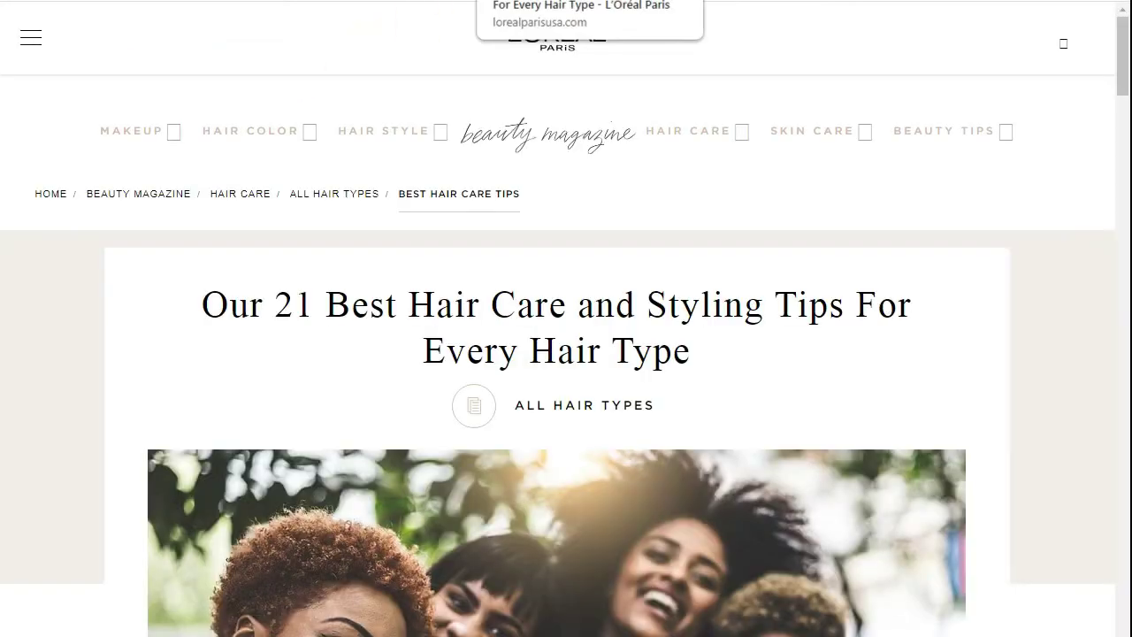
- Highlight the '21 Best Hair Care' part of the L'Oréal article title
scroll(61, 228, "down", 5)
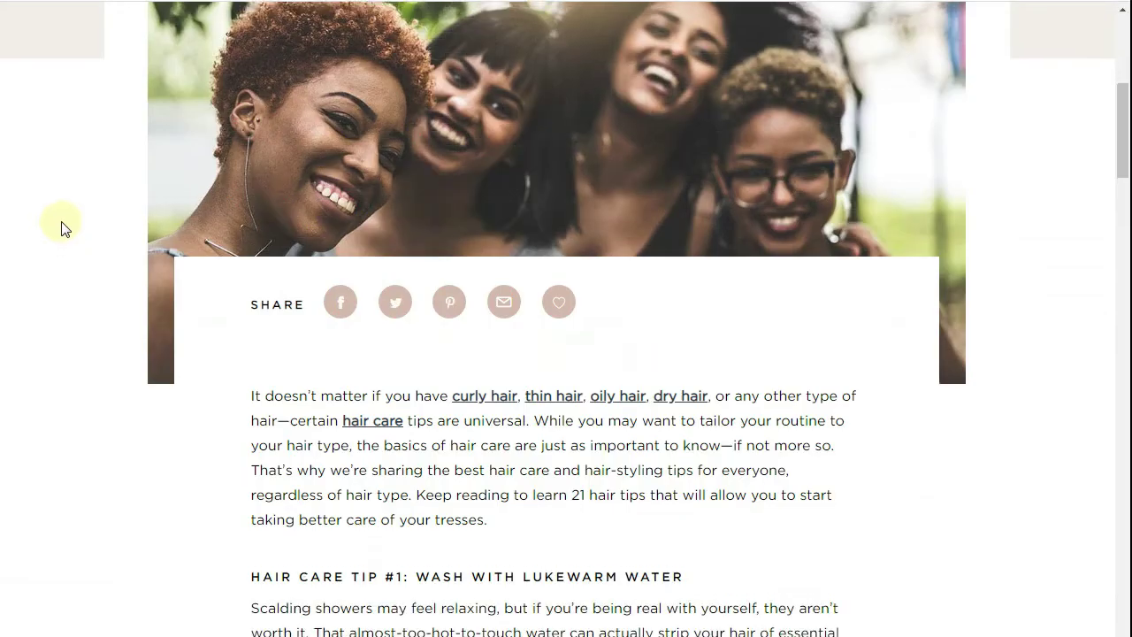
scroll(61, 229, "up", 6)
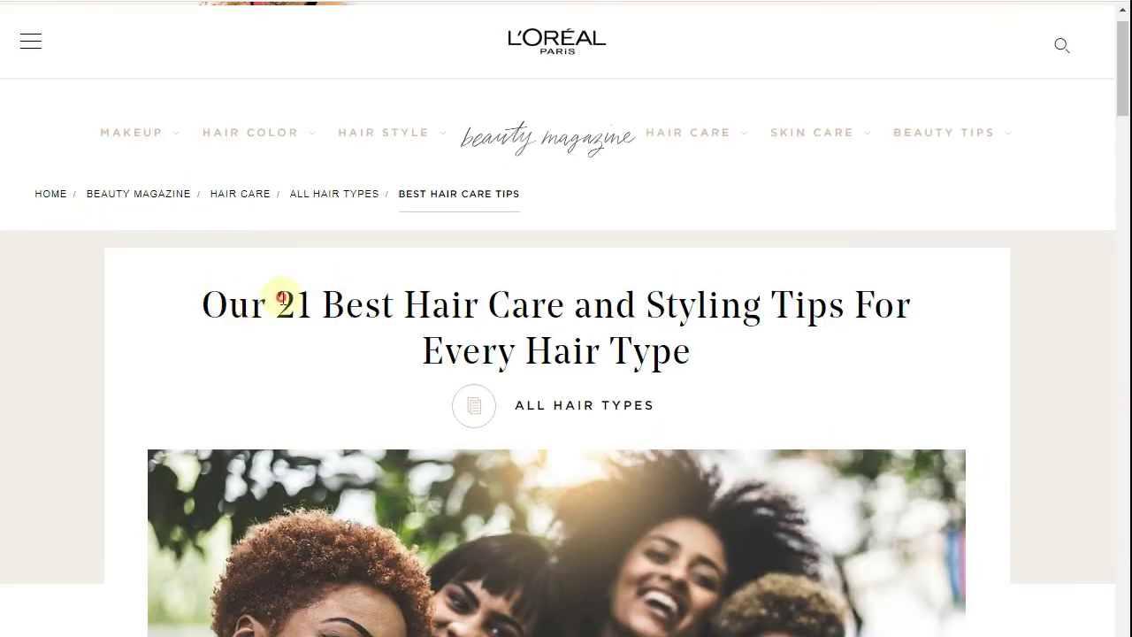
left_click_drag(281, 298, 554, 293)
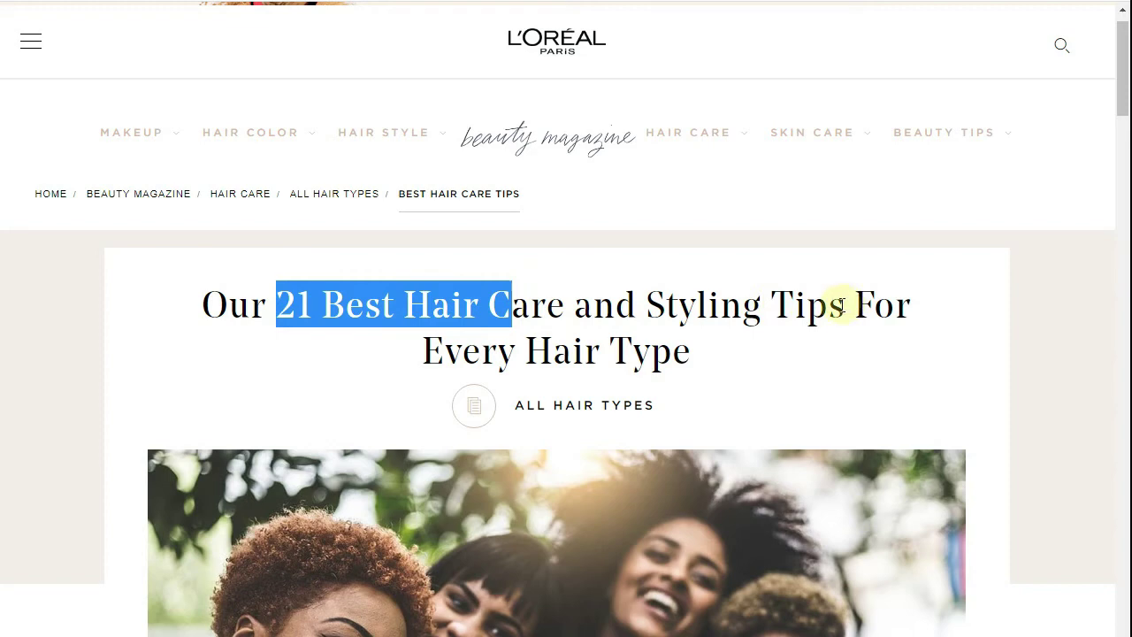
left_click(615, 310)
left_click_drag(277, 296, 825, 317)
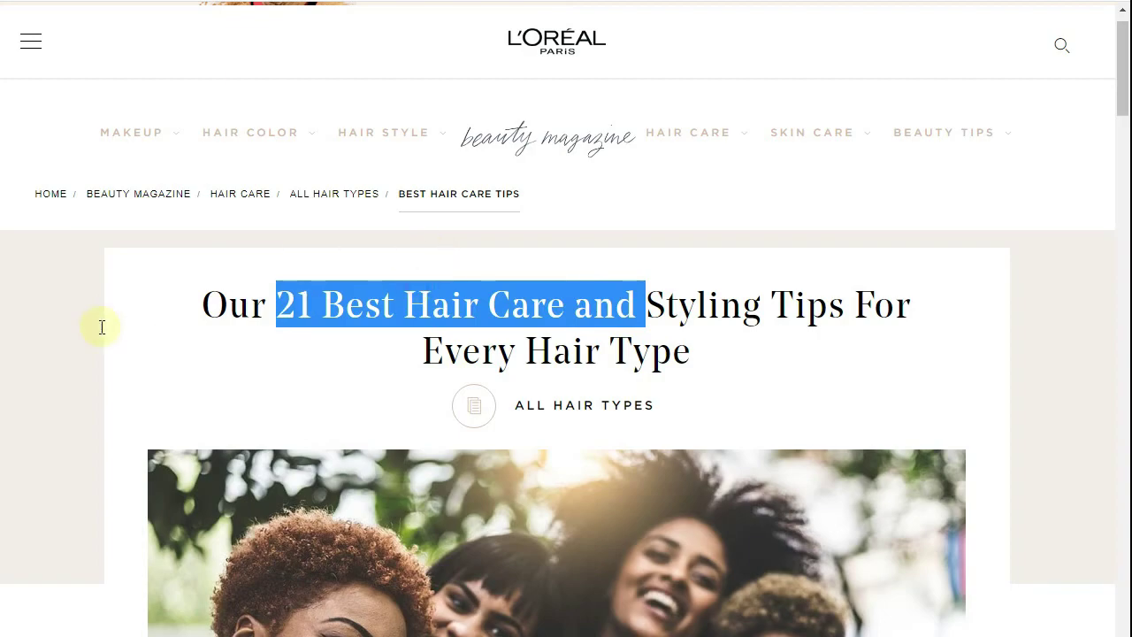
- Copy the Hair Care Tip #1 heading and its lukewarm-water paragraph
scroll(101, 324, "down", 5)
scroll(101, 328, "down", 6)
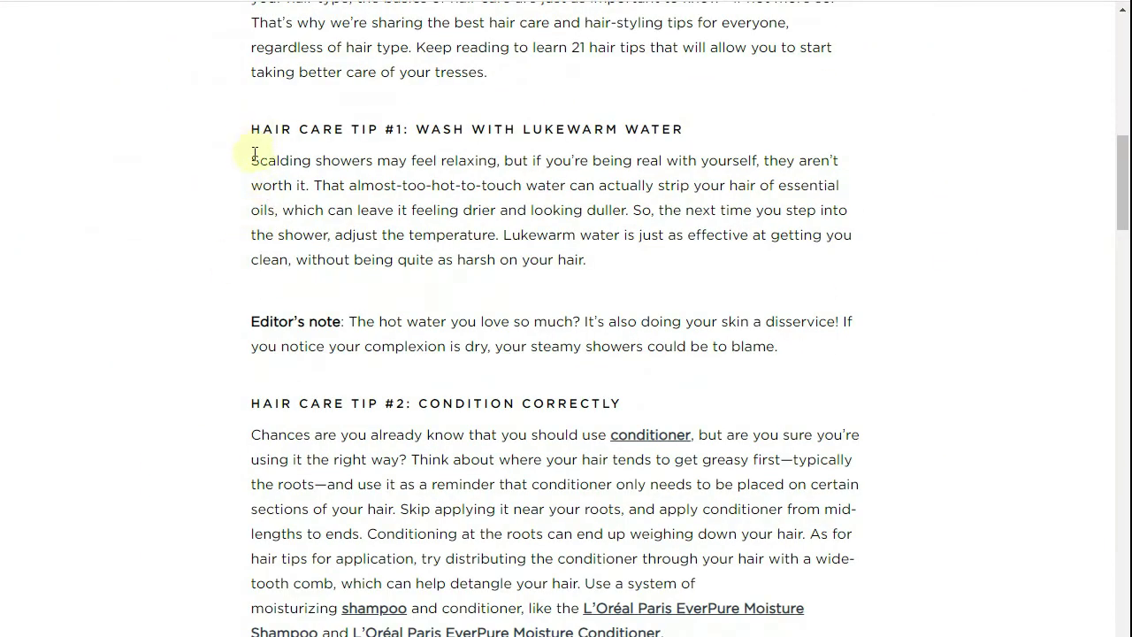
left_click_drag(255, 154, 710, 236)
left_click_drag(601, 264, 537, 235)
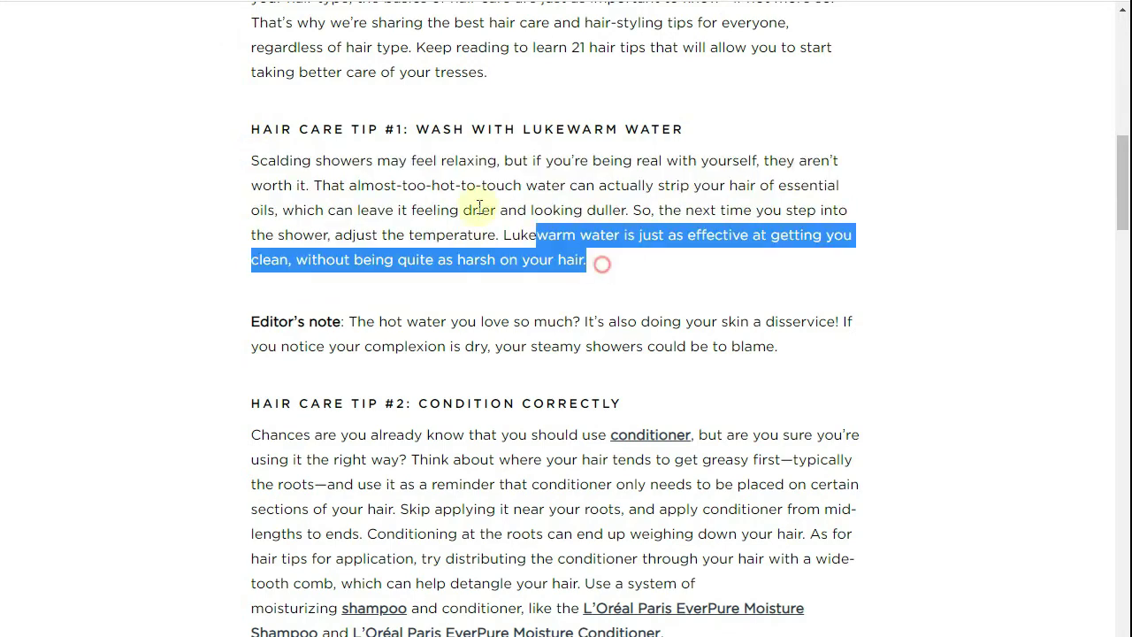
left_click_drag(479, 206, 386, 129)
right_click(387, 129)
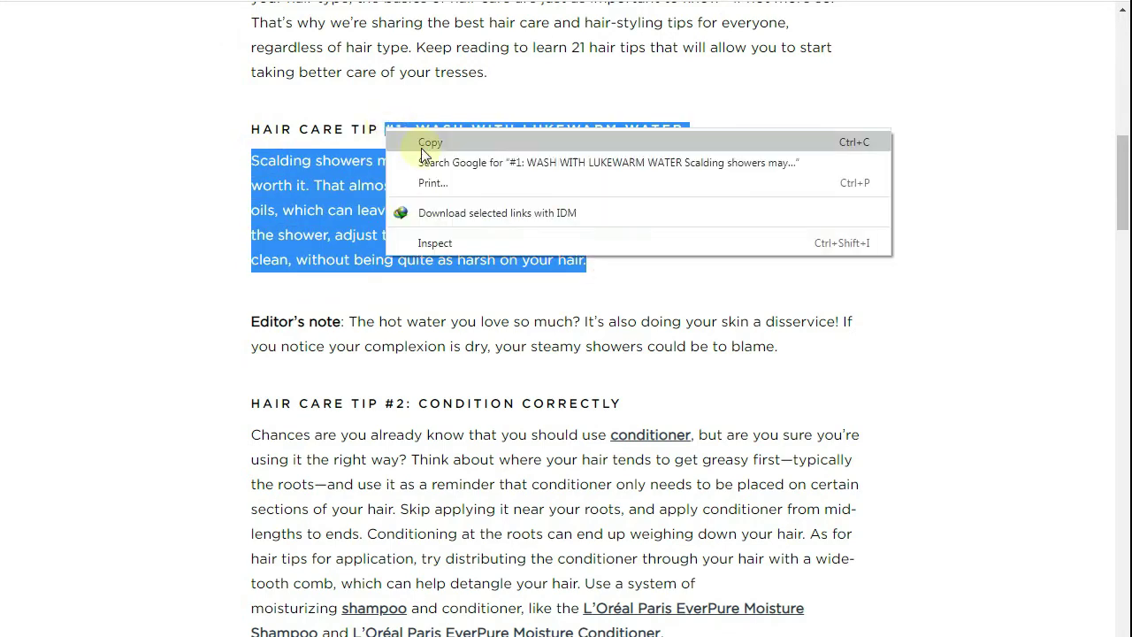
left_click(422, 146)
key("alt+Tab")
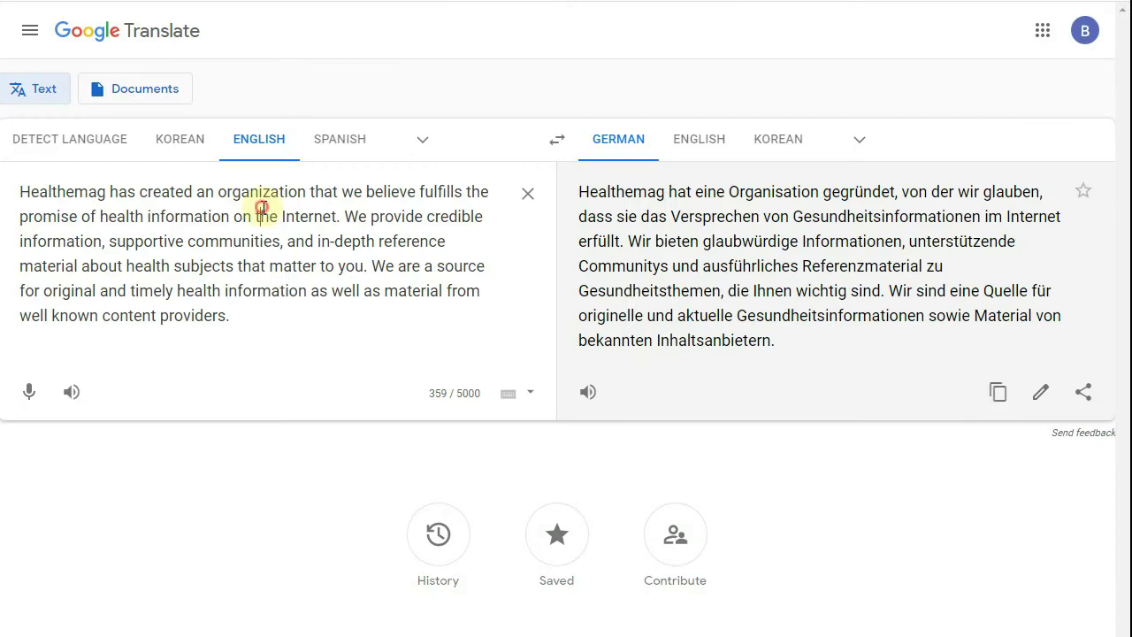
- Swap the old HealtheMag source text for the copied lukewarm-water tip to get German
right_click(81, 216)
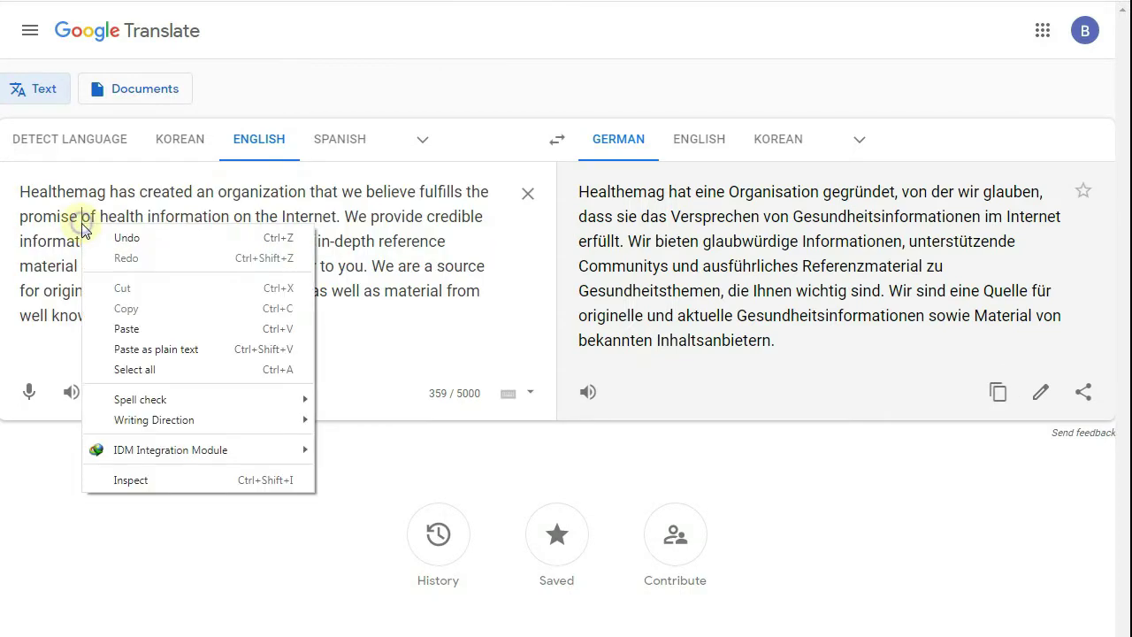
left_click(354, 348)
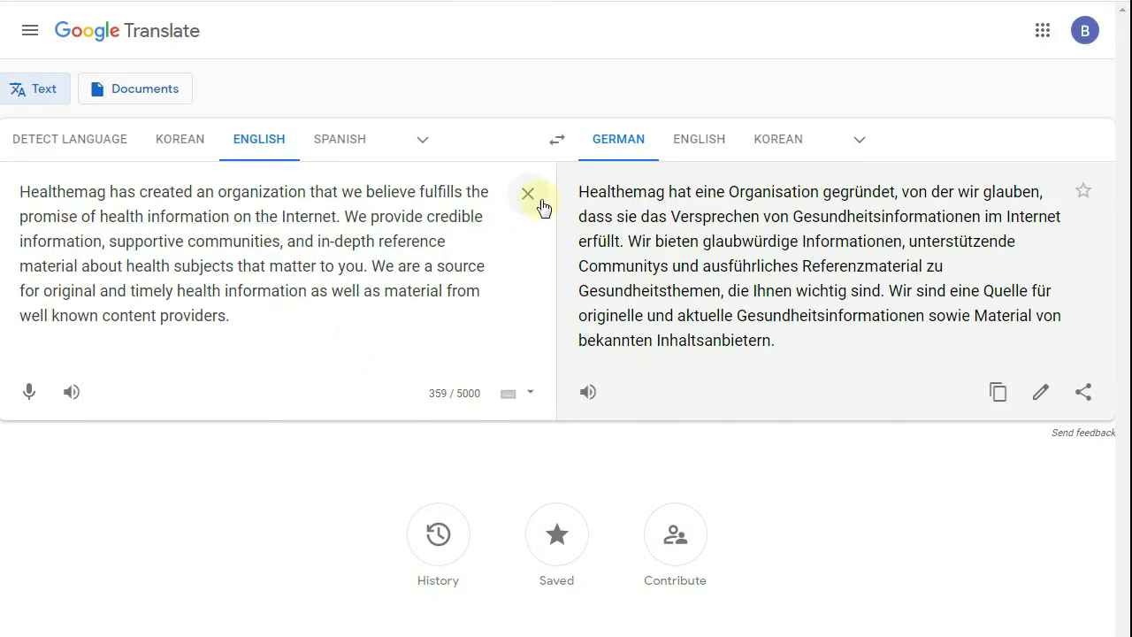
left_click(528, 192)
right_click(192, 210)
left_click(235, 306)
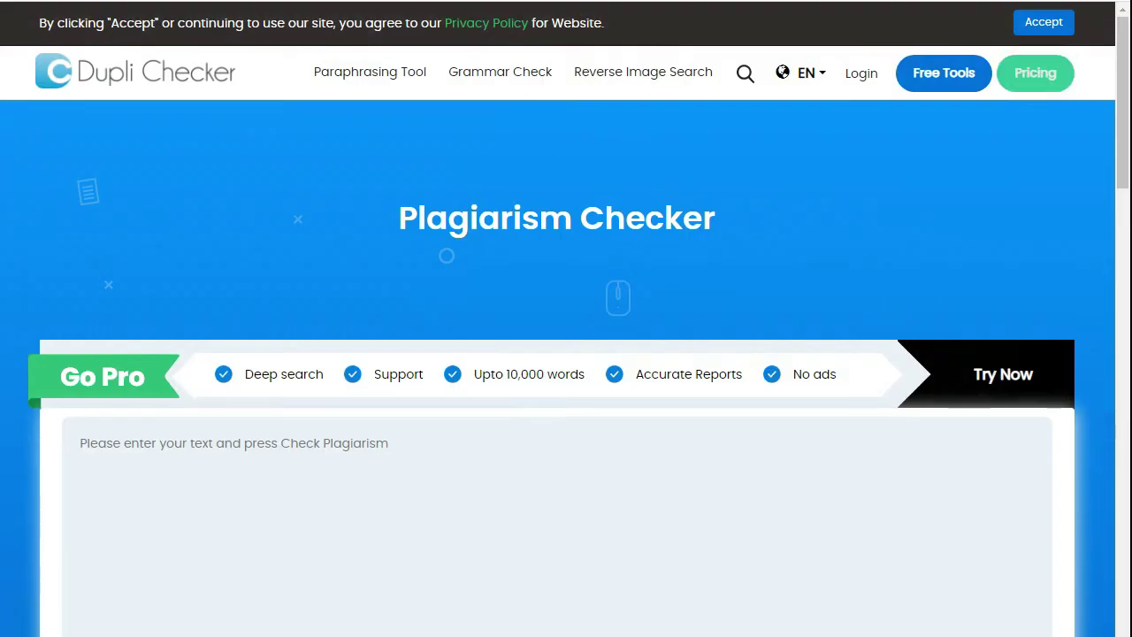
- Scan the pasted lukewarm-water tip in Dupli Checker, which scores 75% plagiarism, 25% unique
right_click(413, 445)
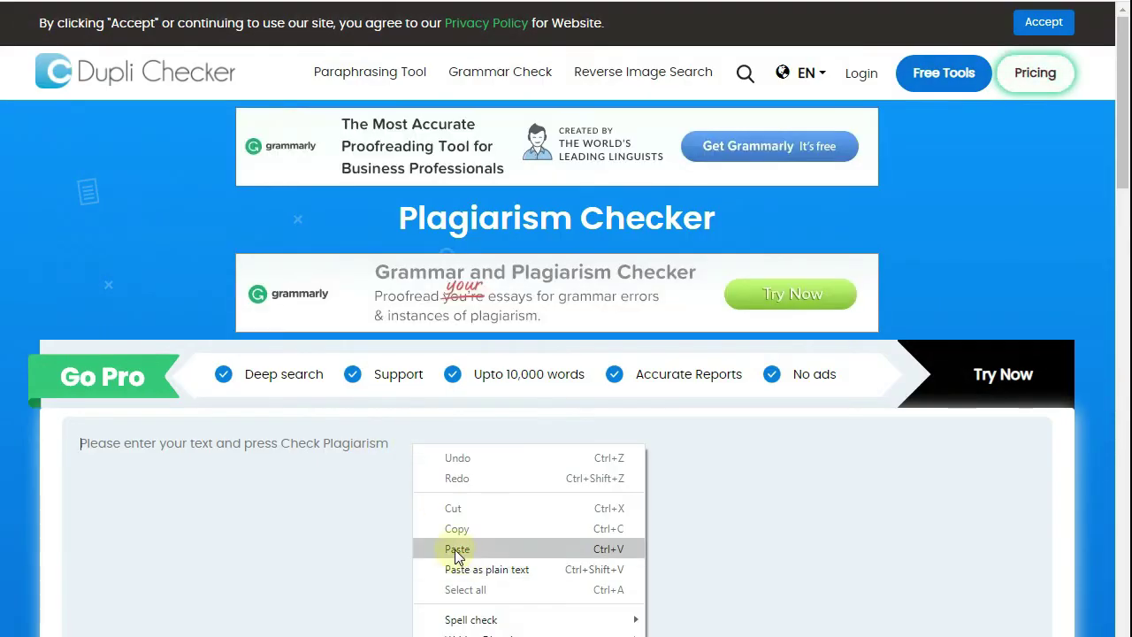
left_click(458, 549)
scroll(698, 495, "down", 3)
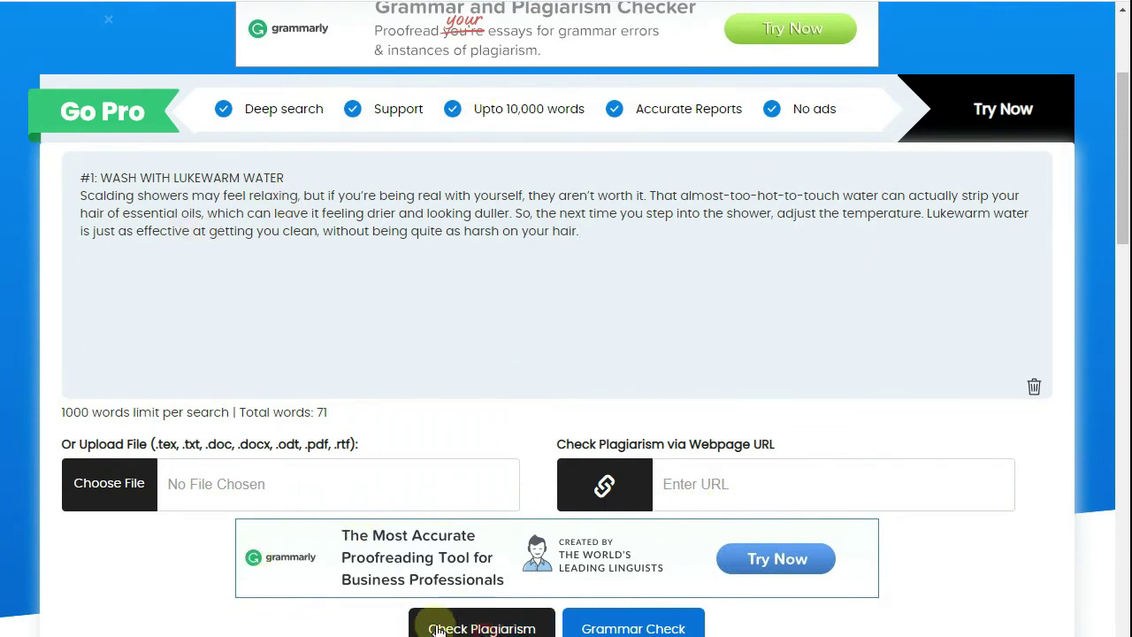
key("F5")
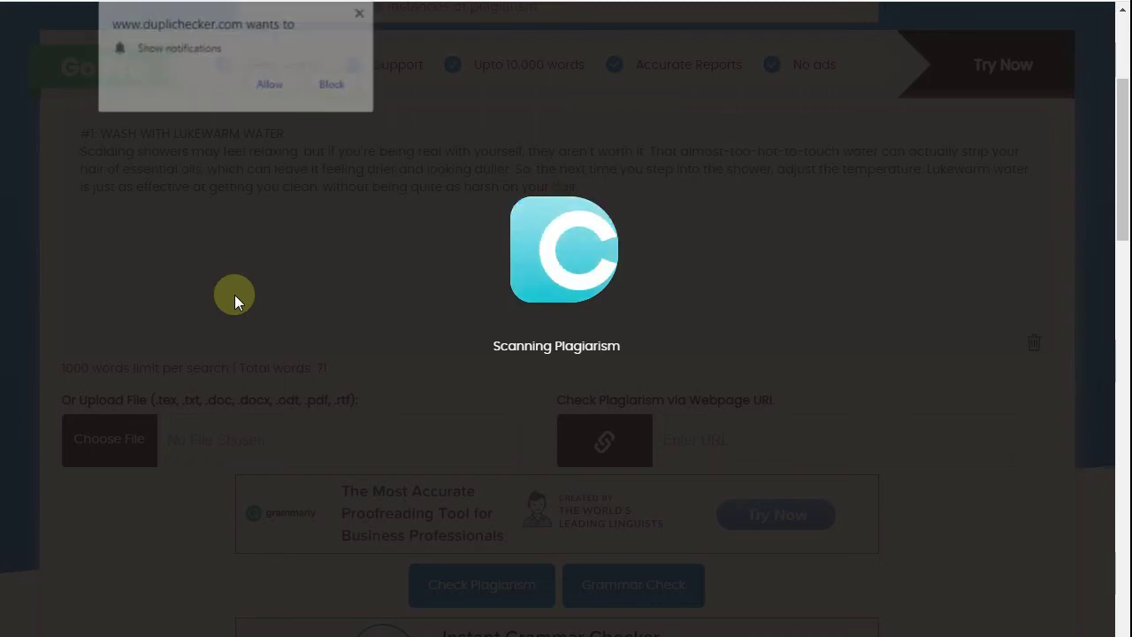
left_click(322, 85)
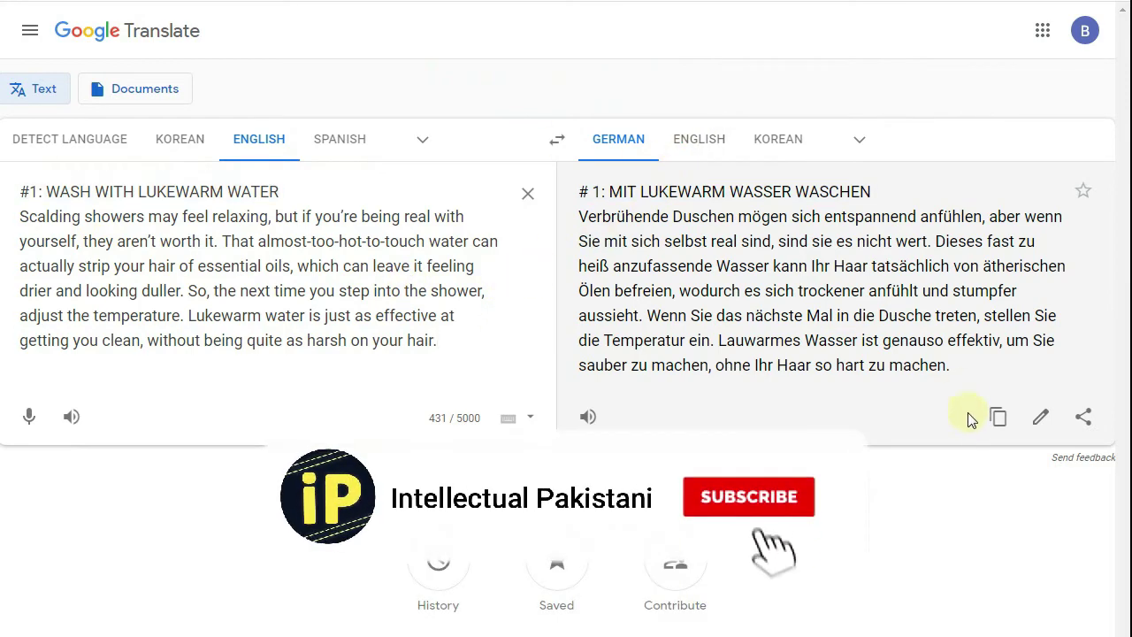
- Back-translate the German tip into English and copy the reworded English result
left_click(997, 417)
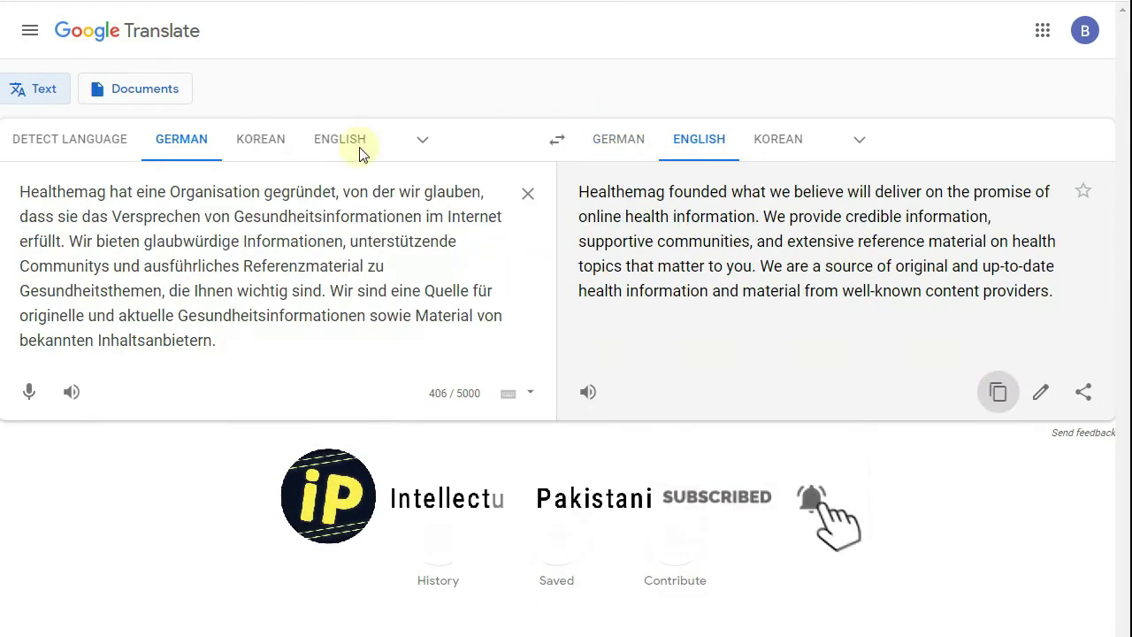
left_click_drag(245, 346, 10, 189)
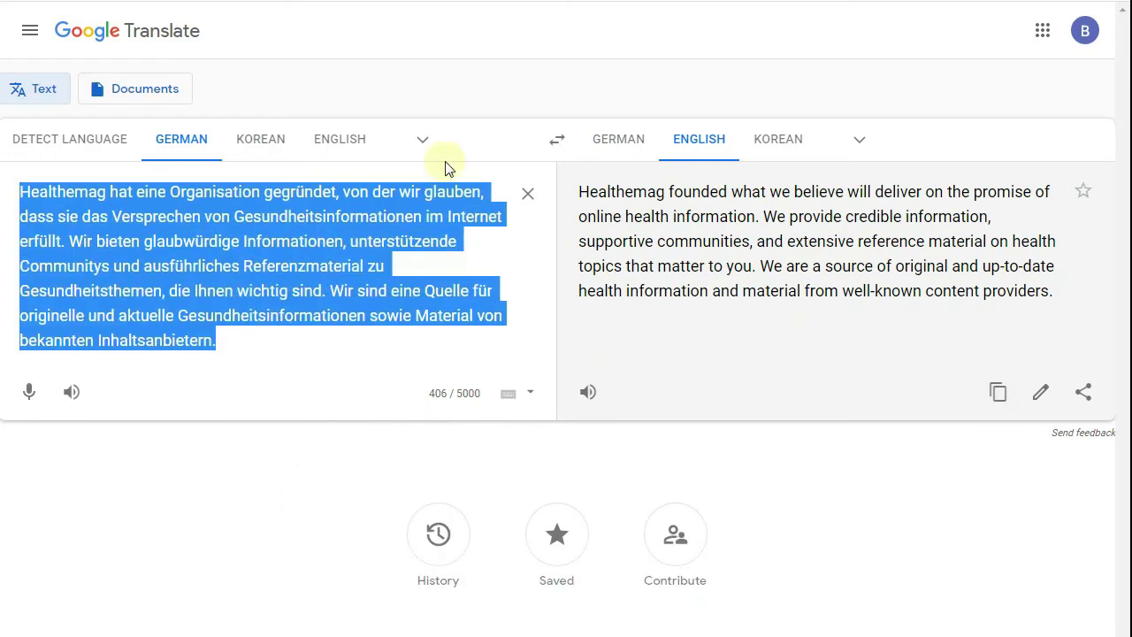
left_click(528, 192)
right_click(236, 189)
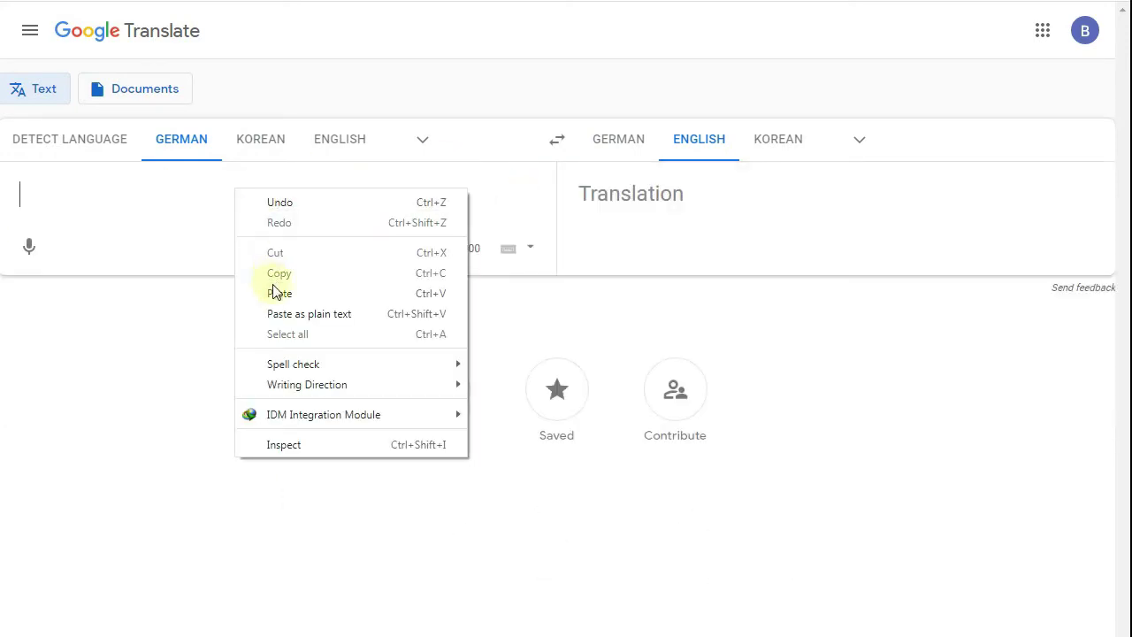
left_click(276, 293)
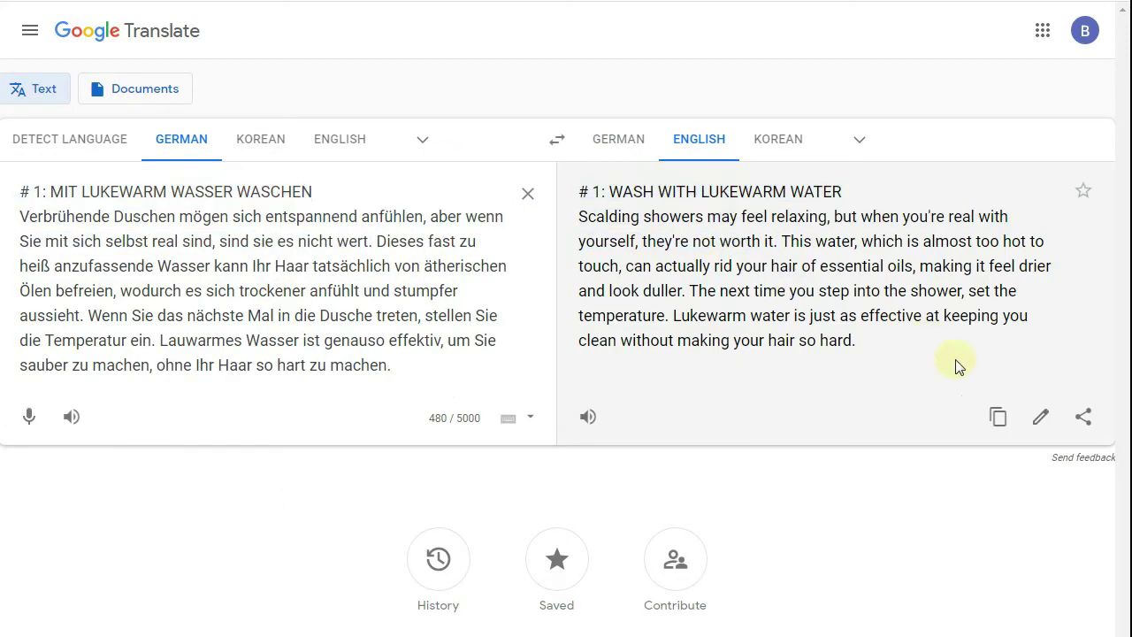
left_click(997, 416)
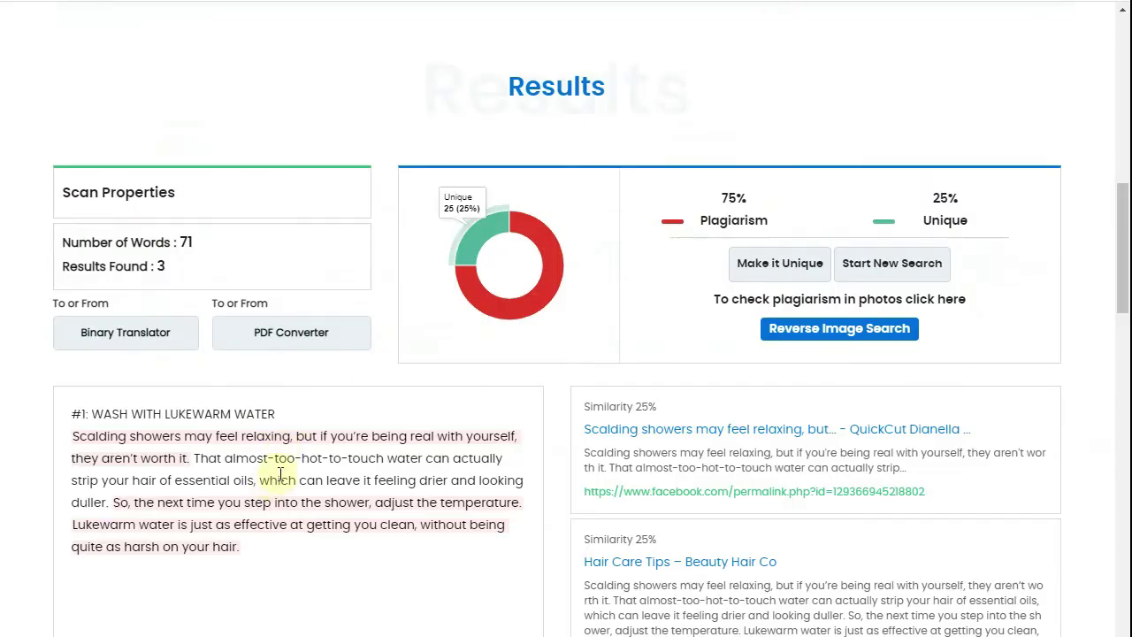
scroll(279, 475, "up", 8)
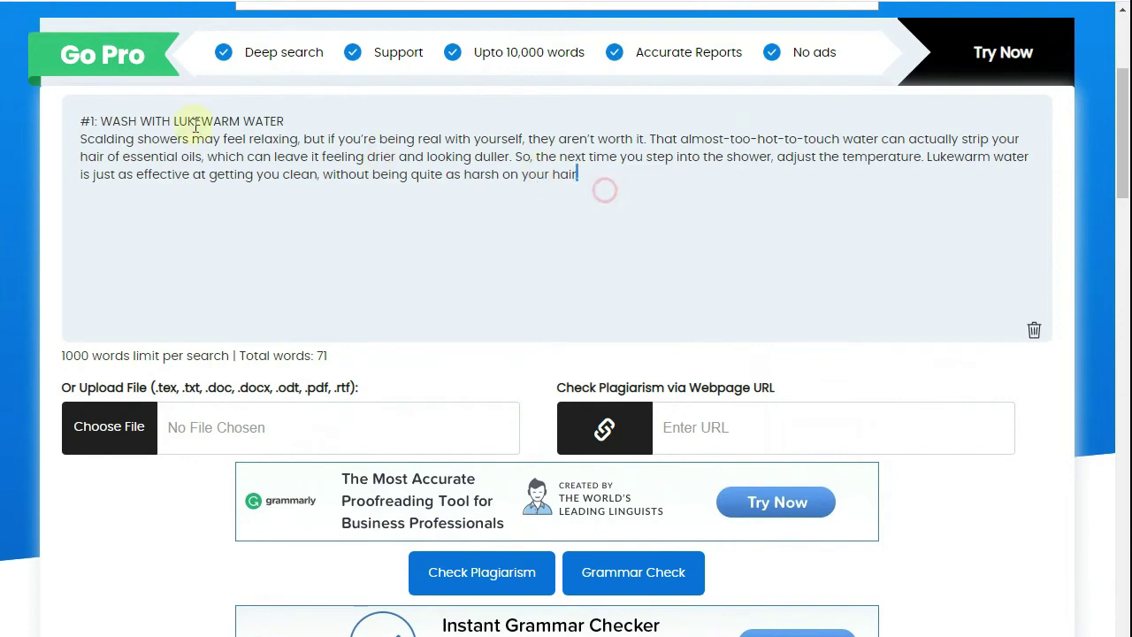
- Replace the Dupli Checker text with the reworded tip and run the plagiarism check
left_click_drag(196, 126, 61, 109)
right_click(179, 127)
left_click(183, 175)
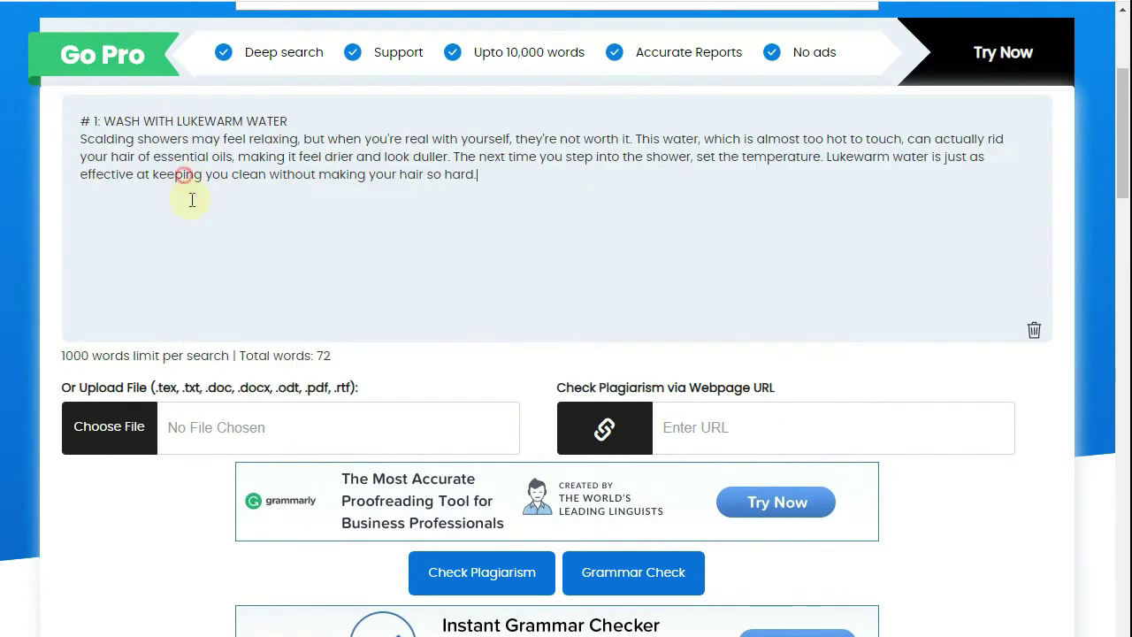
left_click(518, 584)
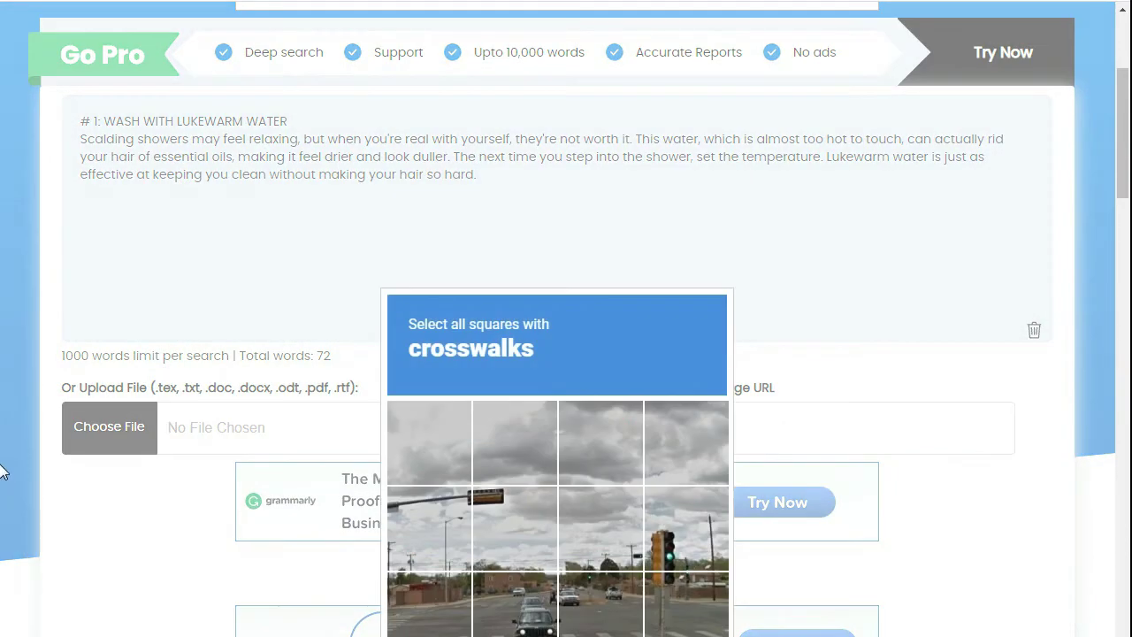
- Solve the crosswalk reCAPTCHA and view the 0% plagiarism, 100% unique result
left_click(415, 607)
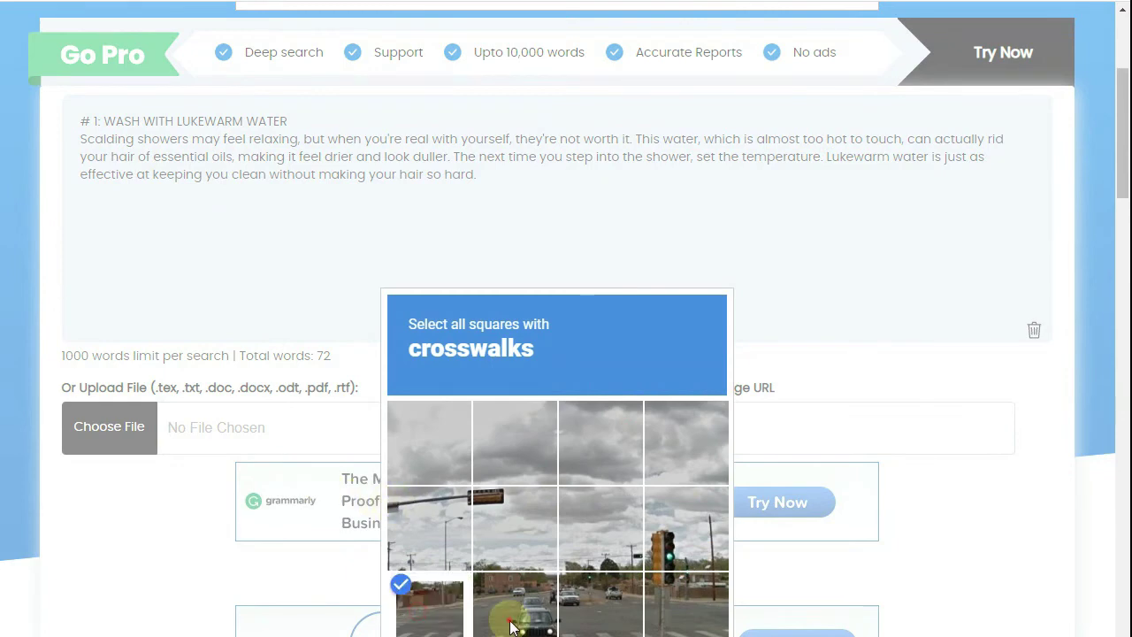
left_click(510, 622)
left_click(607, 620)
left_click(634, 622)
left_click(669, 624)
left_click(608, 629)
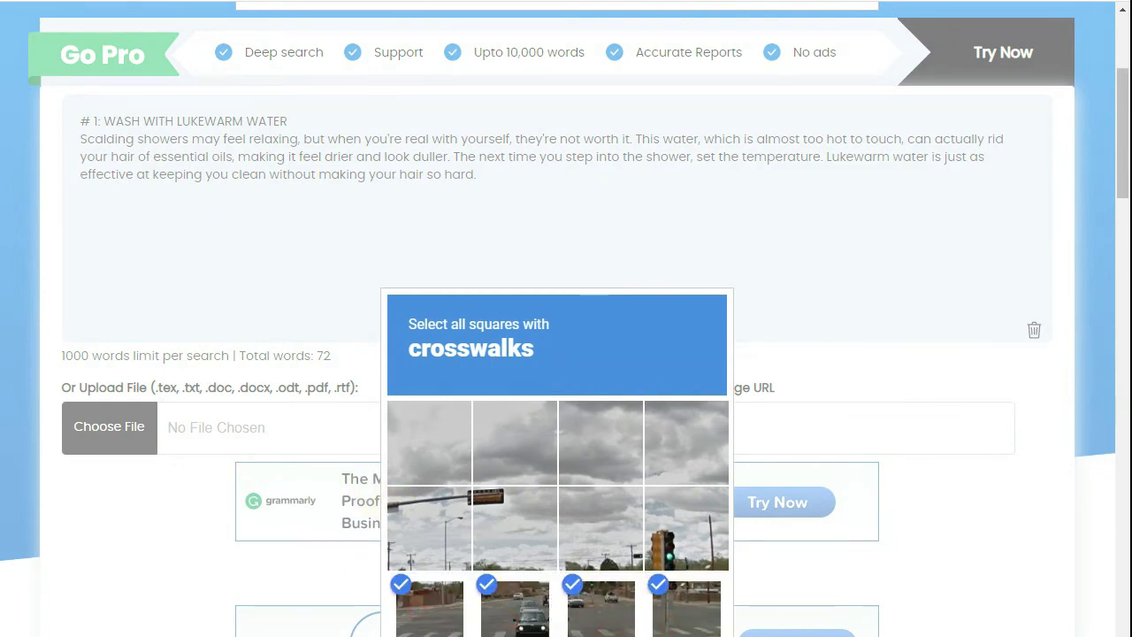
left_click(13, 435)
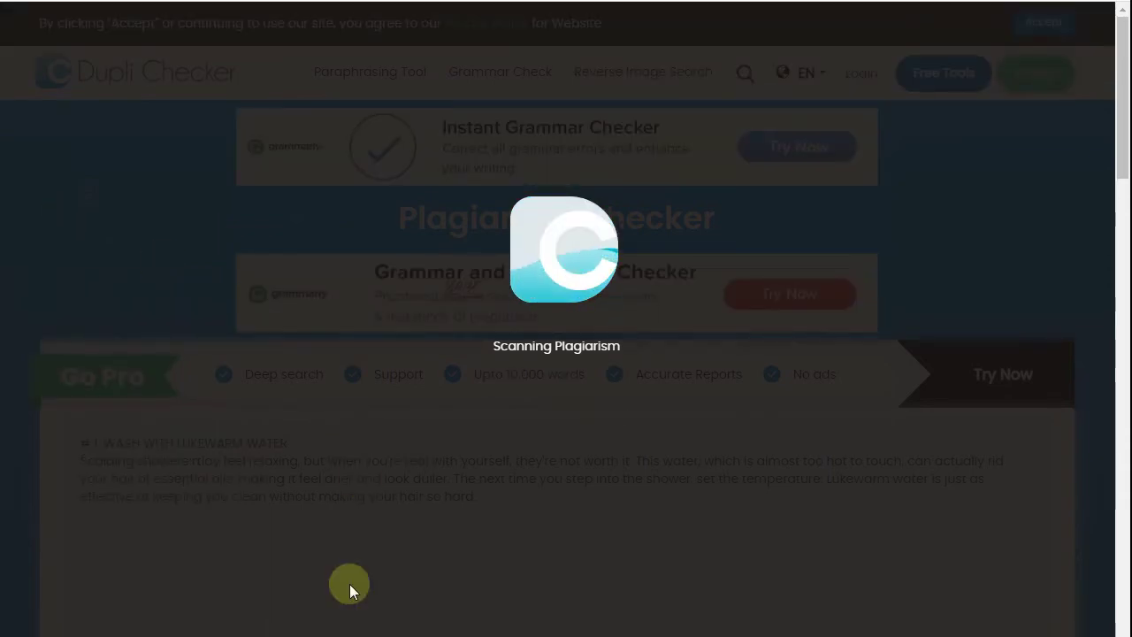
left_click(354, 635)
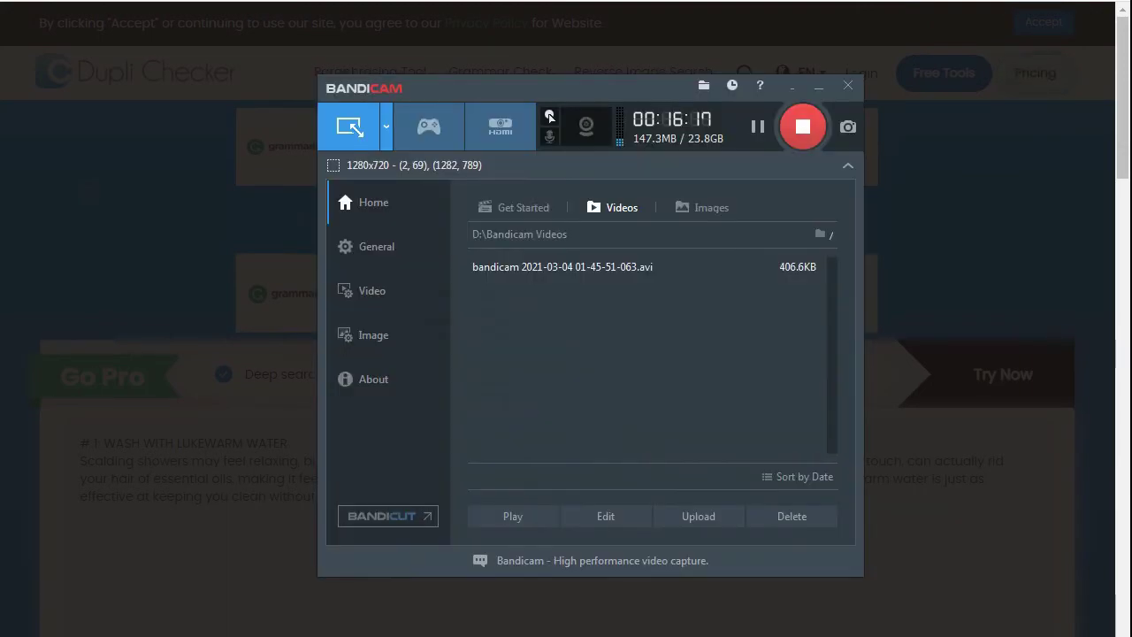
left_click(354, 635)
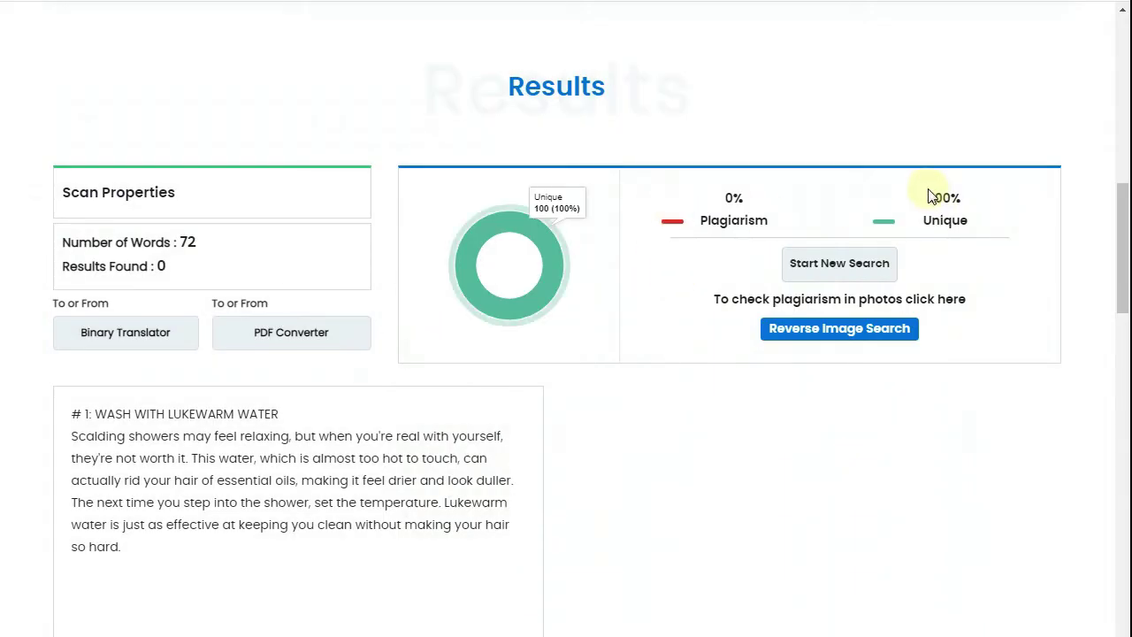
left_click_drag(368, 332, 490, 364)
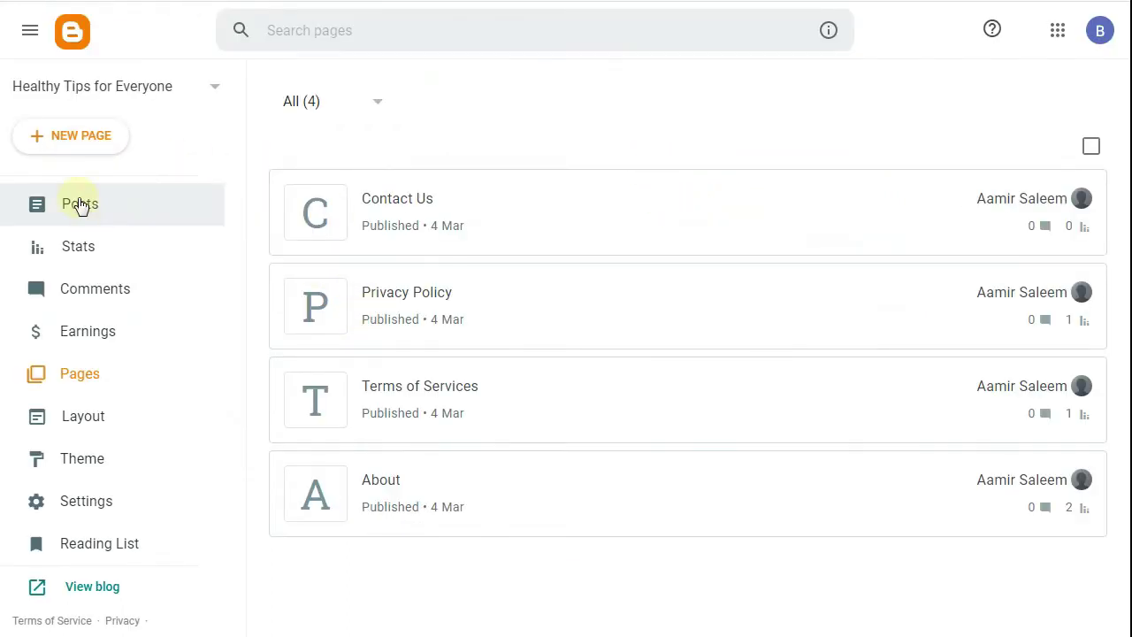
- Create post 'Top 10 Best Hair Tips Ideas for Women' and paste the reworded lukewarm-water tip as its body
left_click(78, 204)
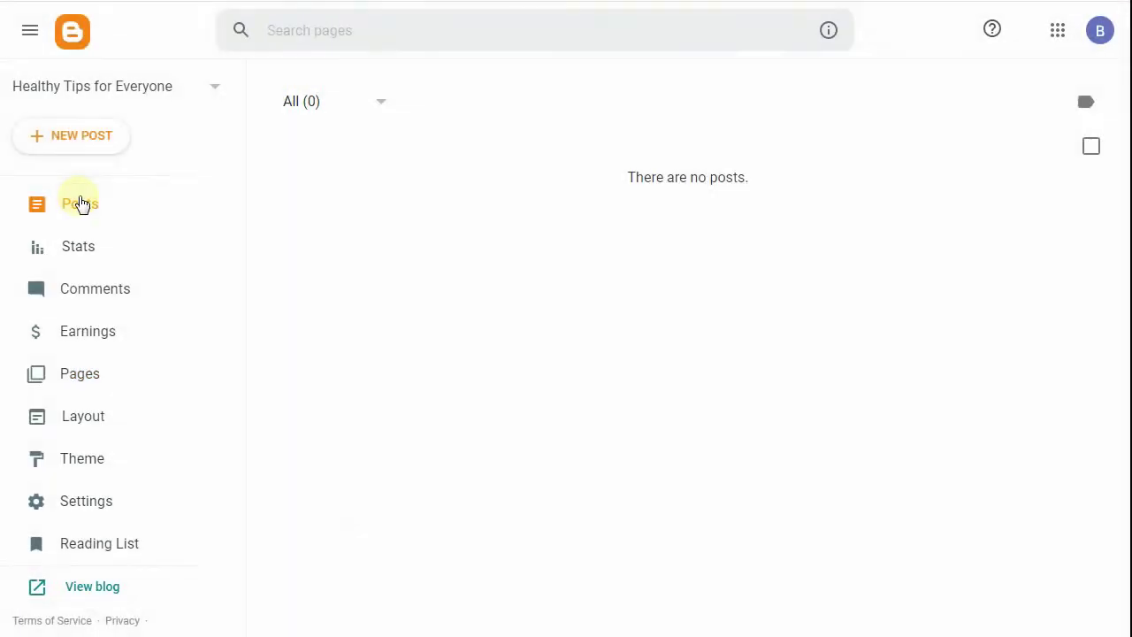
left_click(83, 134)
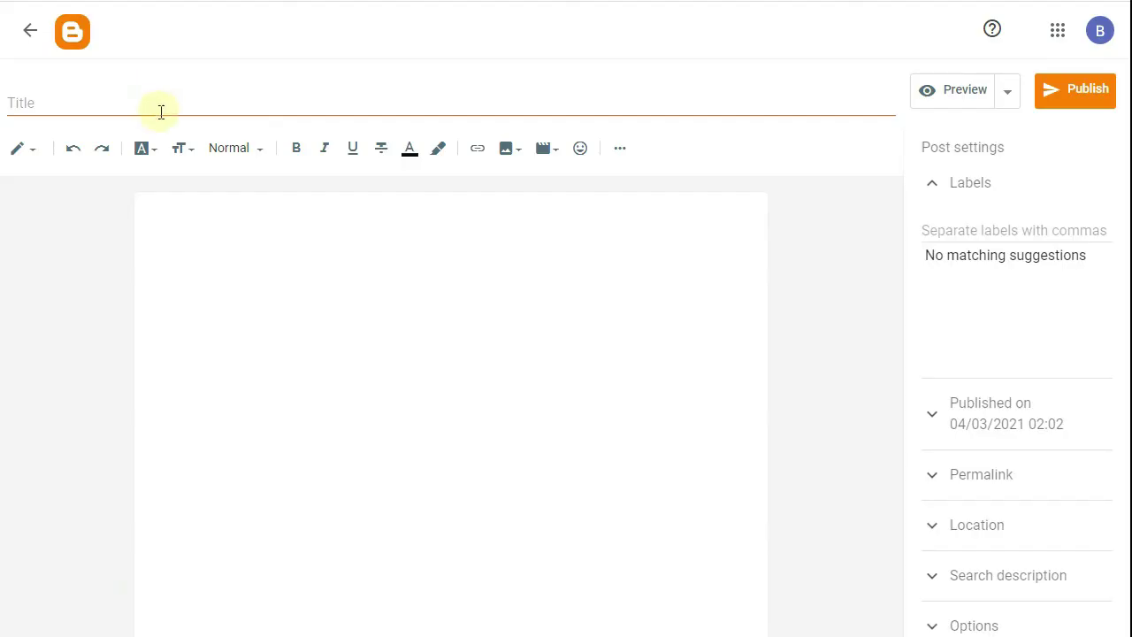
left_click(161, 112)
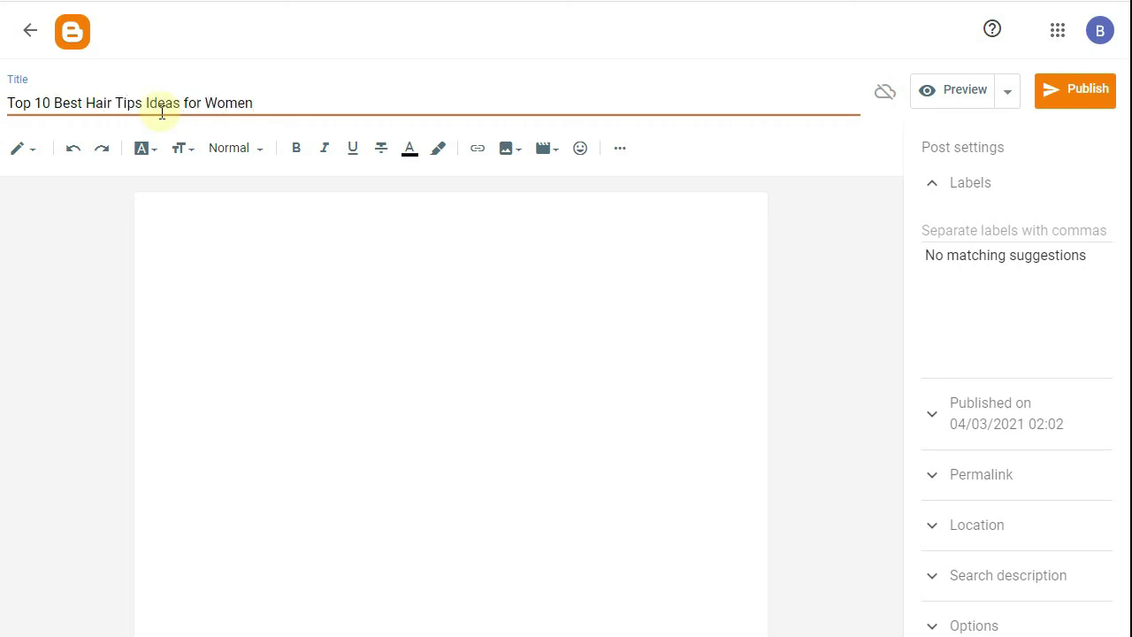
right_click(172, 231)
left_click(220, 339)
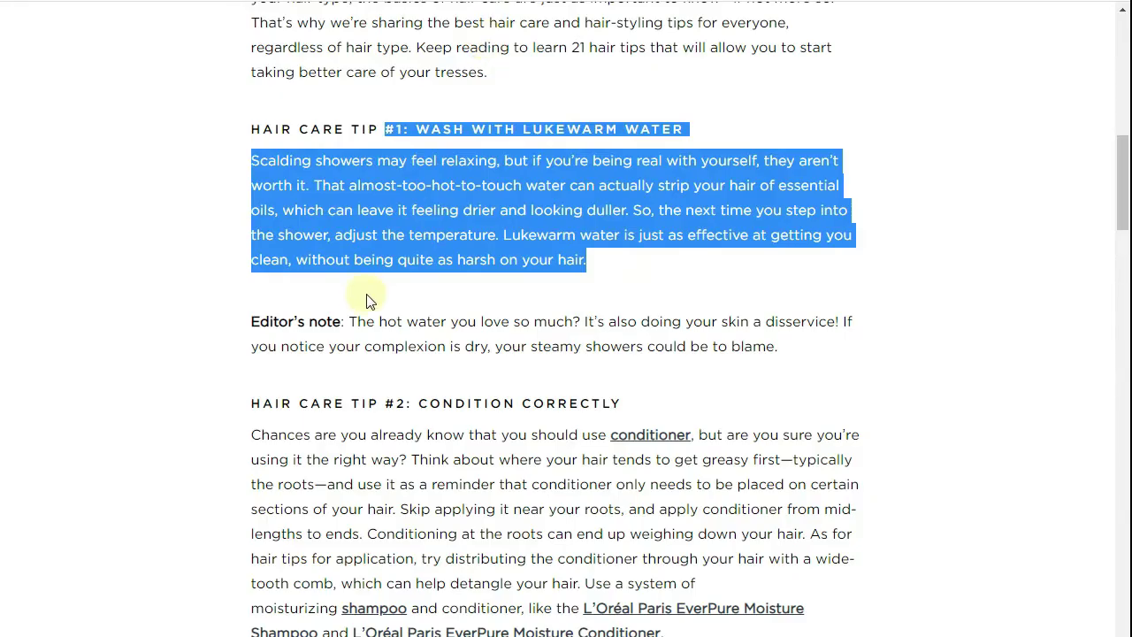
scroll(434, 283, "down", 7)
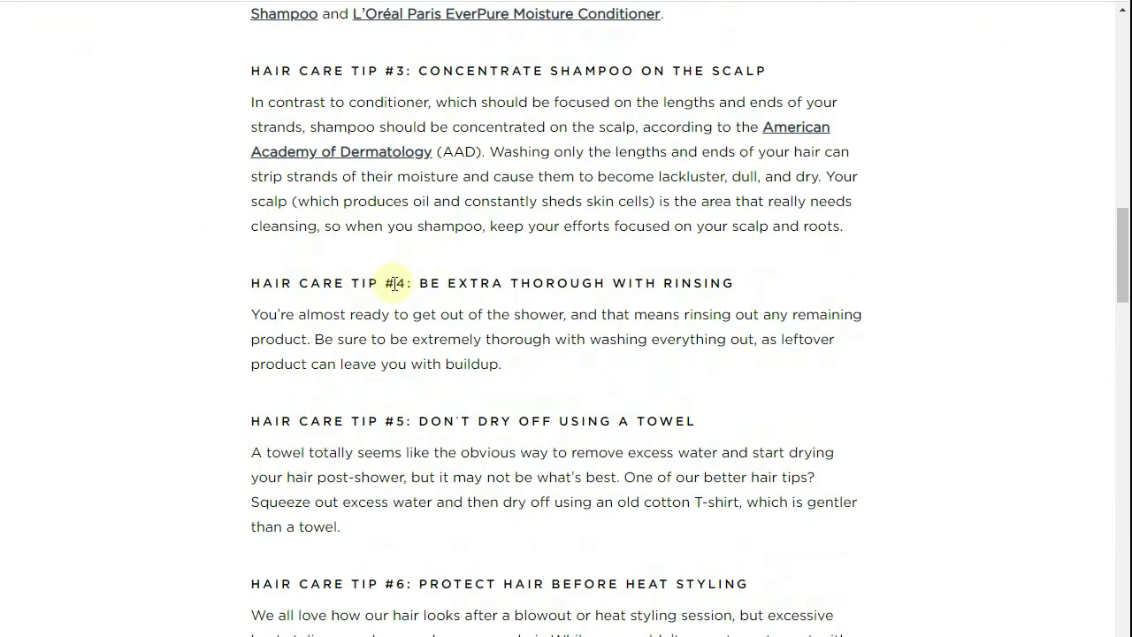
- Select the L'Oréal Hair Care Tip #4 heading and its extra-thorough rinsing paragraph
left_click_drag(390, 284, 534, 374)
key("ctrl+c")
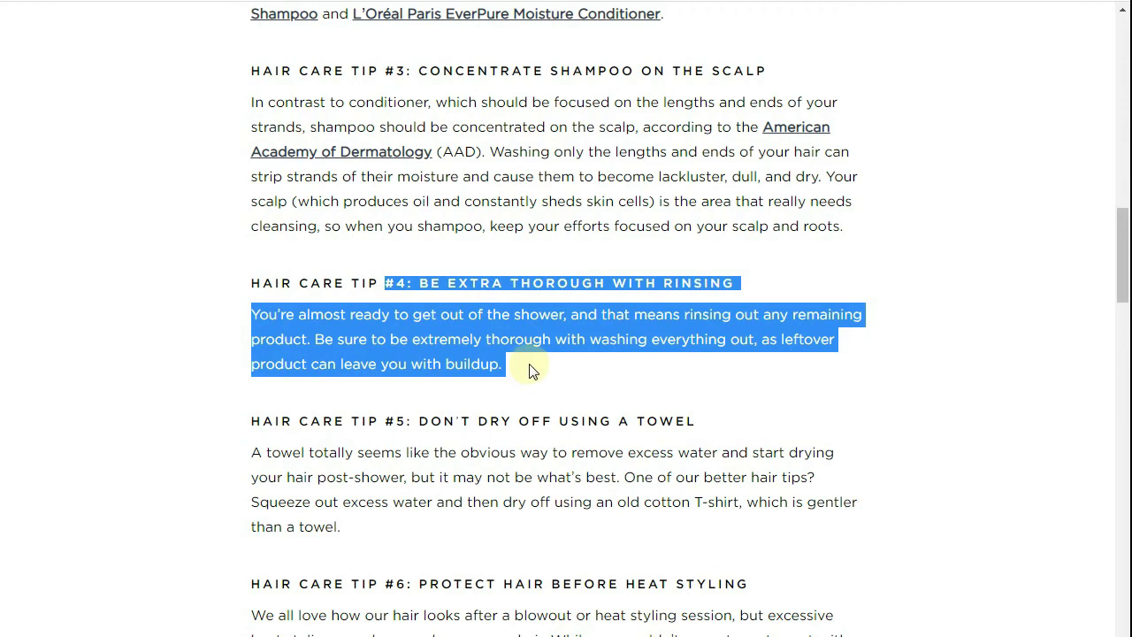
scroll(531, 370, "down", 3)
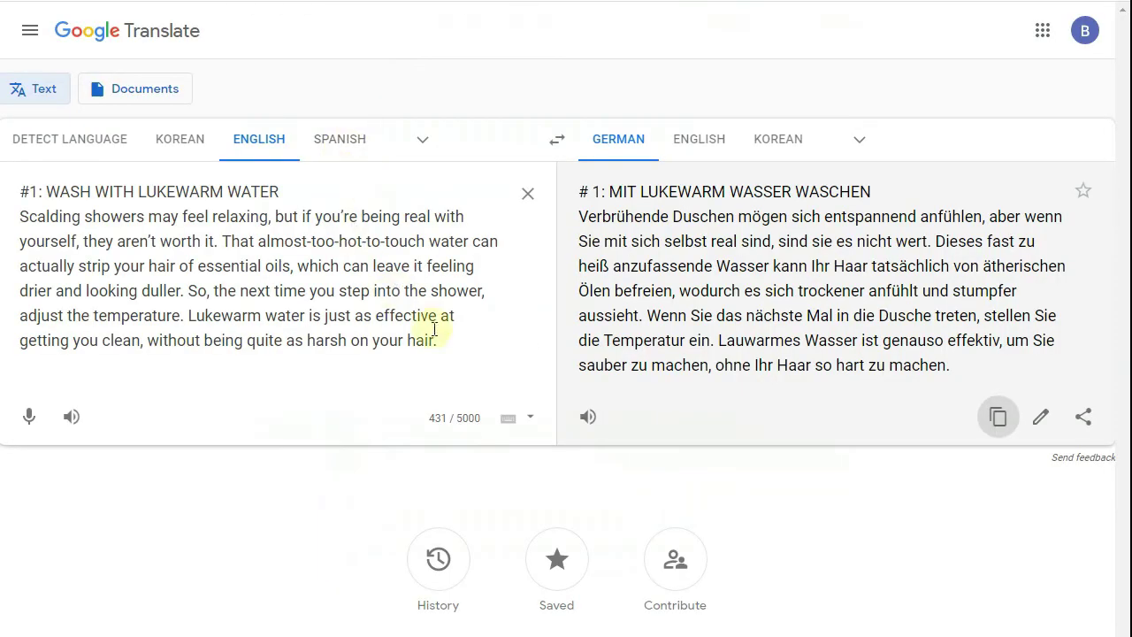
- Replace the Google Translate source text with the rinsing tip, renumbered from #4 to #2
left_click(445, 341)
left_click_drag(439, 342, 22, 189)
right_click(62, 211)
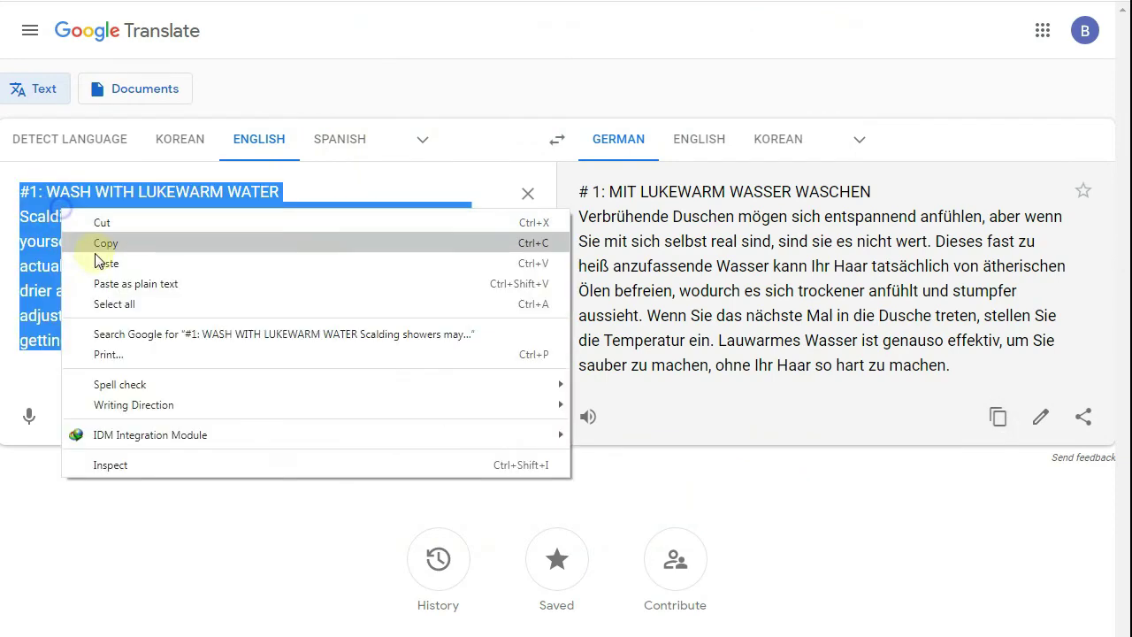
left_click(99, 265)
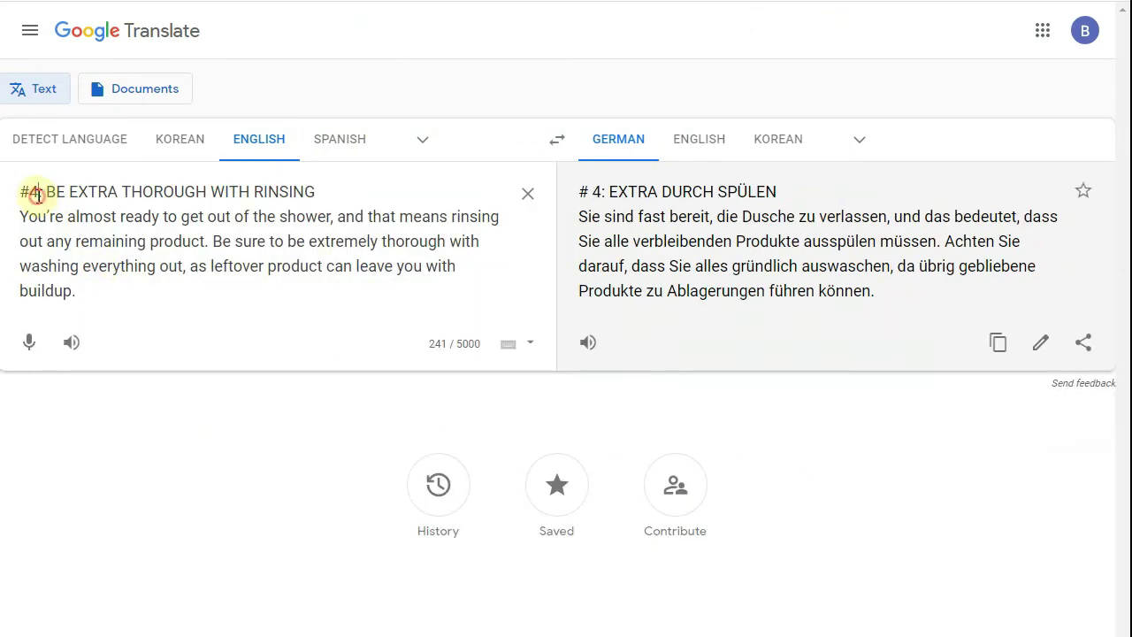
left_click(39, 193)
key("BackSpace")
type("2")
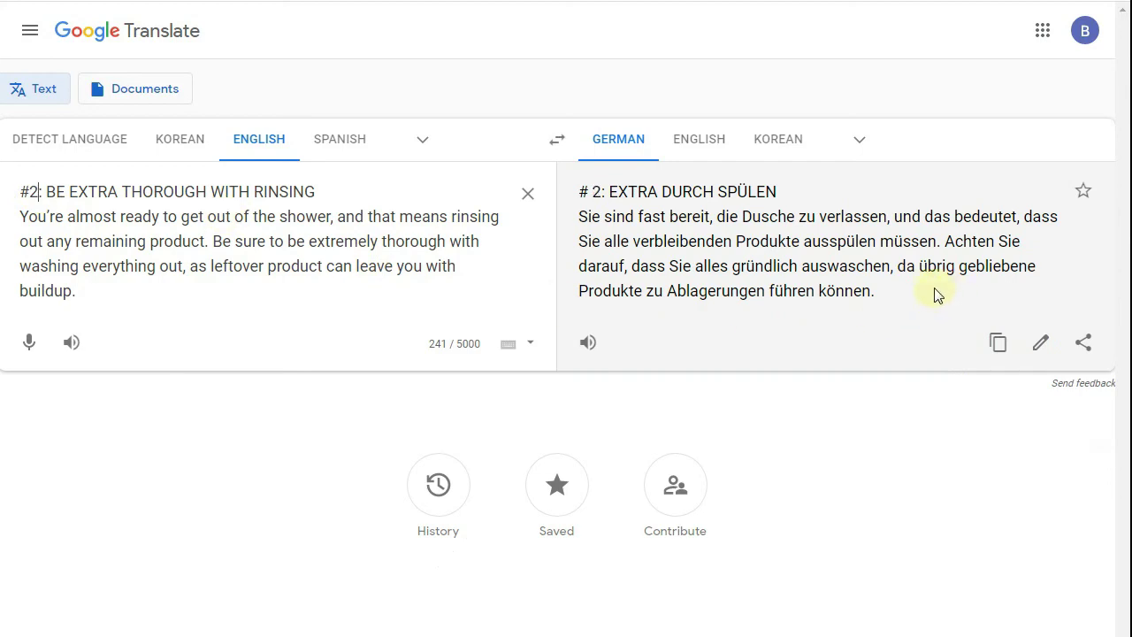
- Translate the German output back and copy the reworded English 'EXTRA BY FLUSHING' tip
left_click(998, 345)
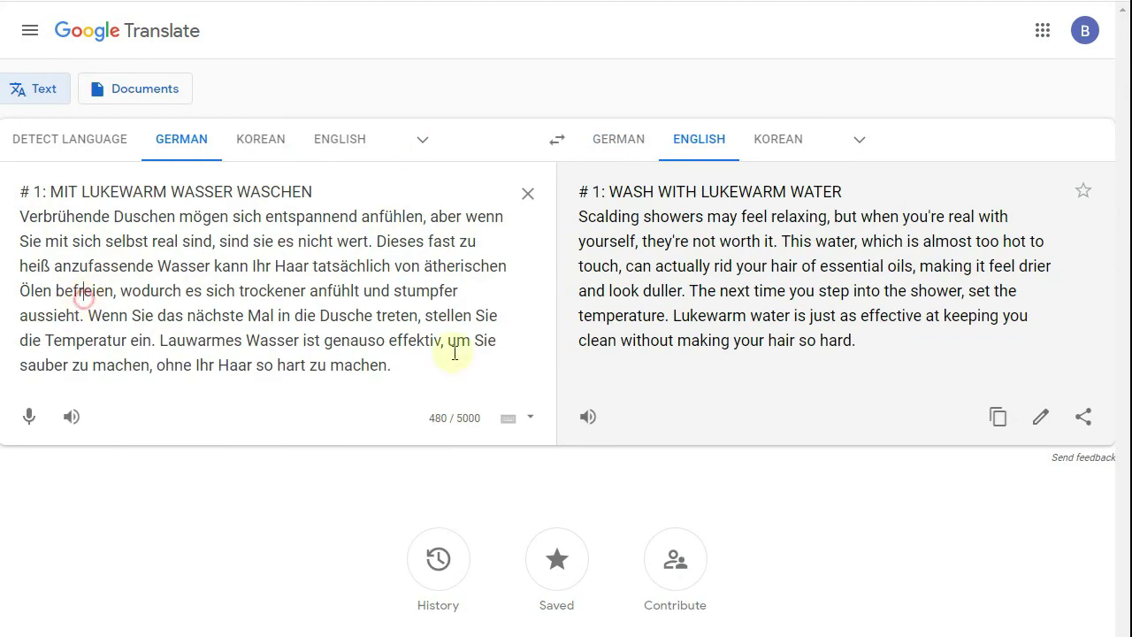
left_click(537, 197)
right_click(256, 241)
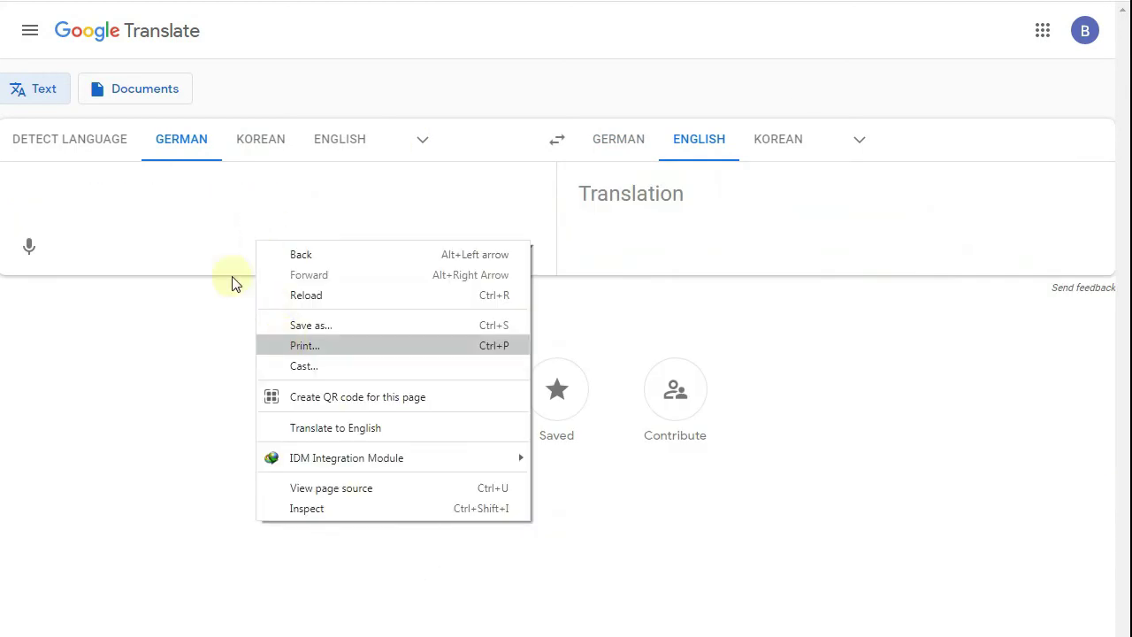
right_click(243, 208)
left_click(266, 323)
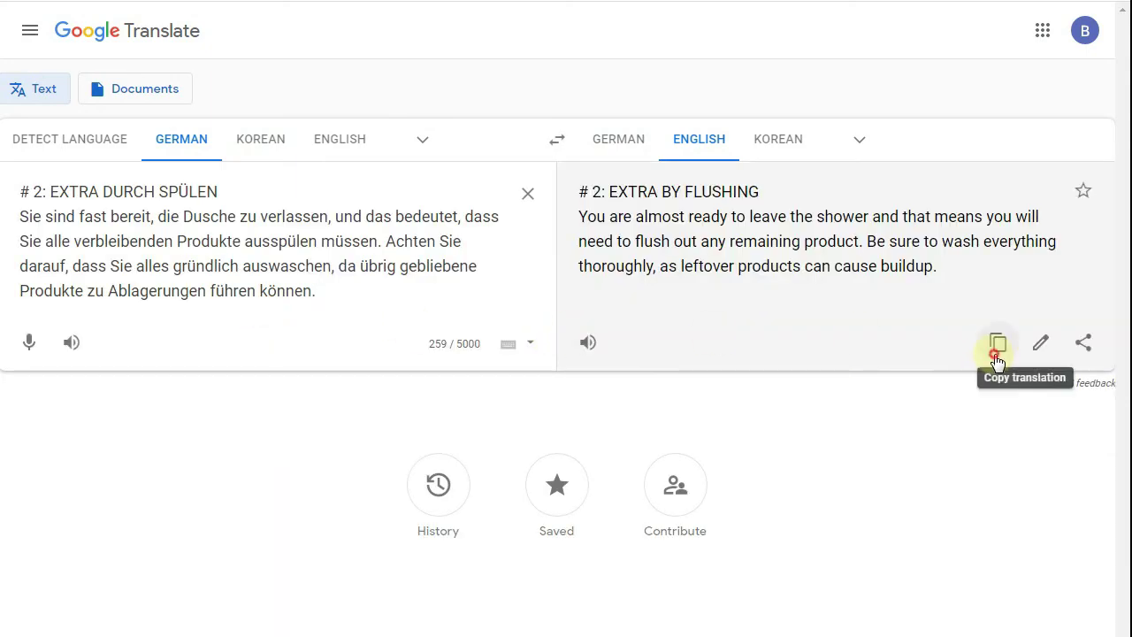
left_click(997, 347)
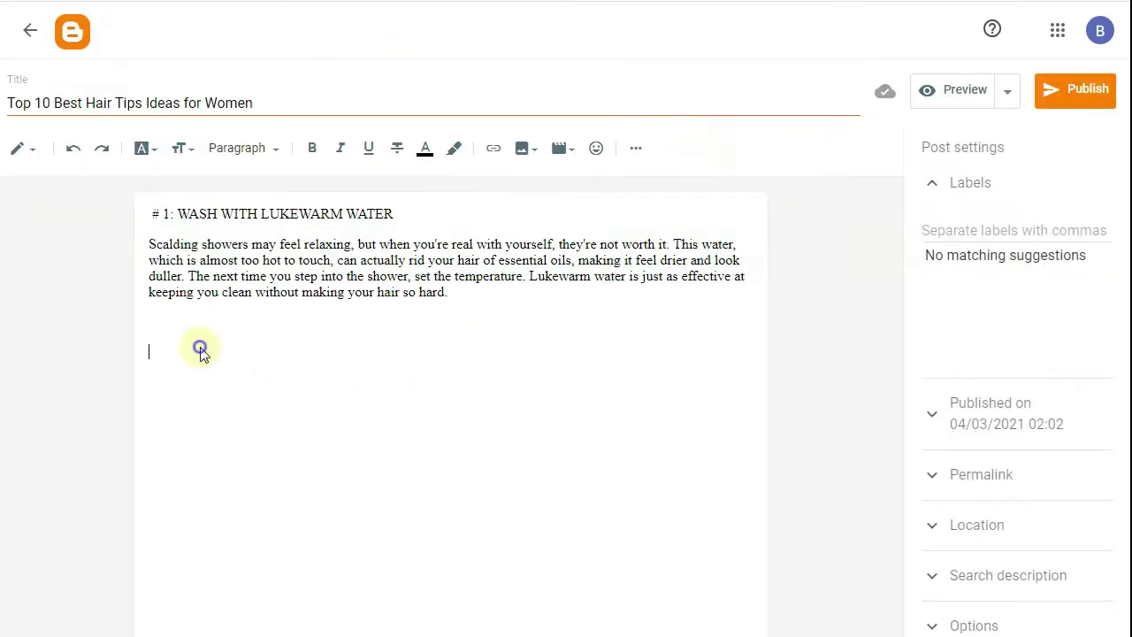
- Paste the reworded '# 2: EXTRA BY FLUSHING' tip into the post
right_click(202, 347)
left_click(245, 453)
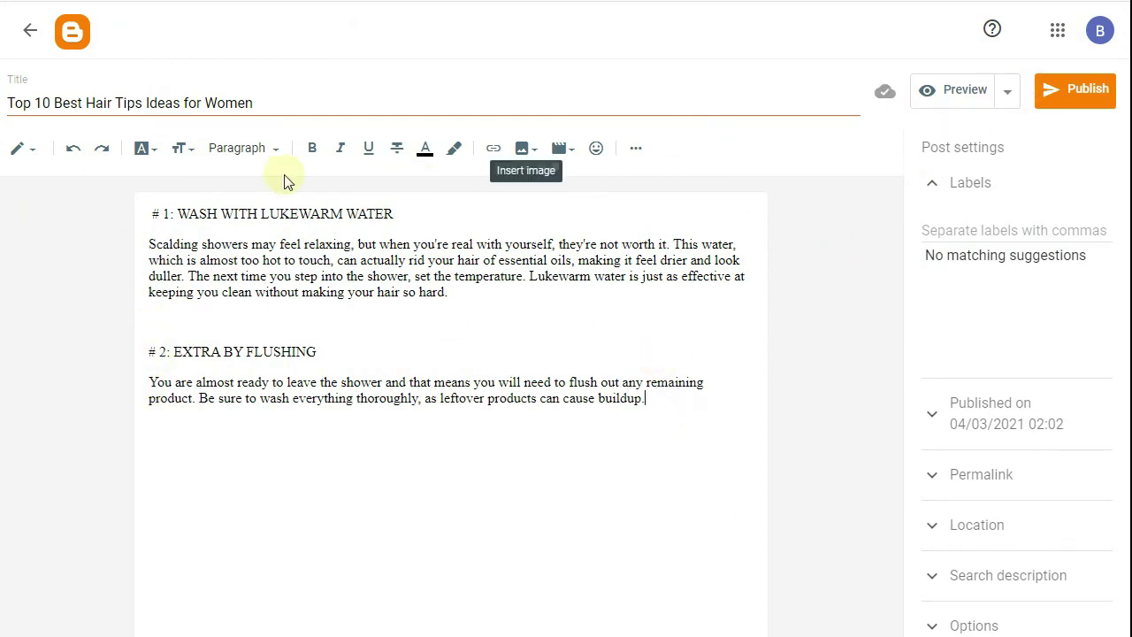
left_click(337, 306)
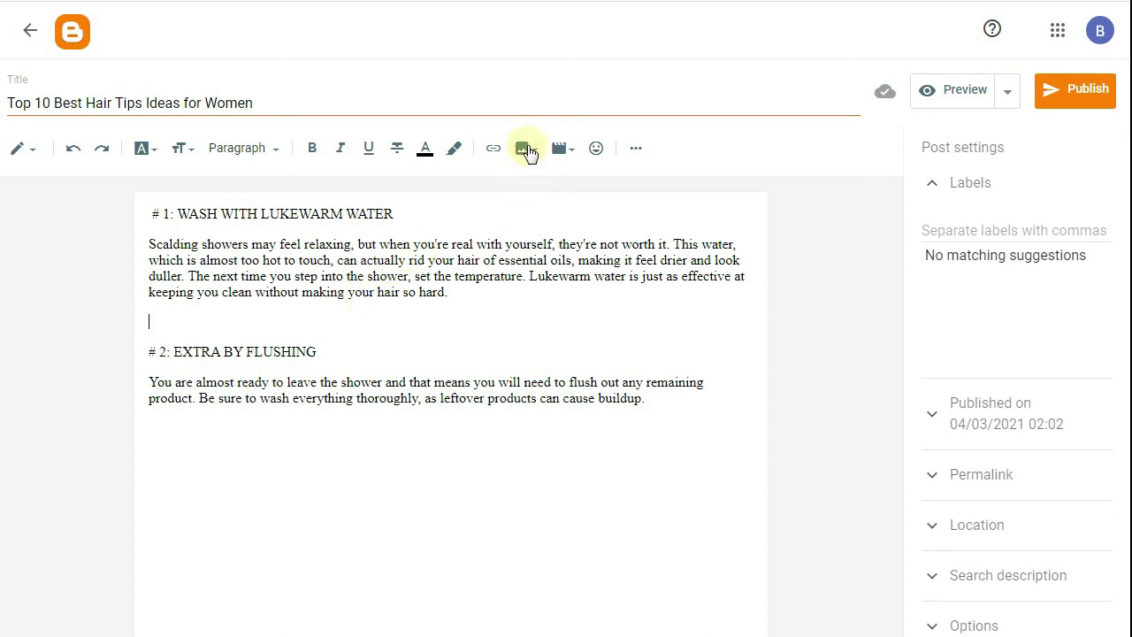
- Upload ipad-820272_1920 from the Downloads folder through Blogger's image upload
left_click(527, 152)
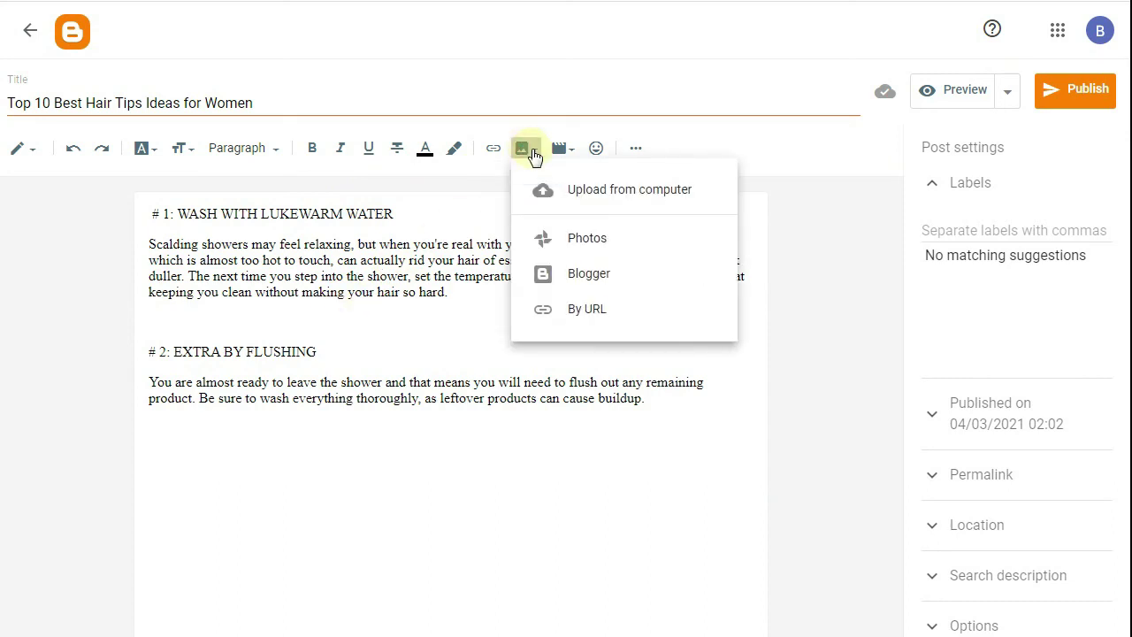
left_click(615, 196)
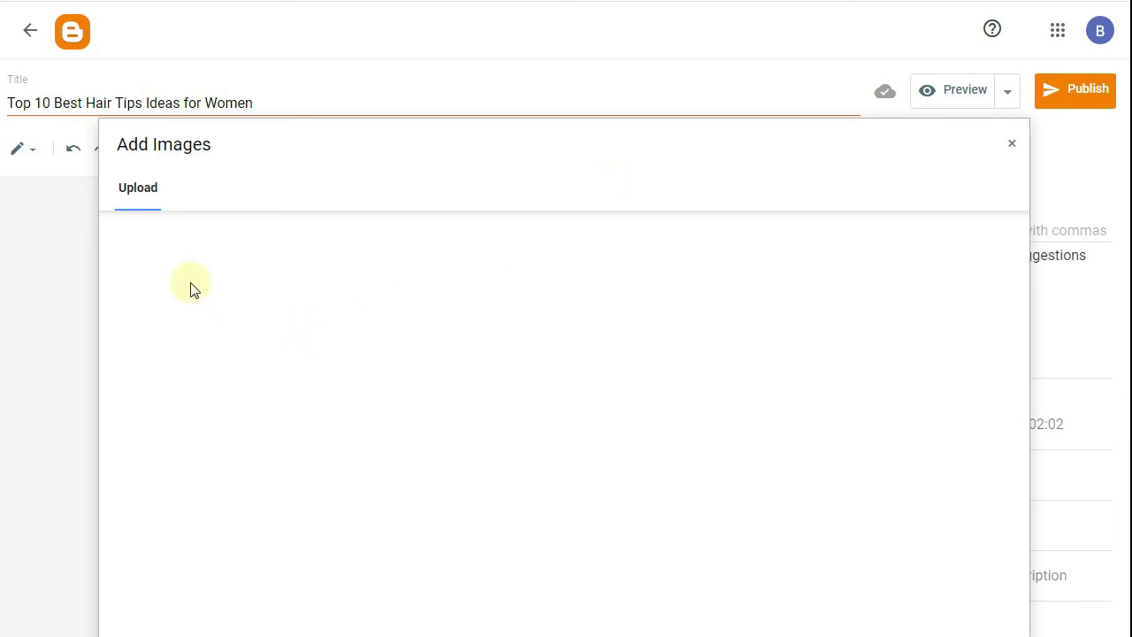
left_click(187, 241)
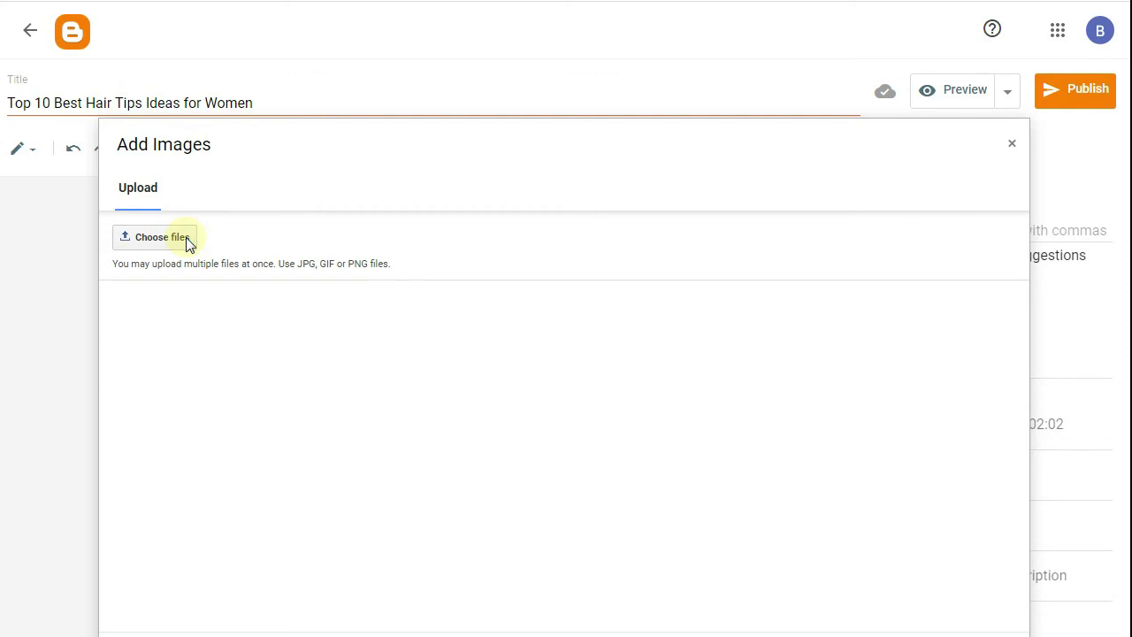
double_click(231, 117)
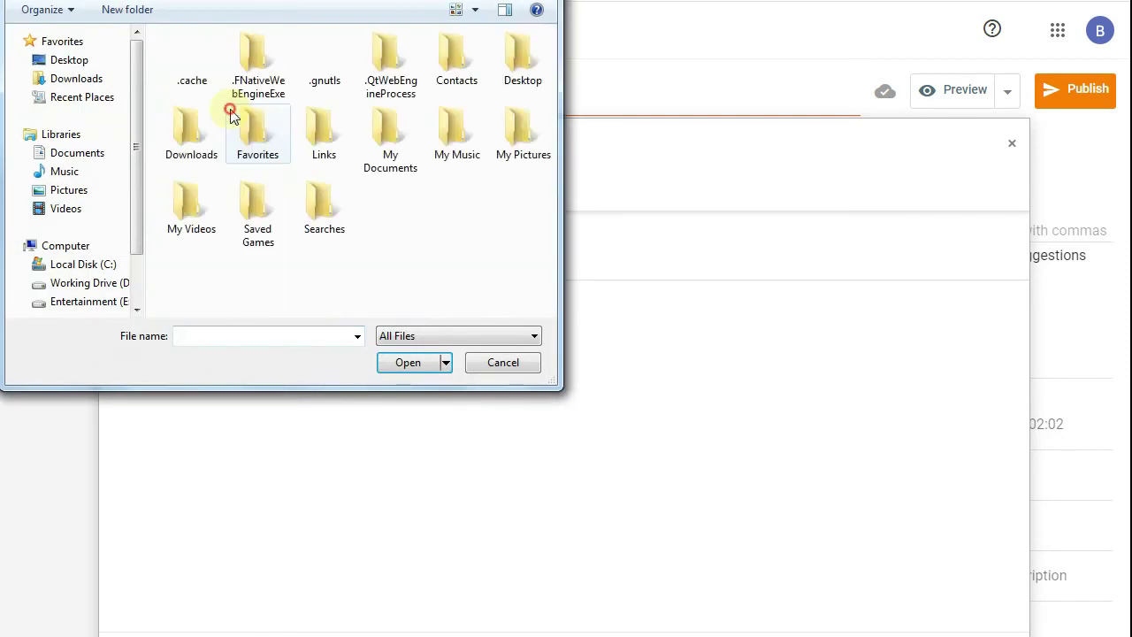
double_click(173, 138)
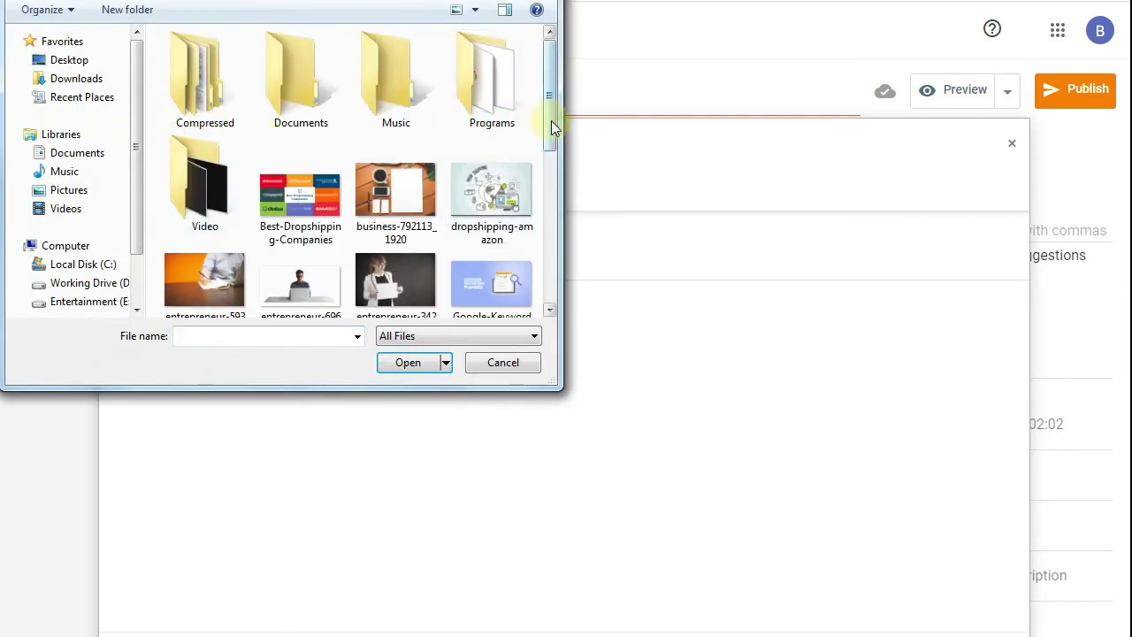
left_click_drag(549, 104, 549, 213)
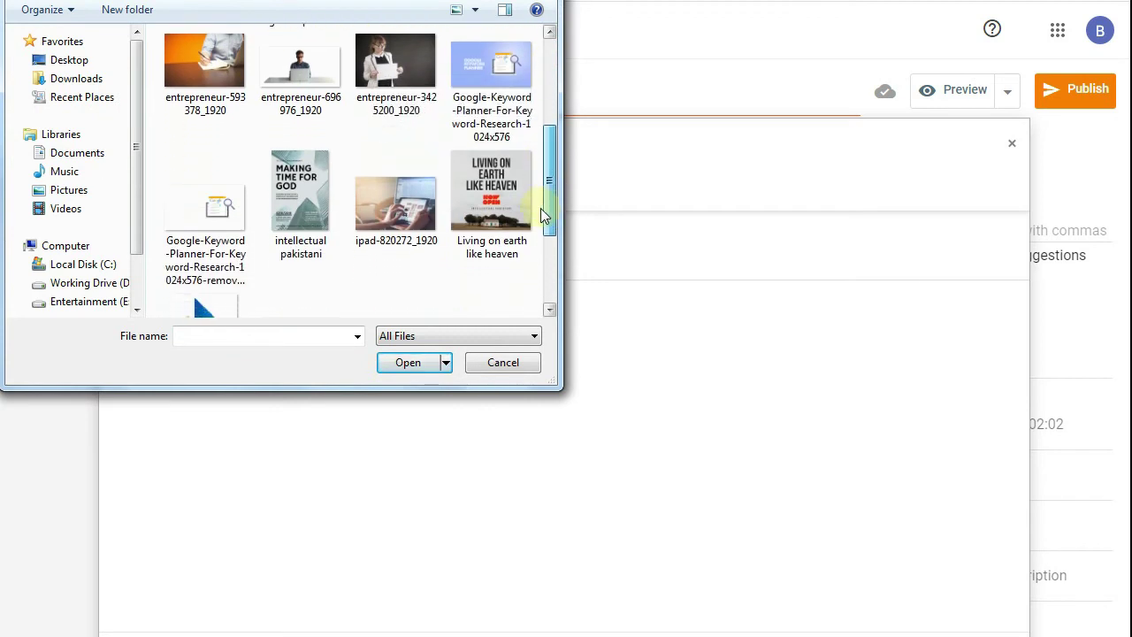
left_click(393, 211)
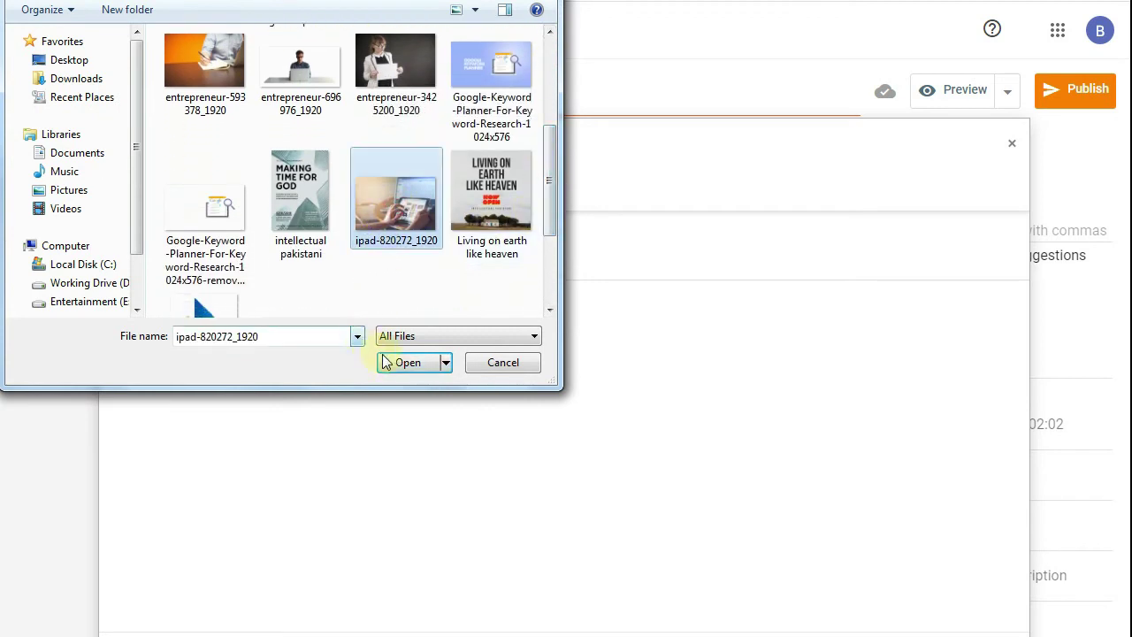
left_click(405, 362)
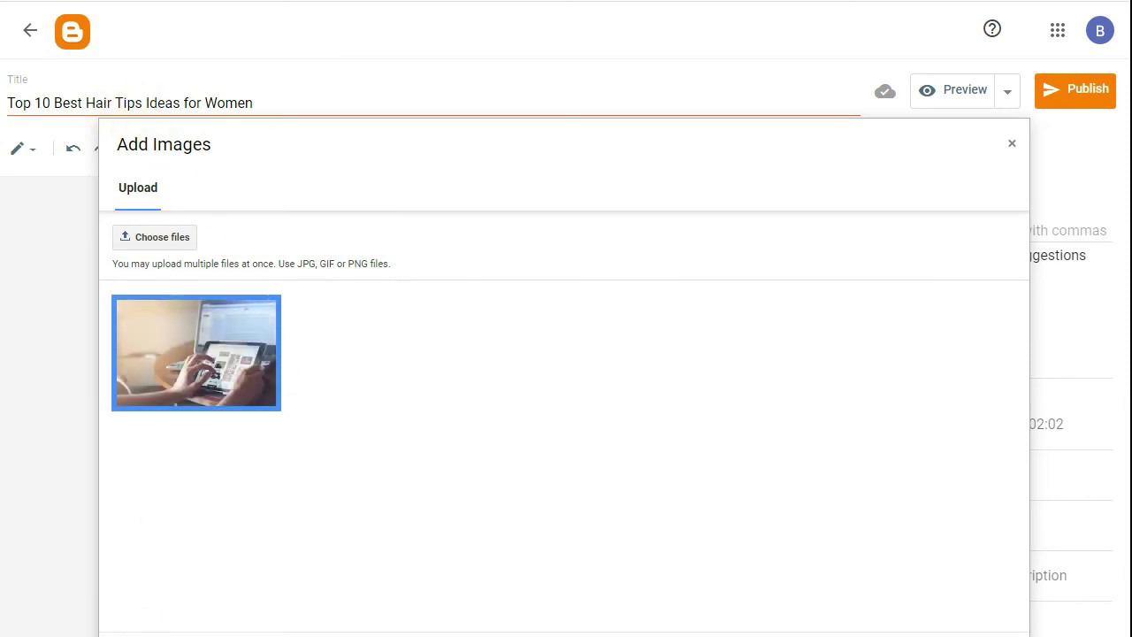
- Insert the uploaded tablet photo after tip #1 and enlarge it to nearly full width
left_click(188, 621)
left_click(429, 387)
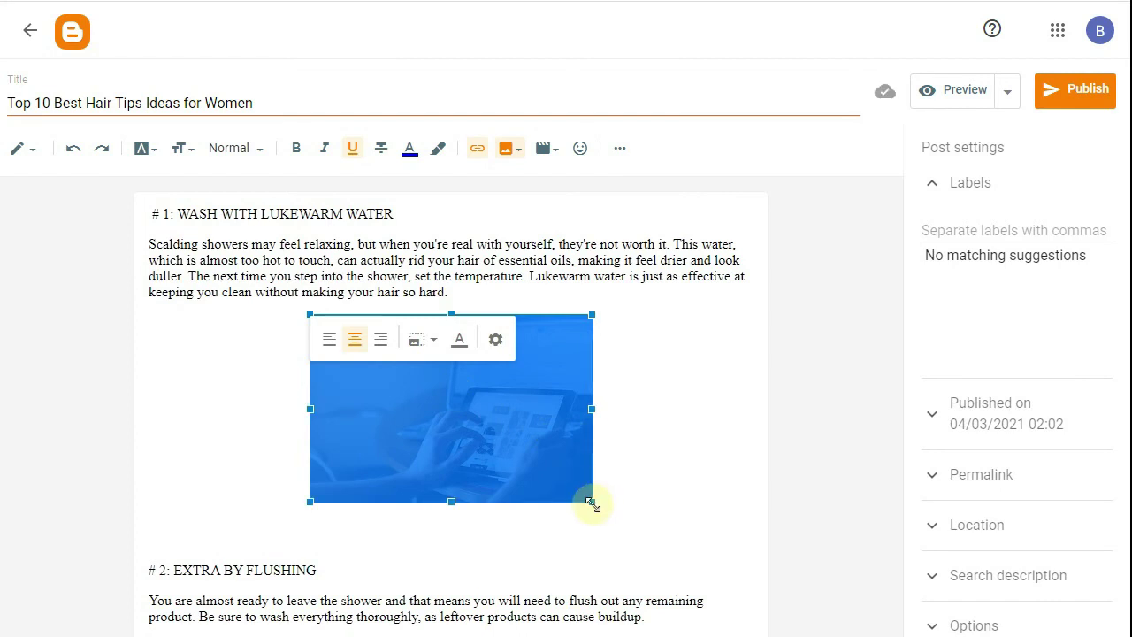
left_click_drag(591, 503, 677, 578)
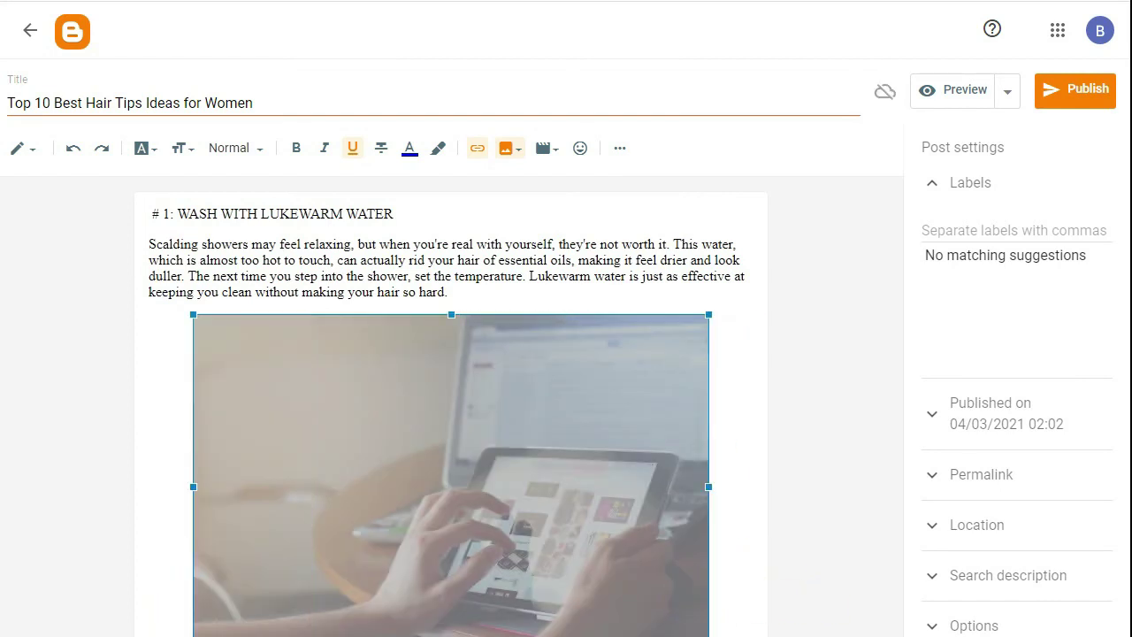
left_click(380, 262)
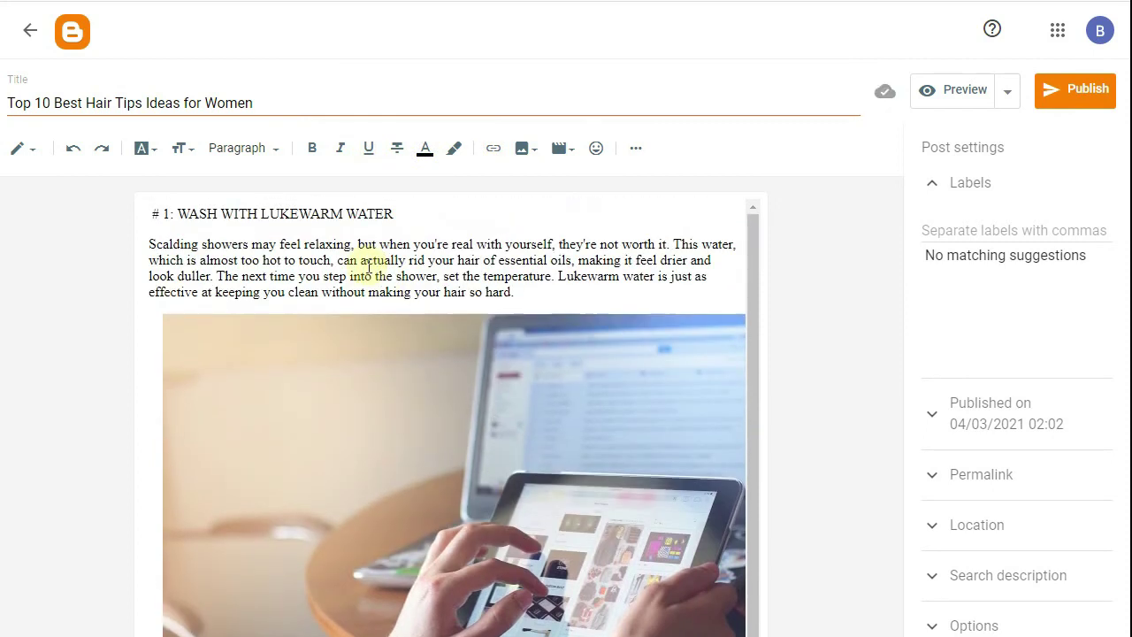
left_click_drag(395, 214, 114, 198)
- Make '# 1: WASH WITH LUKEWARM WATER' a red Heading, then expand the Permalink settings
left_click(182, 149)
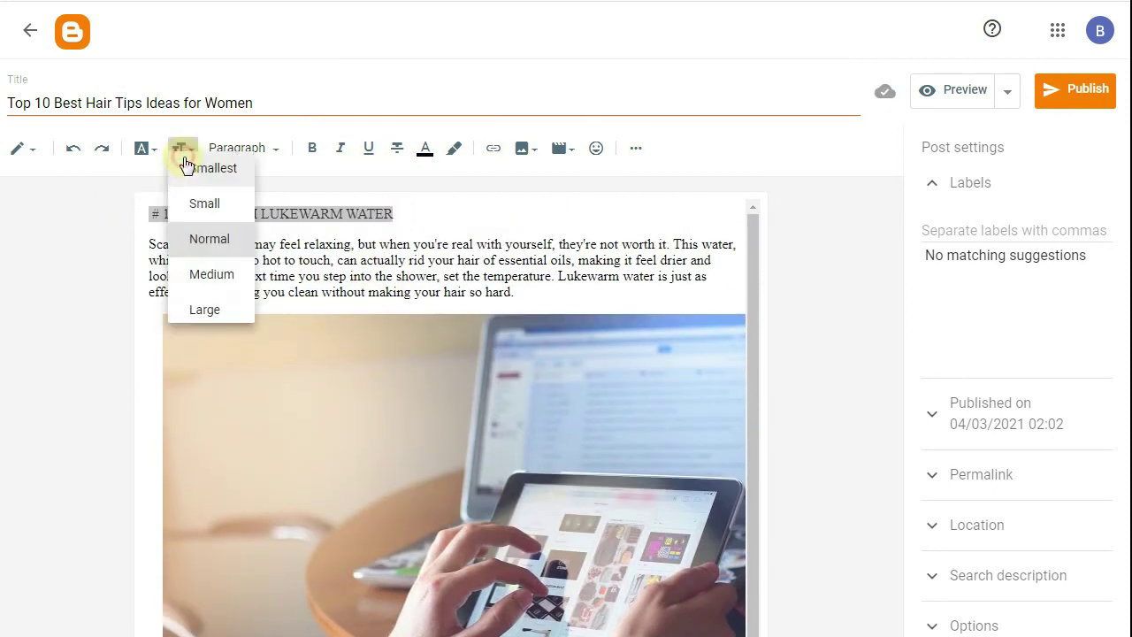
left_click(212, 258)
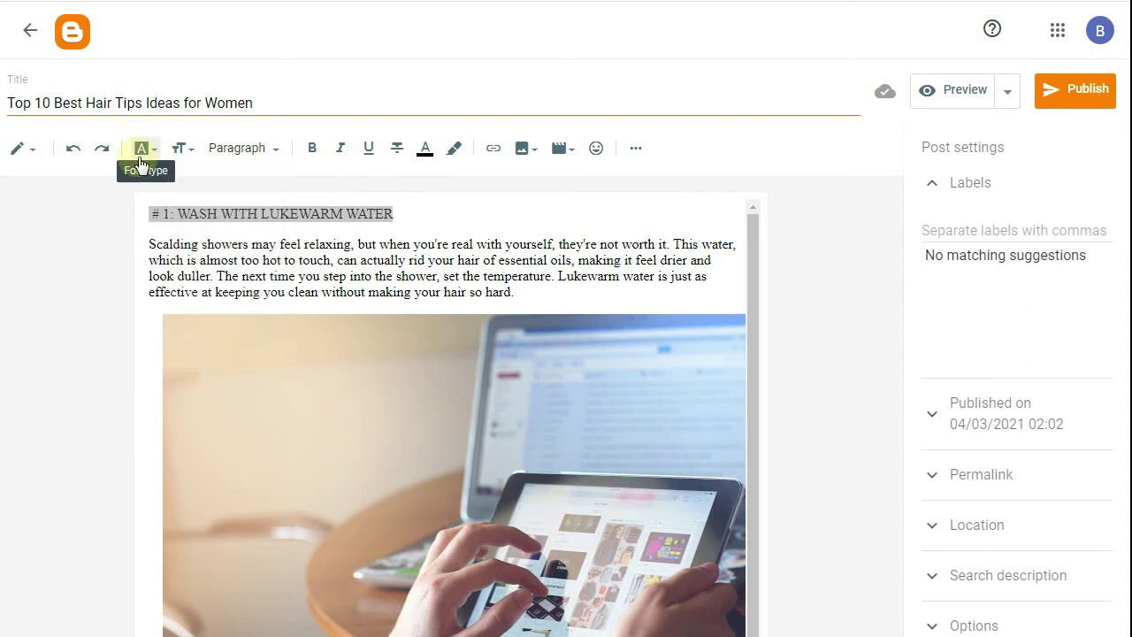
left_click(152, 159)
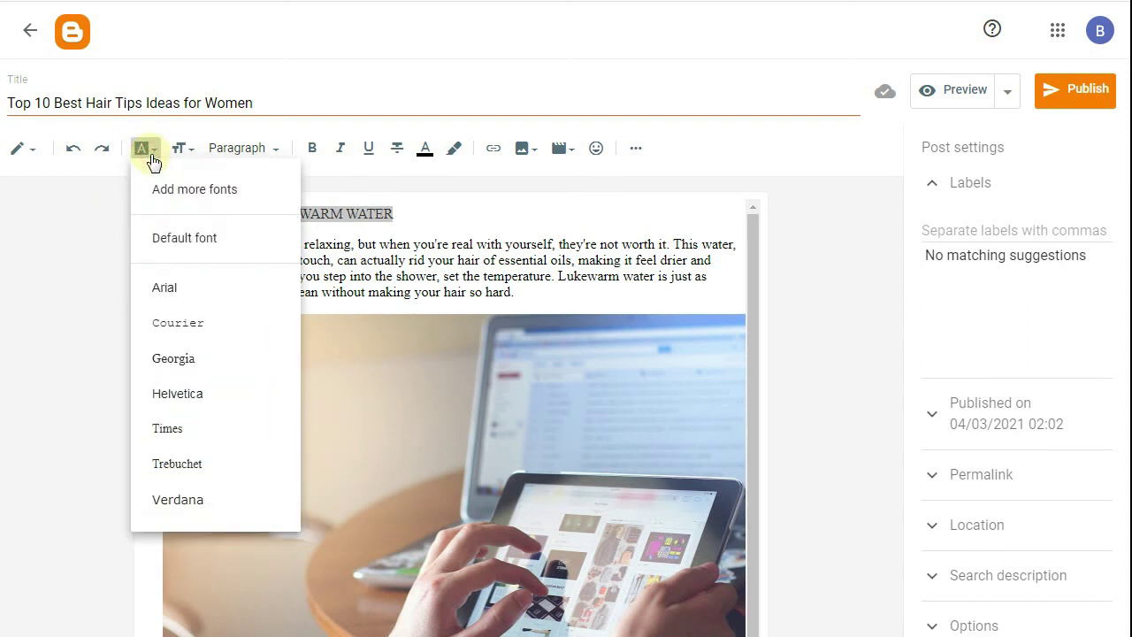
left_click(239, 152)
left_click(238, 152)
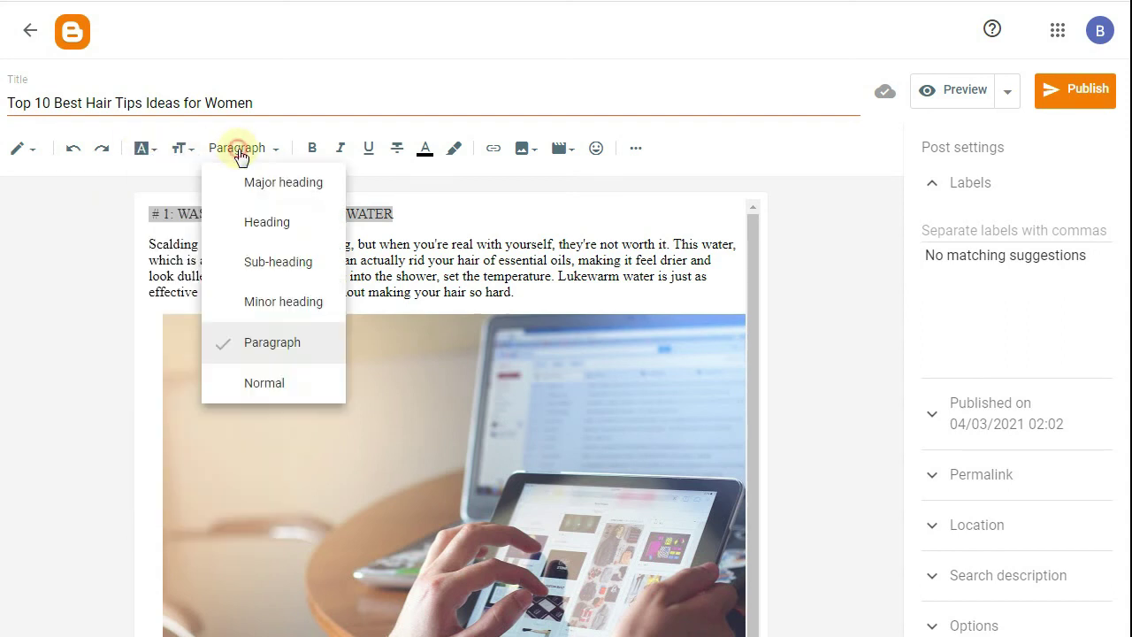
left_click(264, 226)
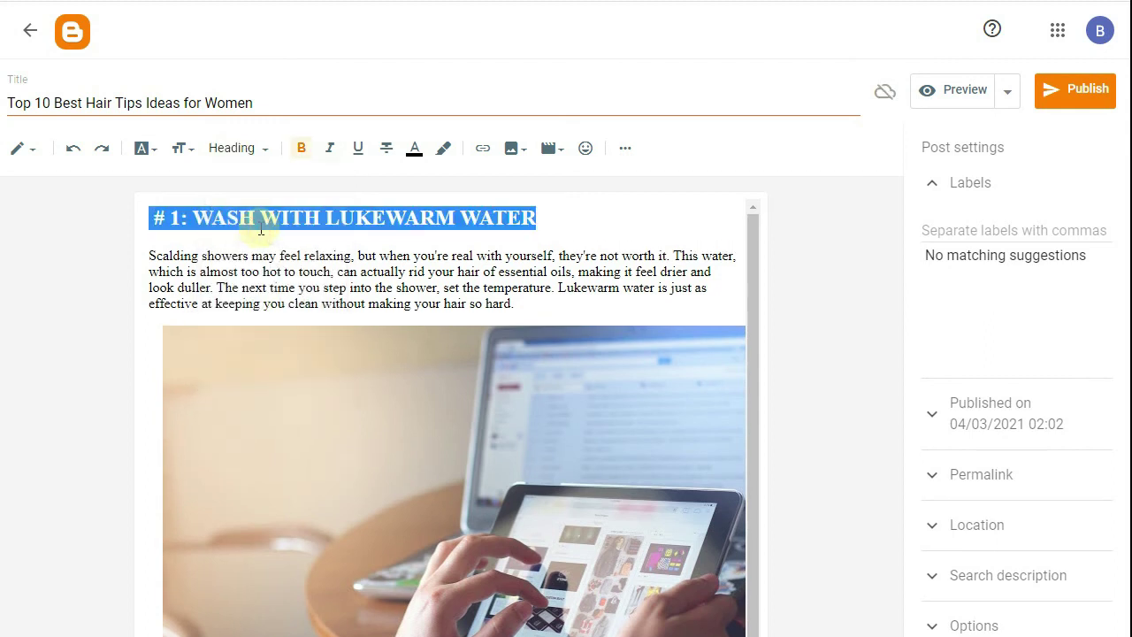
left_click(329, 148)
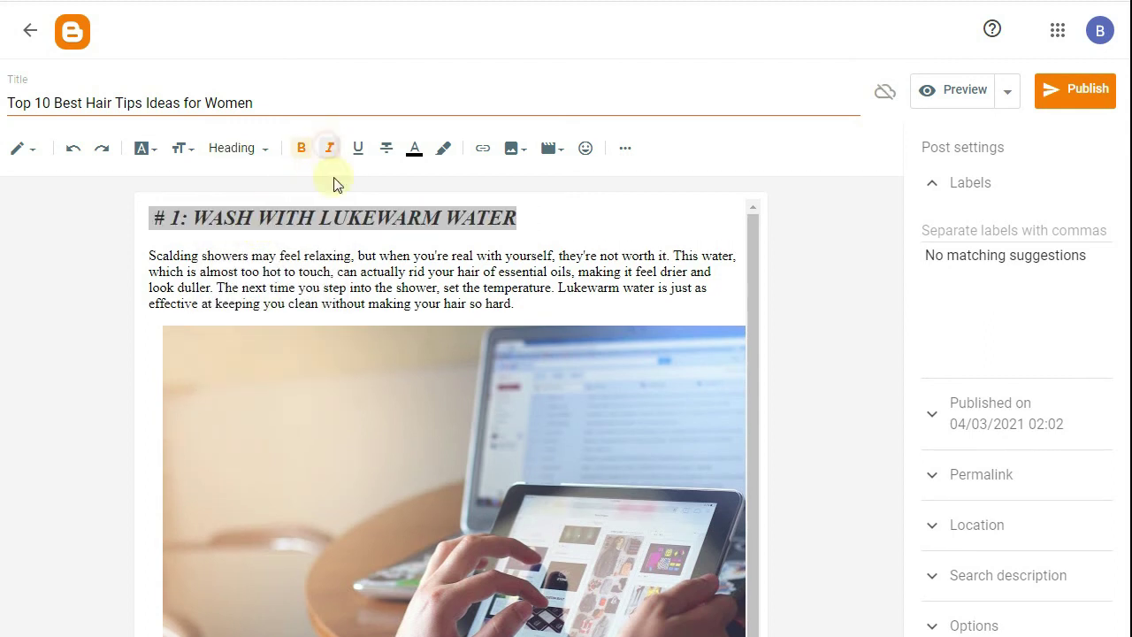
left_click(327, 152)
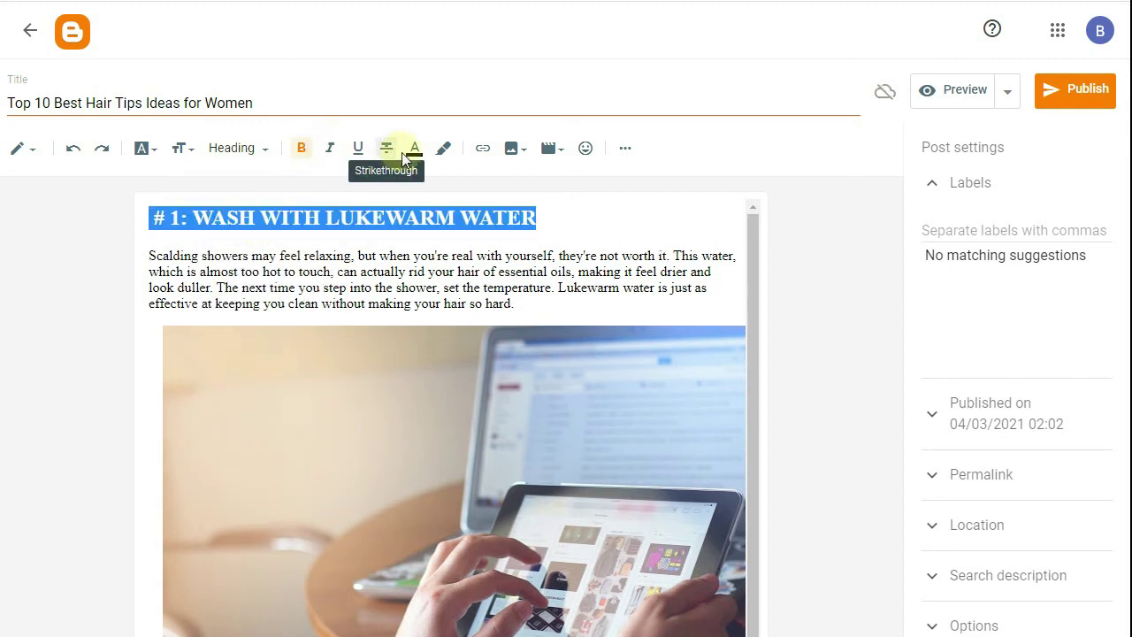
left_click(412, 150)
left_click(459, 271)
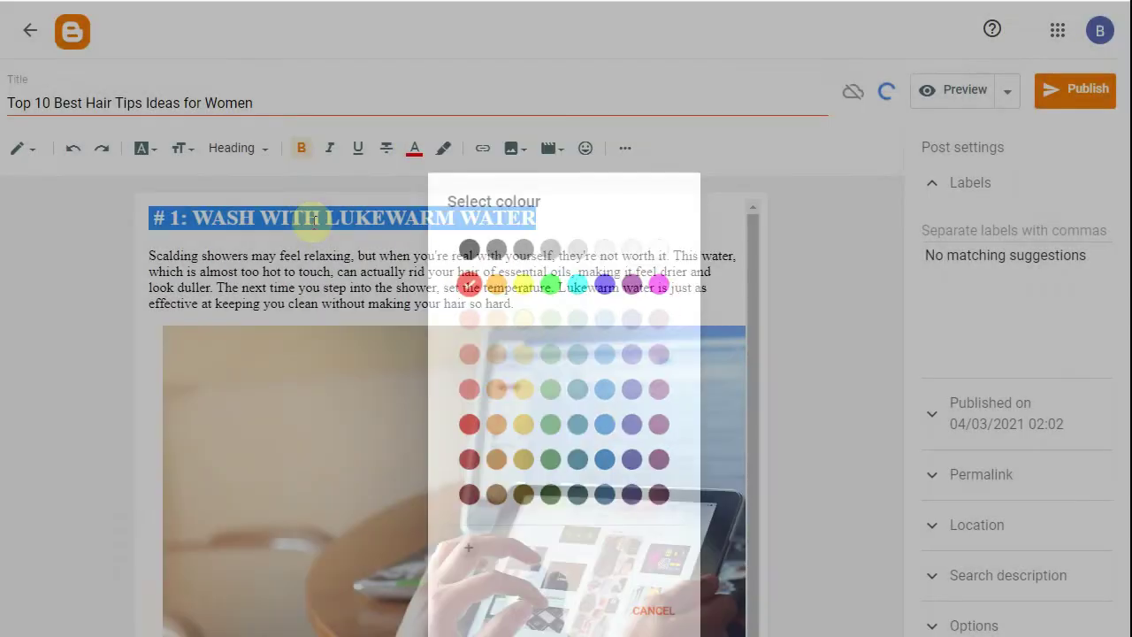
left_click(347, 244)
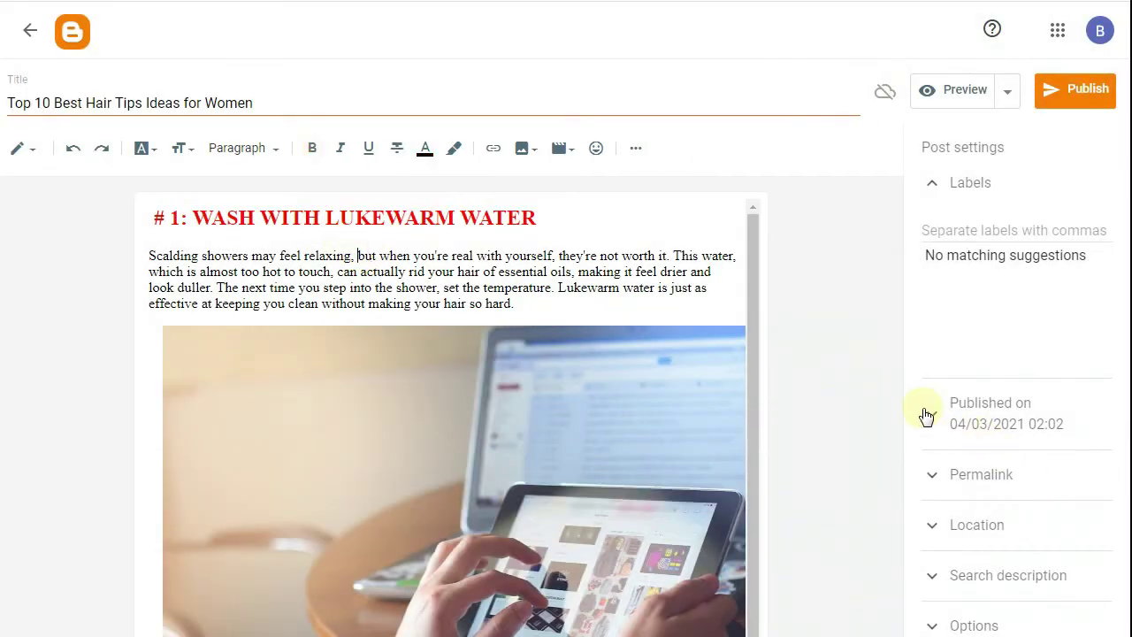
left_click(950, 474)
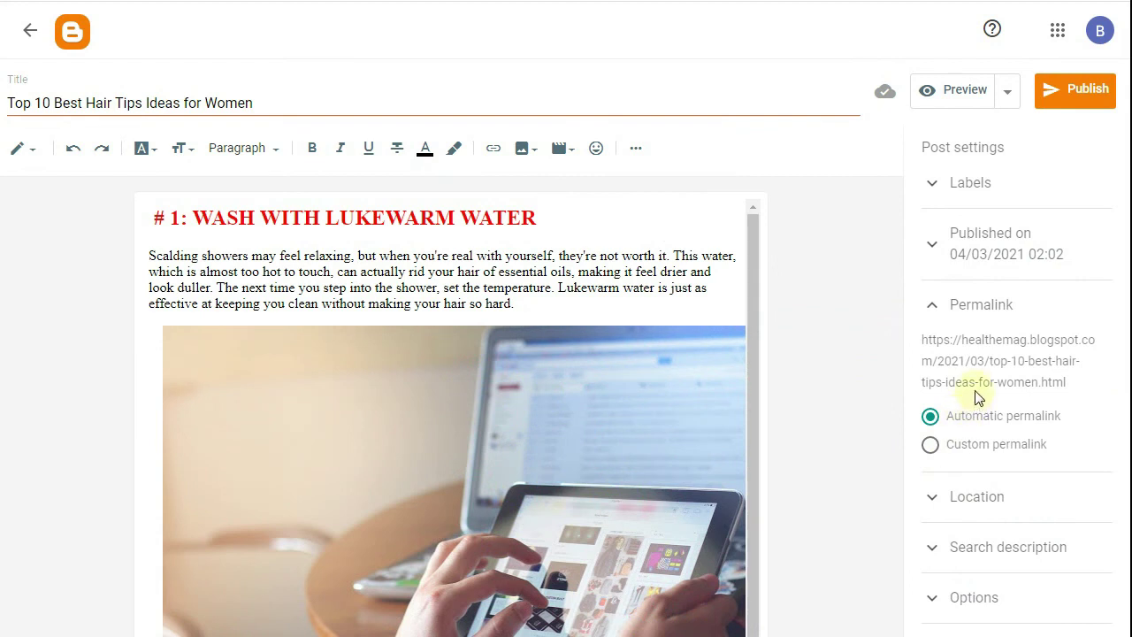
- Switch to a custom permalink and try a 'hair' label in Labels, then erase it
left_click(933, 445)
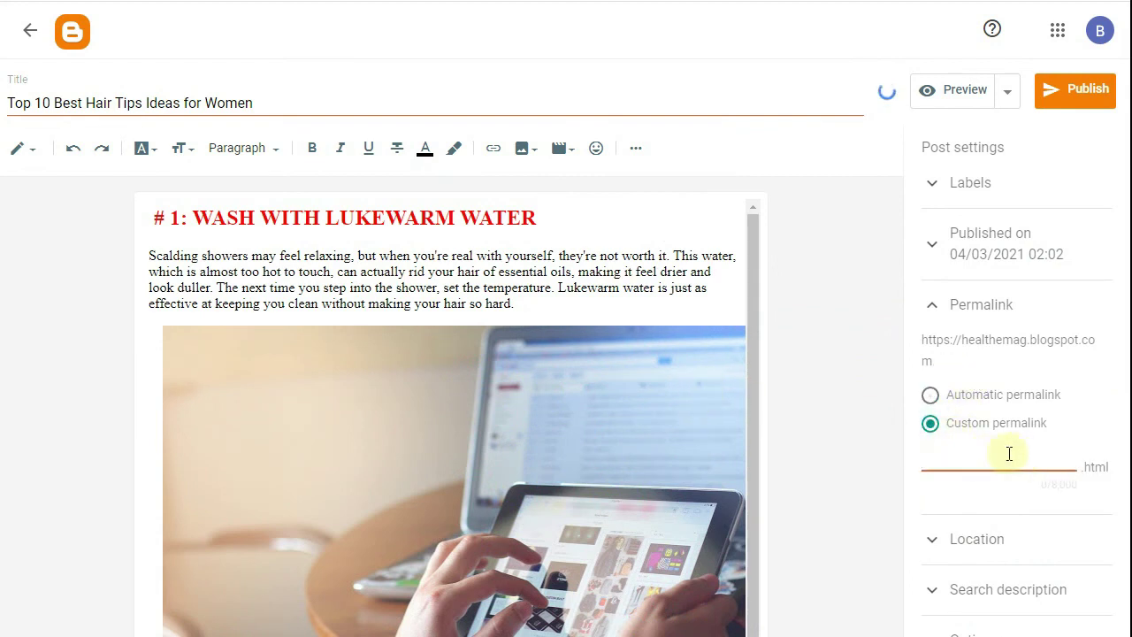
left_click(967, 188)
left_click(960, 231)
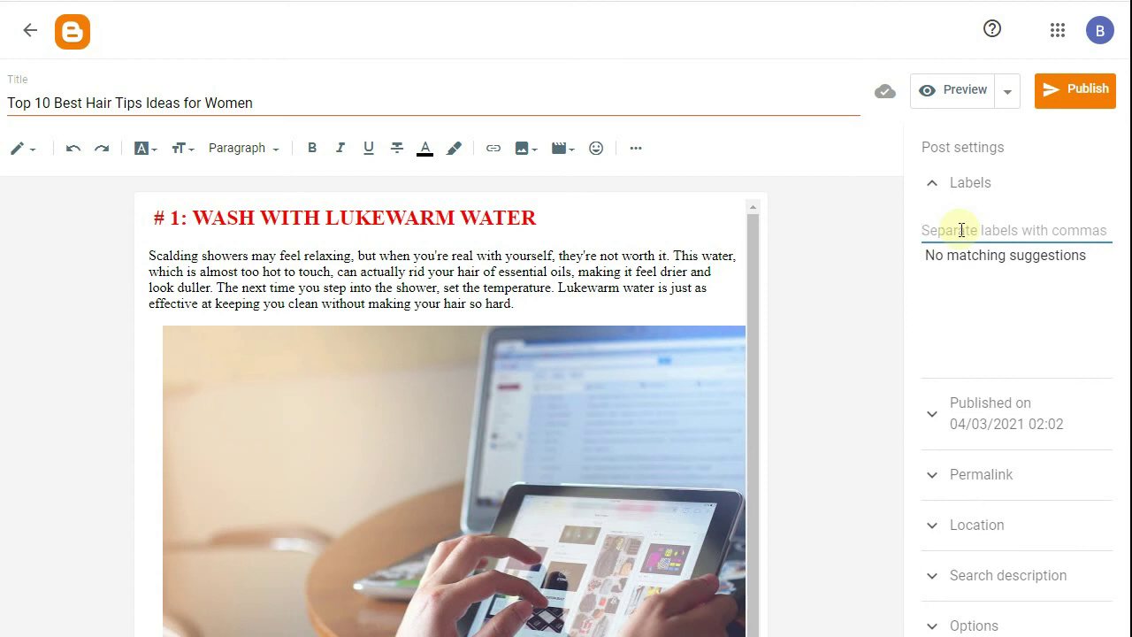
type("hair ti")
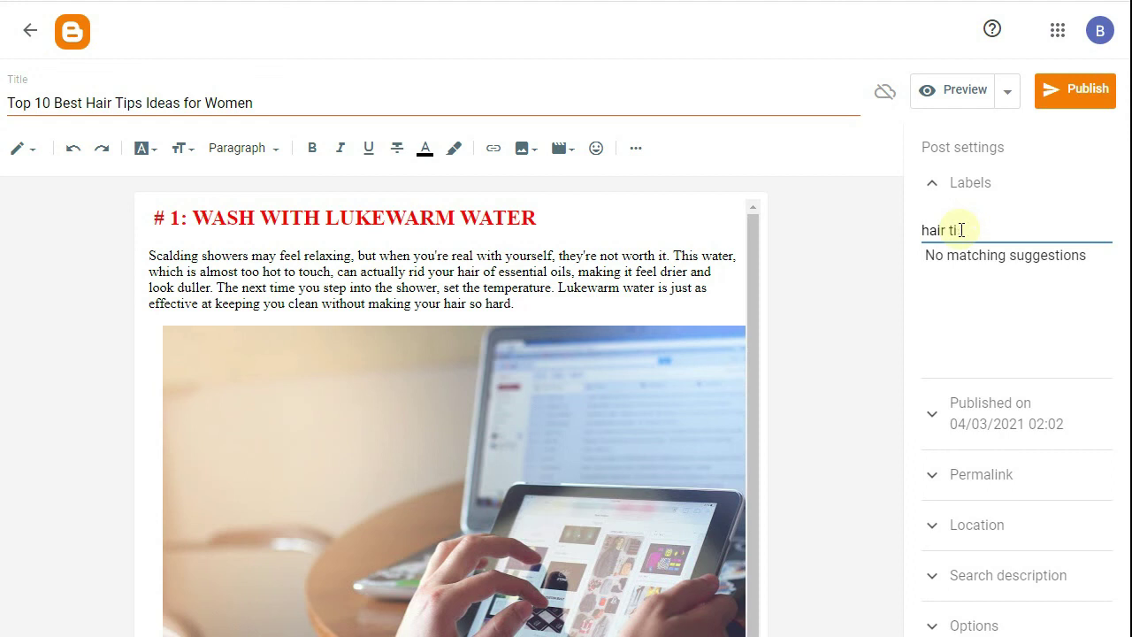
key("BackSpace")
key("BackSpace")
key("BackSpace")
key("BackSpace")
key("BackSpace")
key("BackSpace")
key("BackSpace")
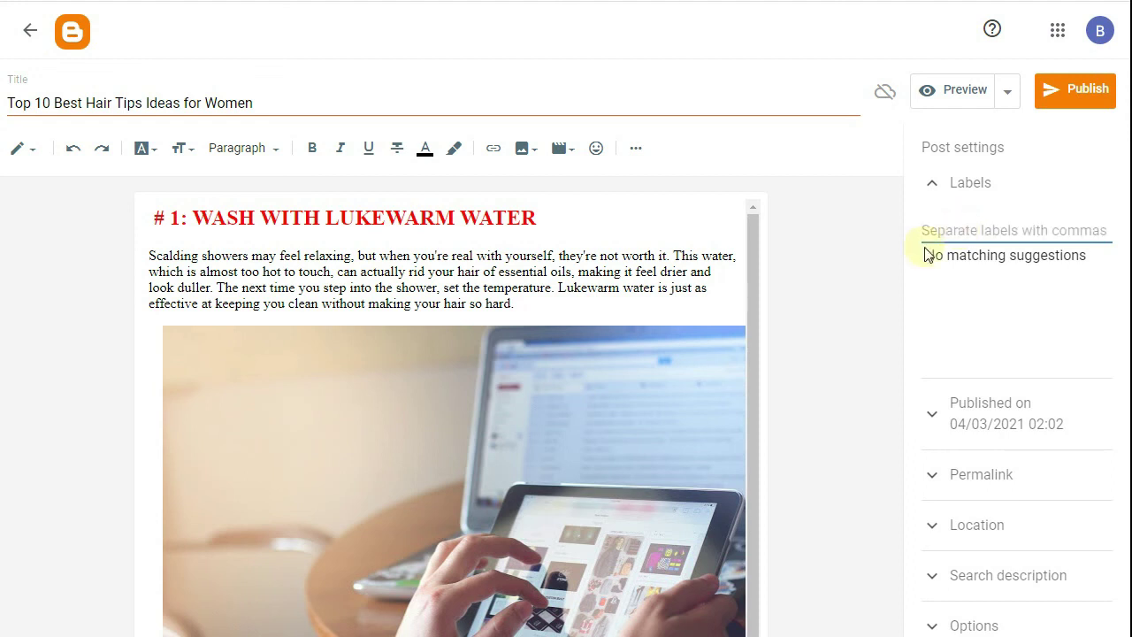
- Expand the still-empty Search description field, then switch to the Google hair-tips results
left_click(998, 579)
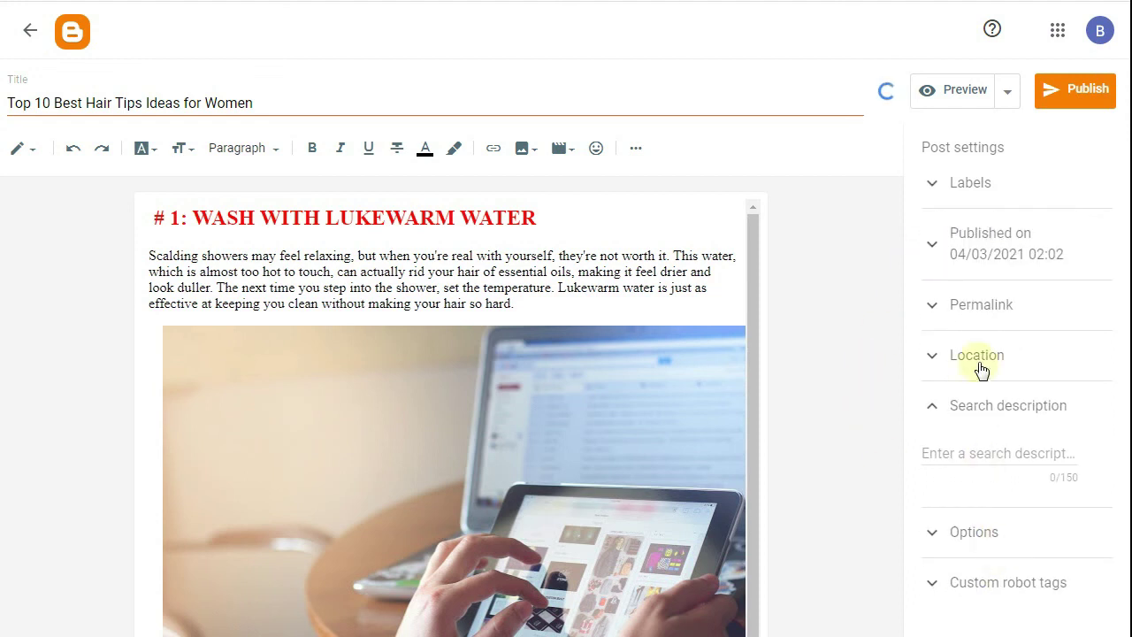
left_click(990, 449)
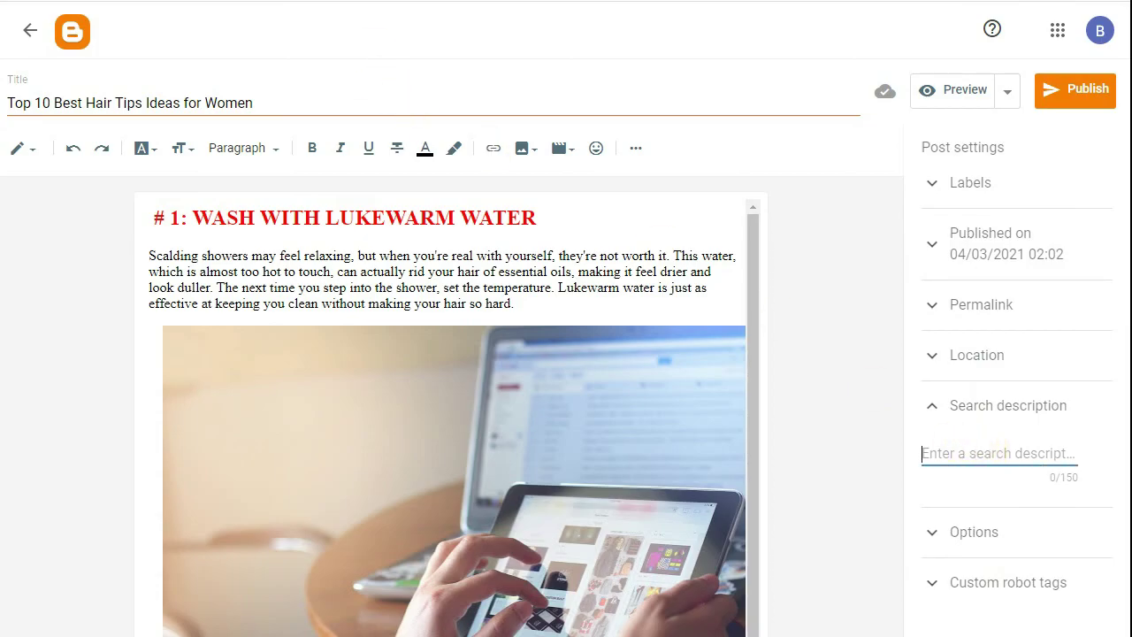
key("ctrl+Tab")
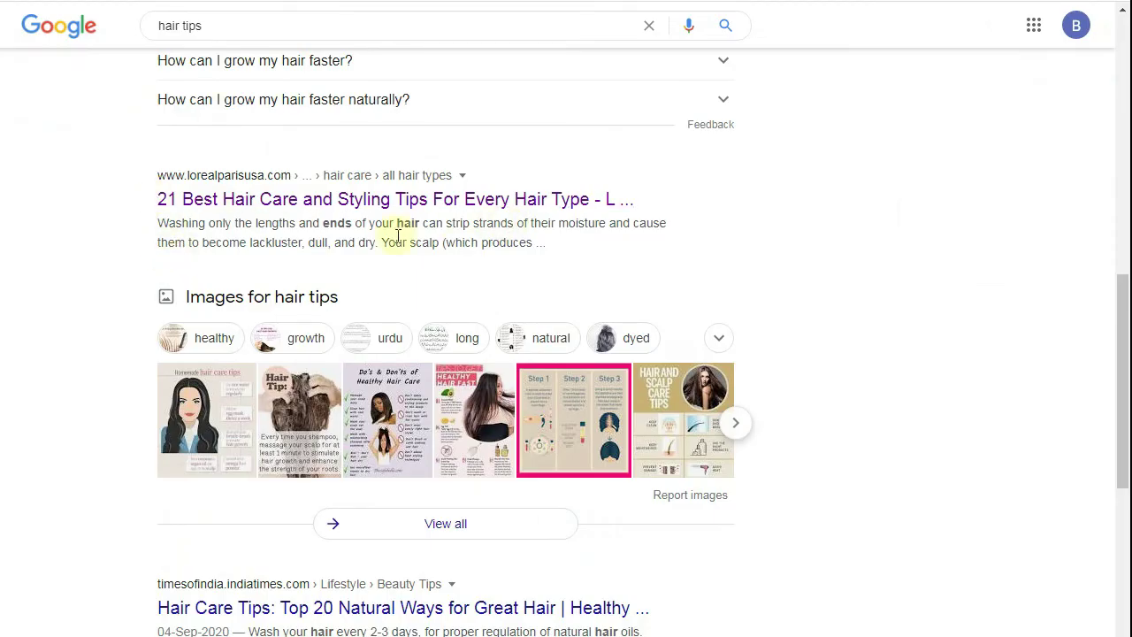
- Highlight the L'Oréal hair-care result snippet, then deselect it
left_click_drag(157, 223, 556, 253)
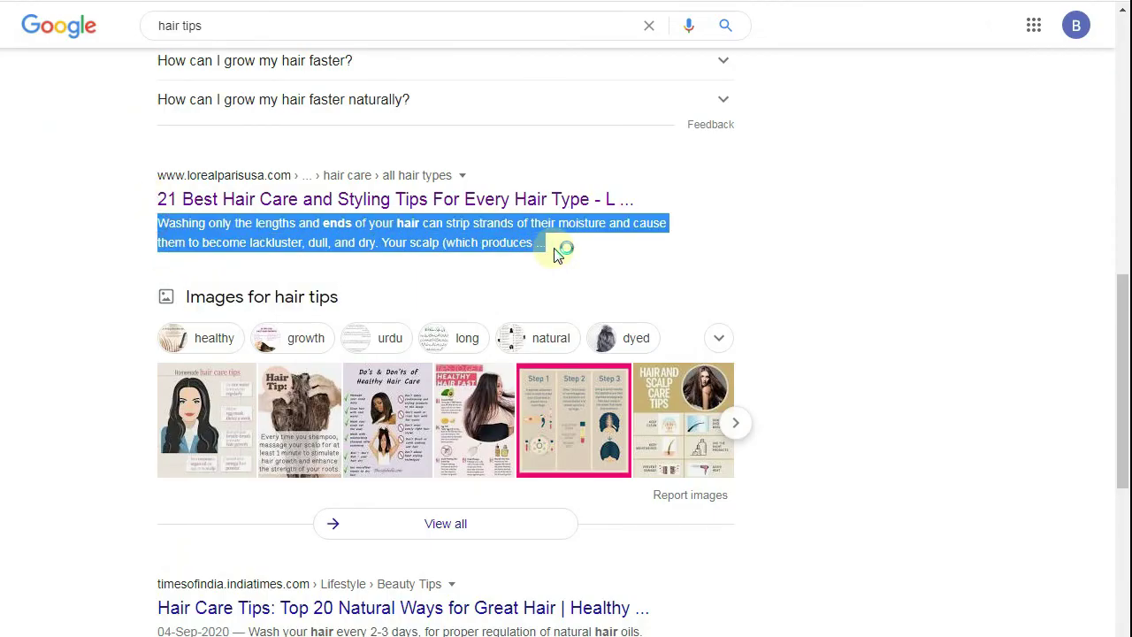
left_click(337, 247)
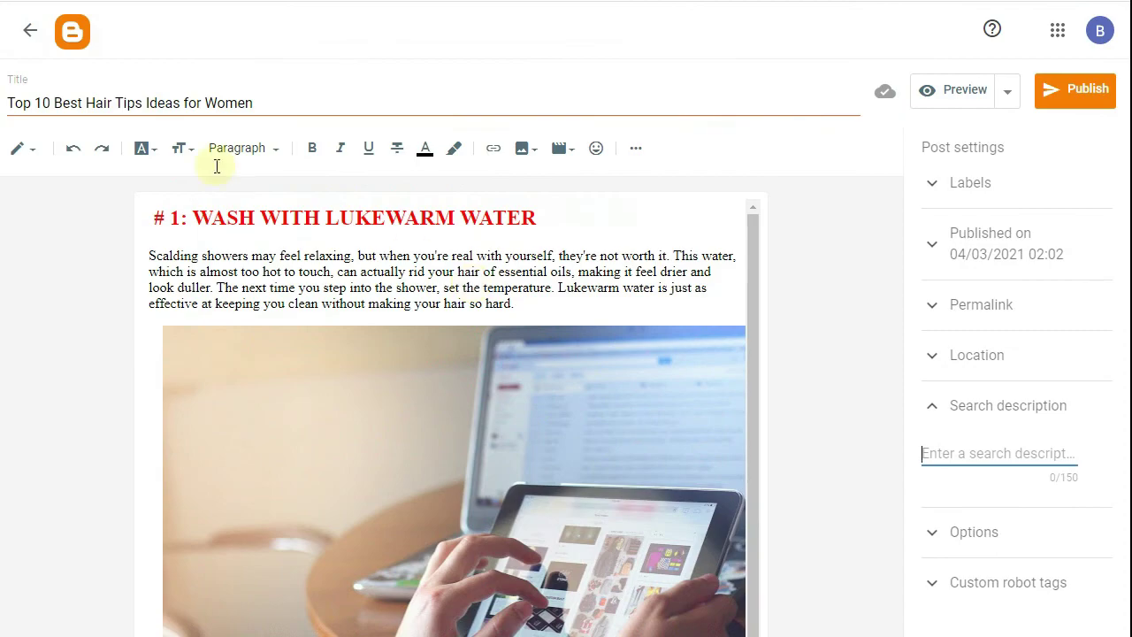
left_click(31, 35)
left_click_drag(403, 211, 279, 211)
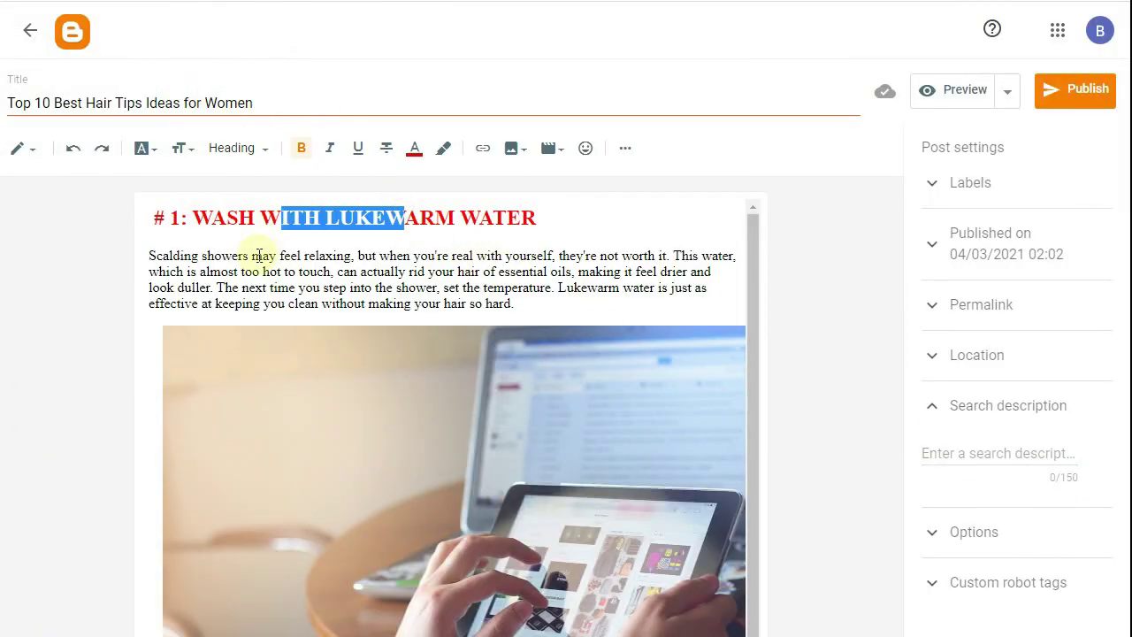
left_click(128, 100)
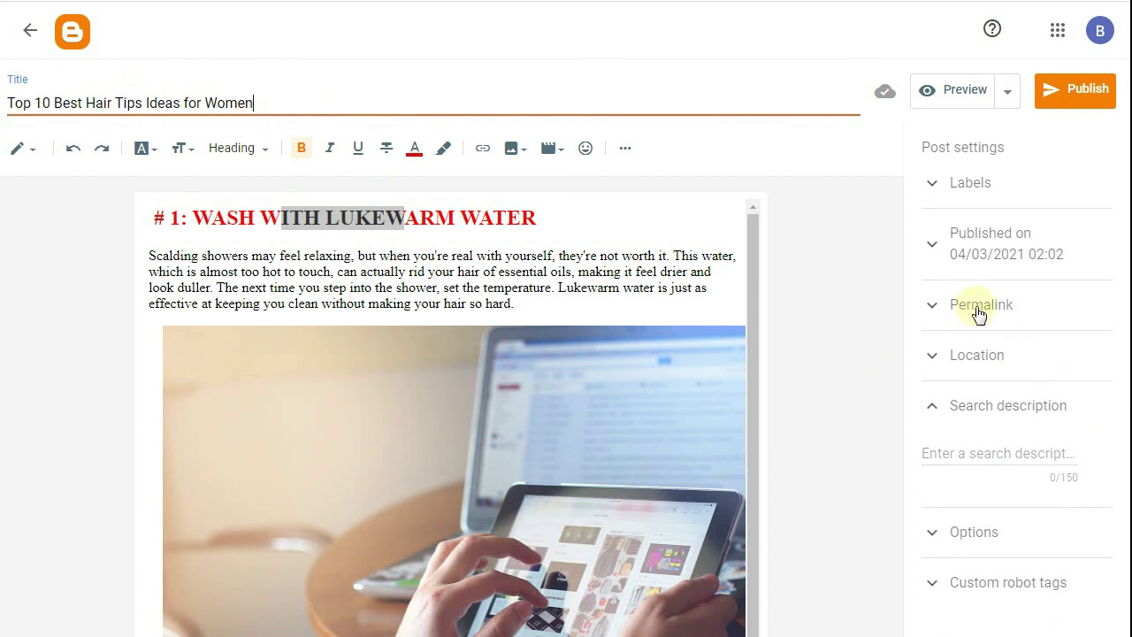
left_click(971, 454)
left_click(814, 439)
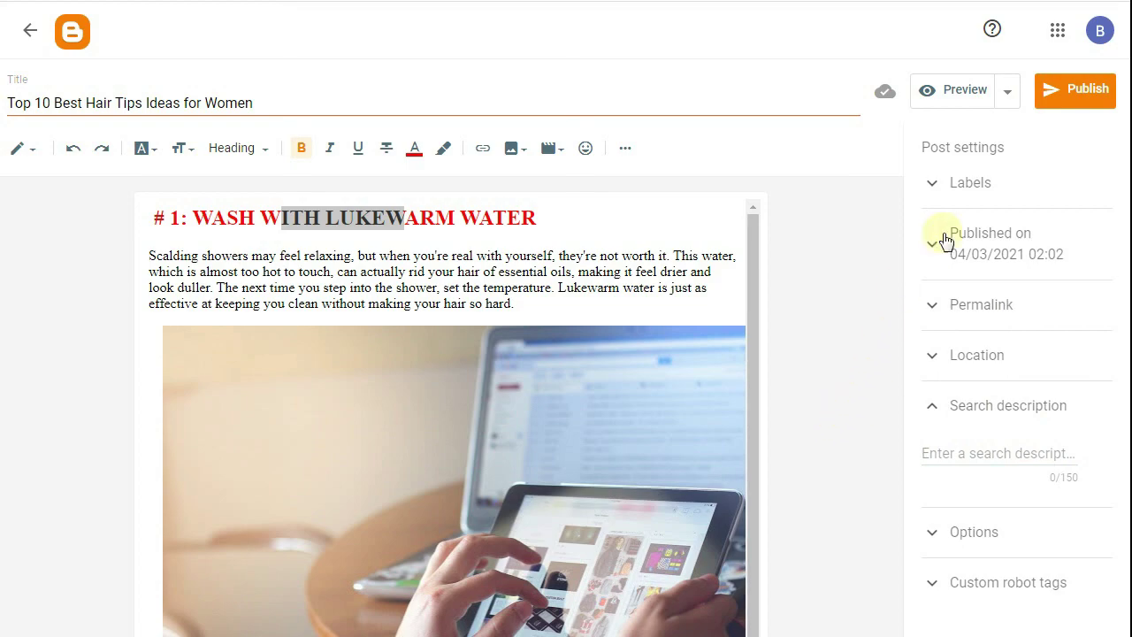
- Publish the post, confirm it, and open it on the live HealtheMag blog
left_click(1053, 95)
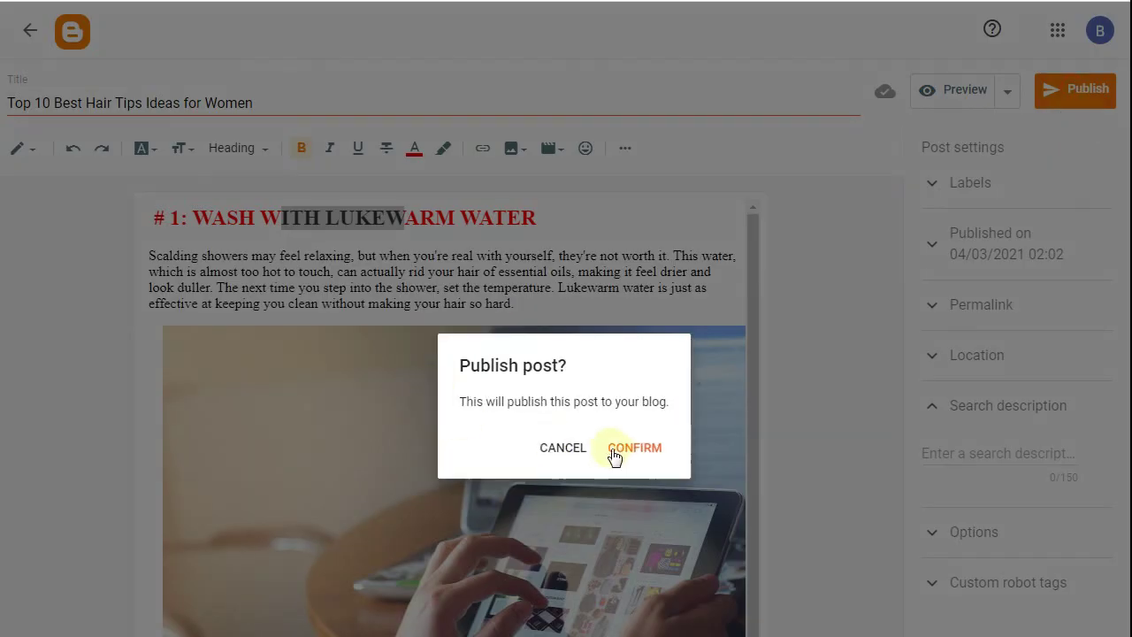
left_click(615, 456)
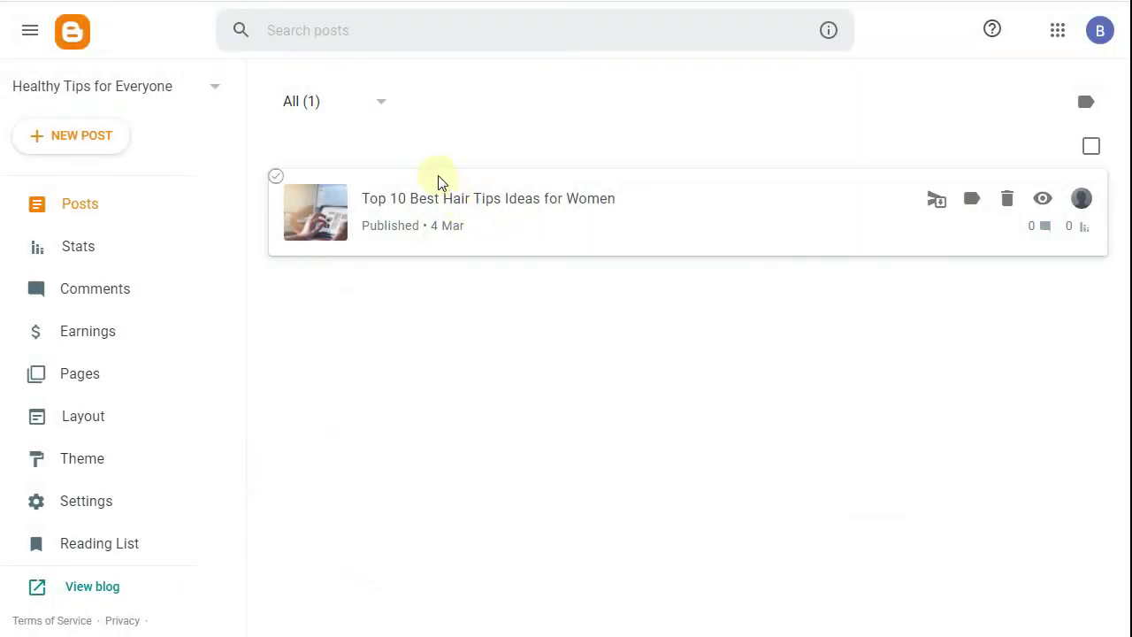
left_click(1037, 200)
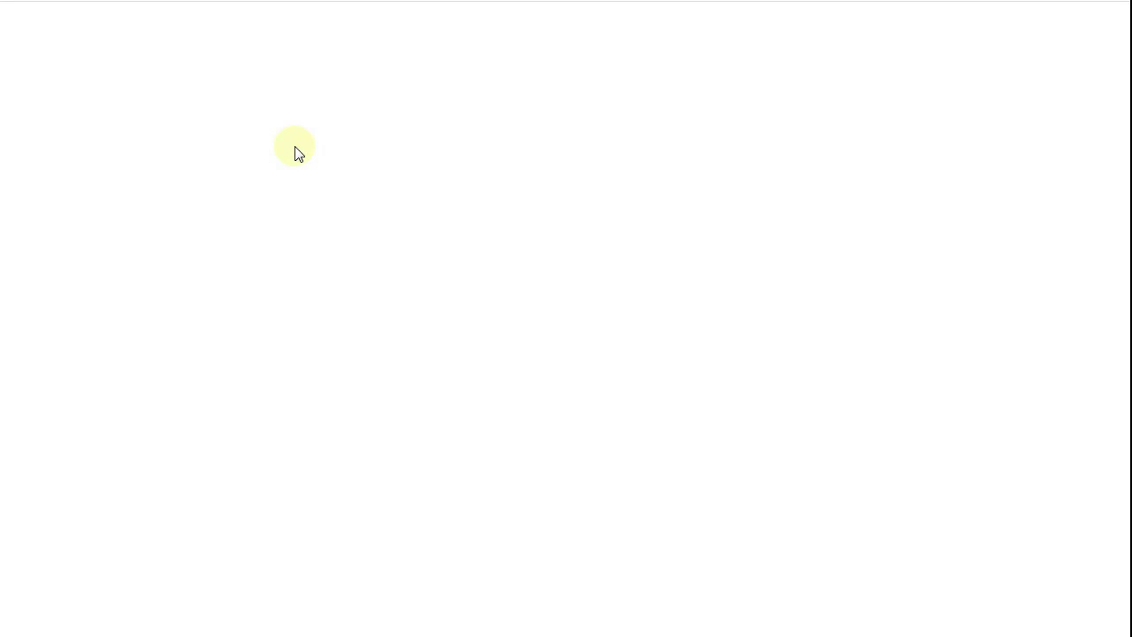
- Scroll through the live post and highlight its red '# 1' heading
scroll(296, 154, "down", 5)
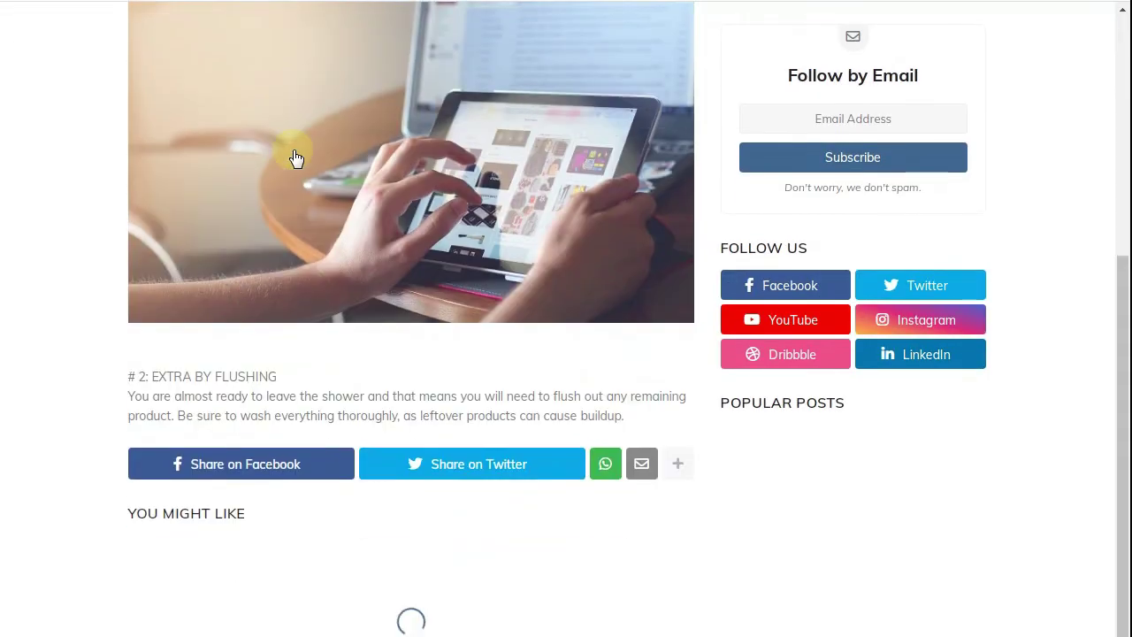
scroll(296, 157, "down", 2)
scroll(296, 158, "up", 7)
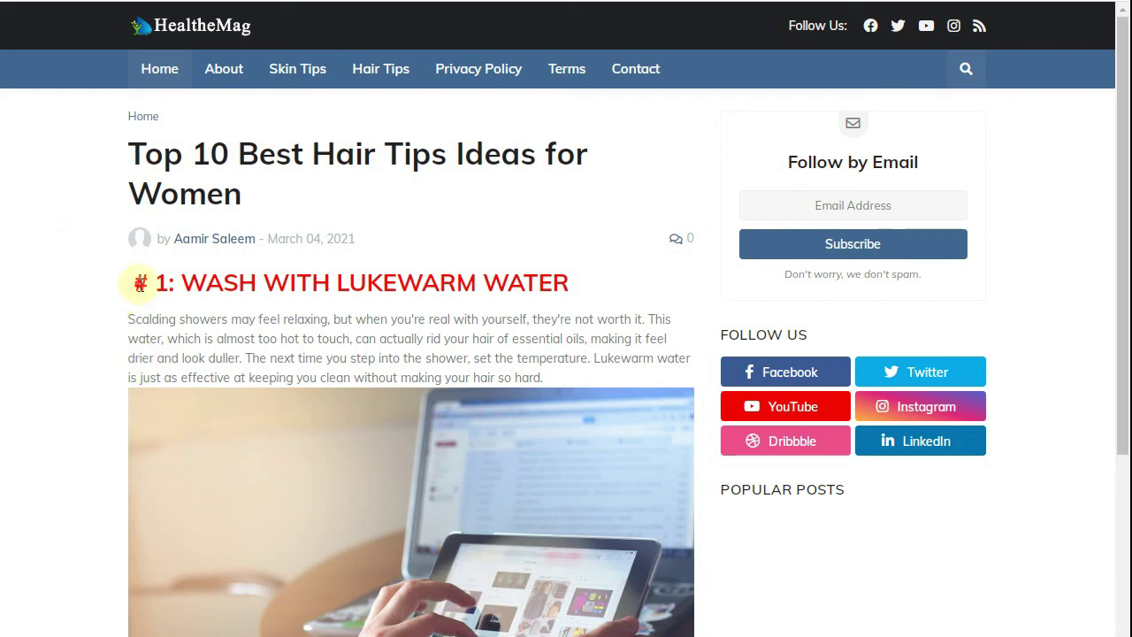
left_click_drag(140, 284, 552, 283)
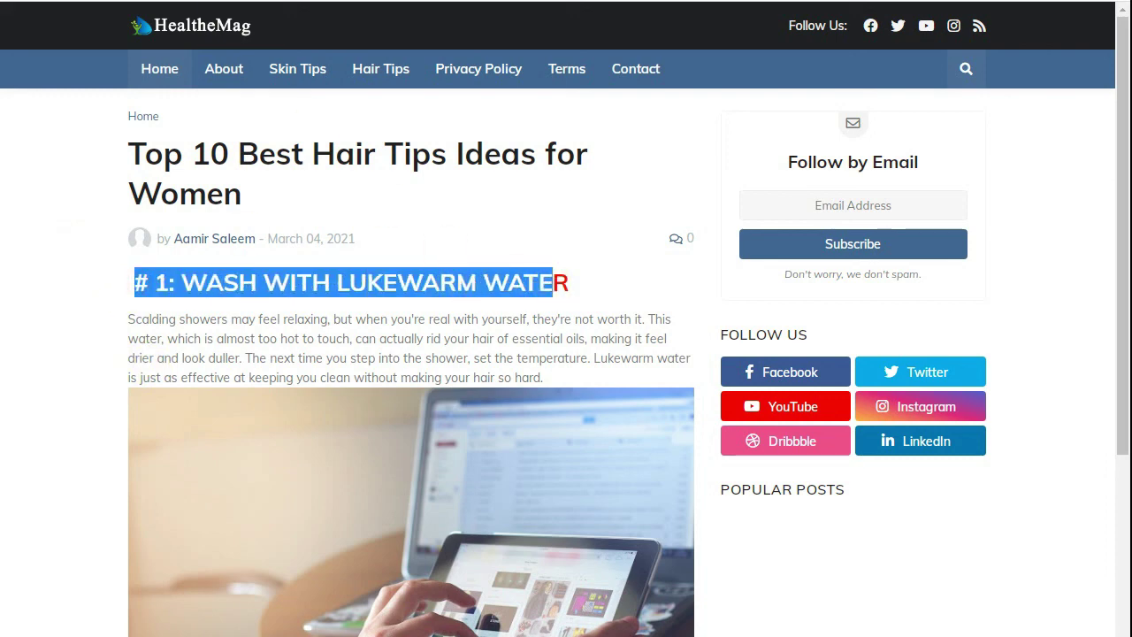
left_click(669, 636)
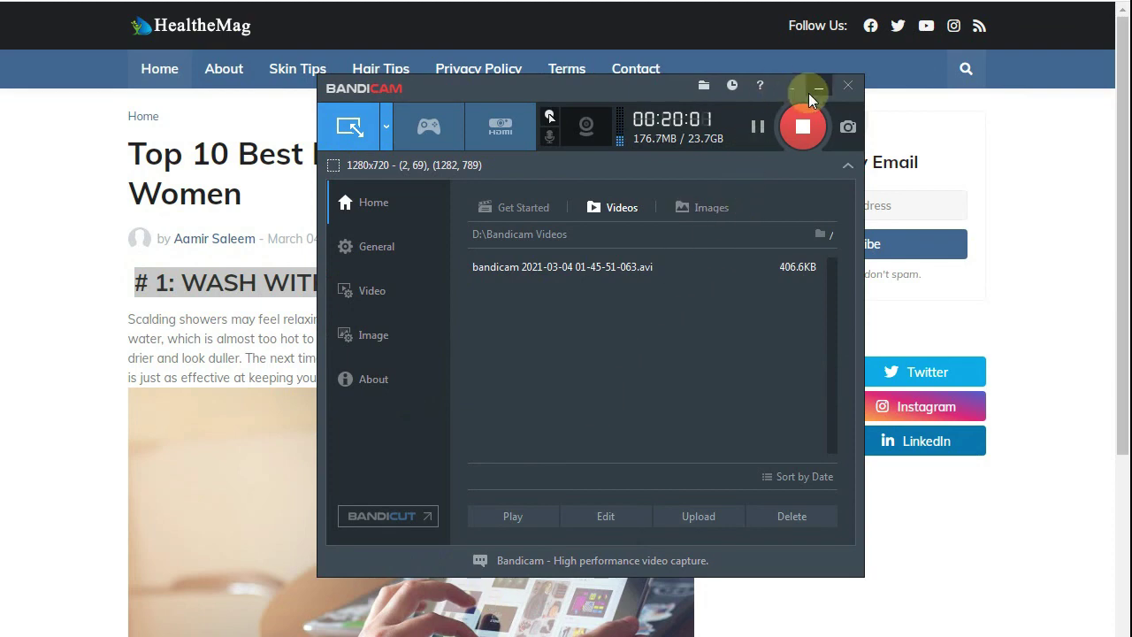
left_click(813, 90)
- Bring back the Notepad notes and highlight the Step8 to Step10 lines
left_click(434, 636)
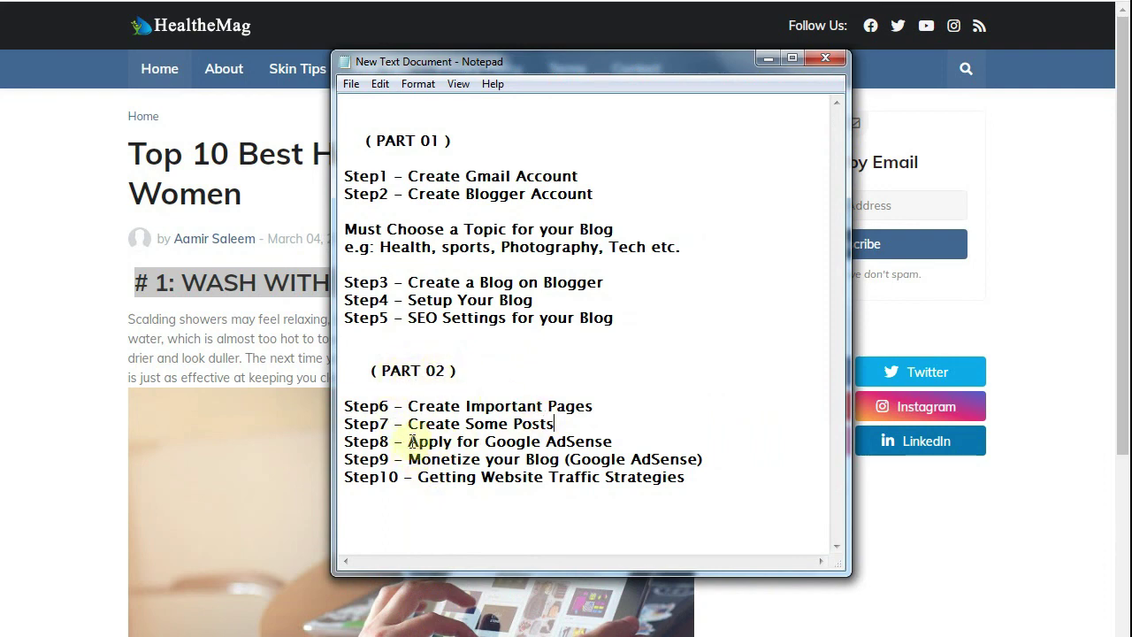
left_click_drag(409, 441, 614, 441)
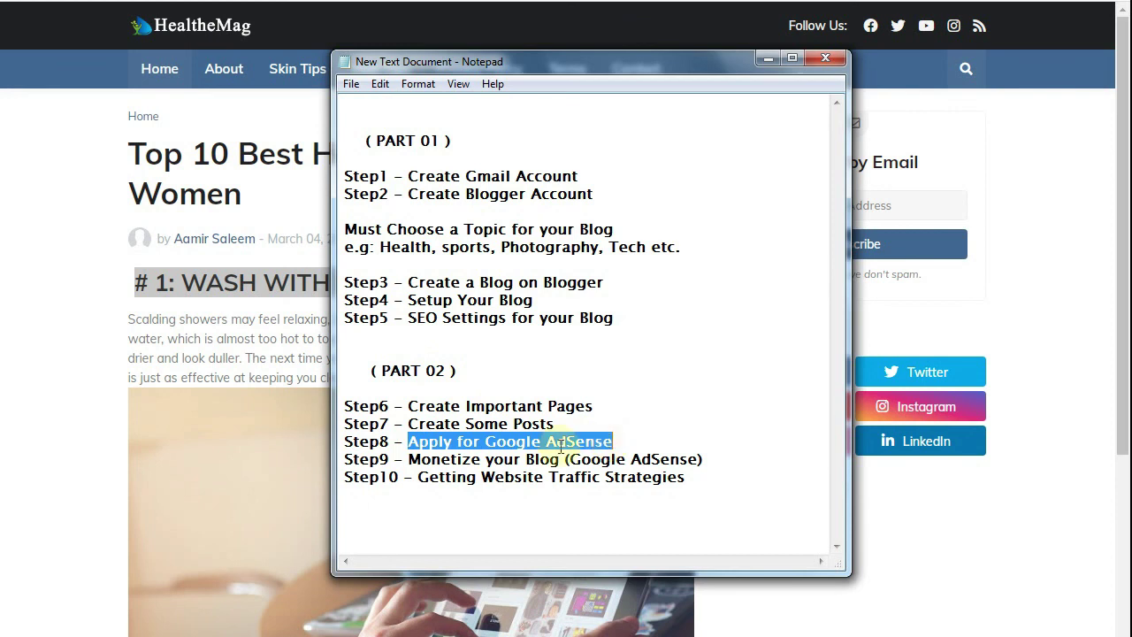
left_click_drag(451, 459, 568, 459)
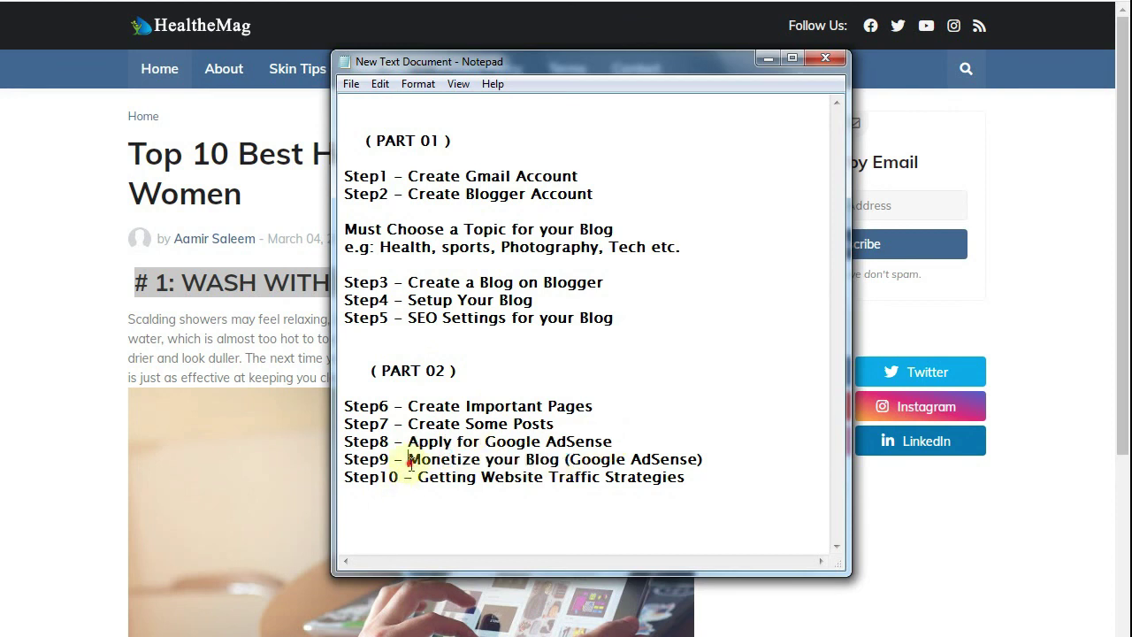
left_click_drag(408, 459, 625, 459)
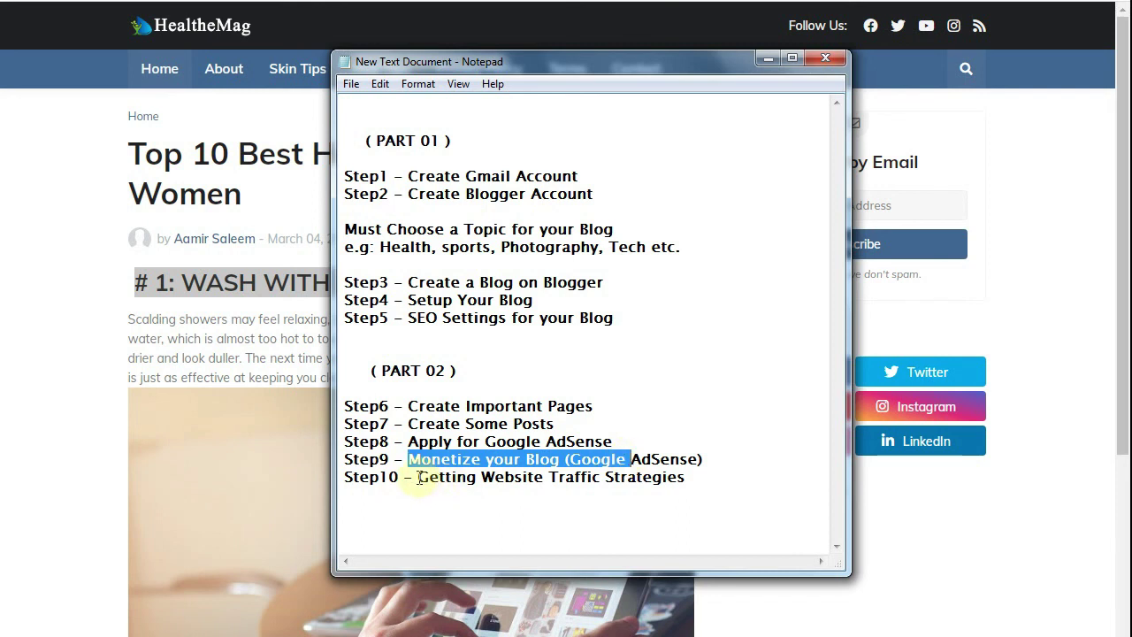
left_click_drag(419, 478, 695, 479)
left_click_drag(689, 478, 346, 440)
- Insert a '( PART 03 )' heading between Step7 and Step8, then minimize Notepad
left_click(569, 421)
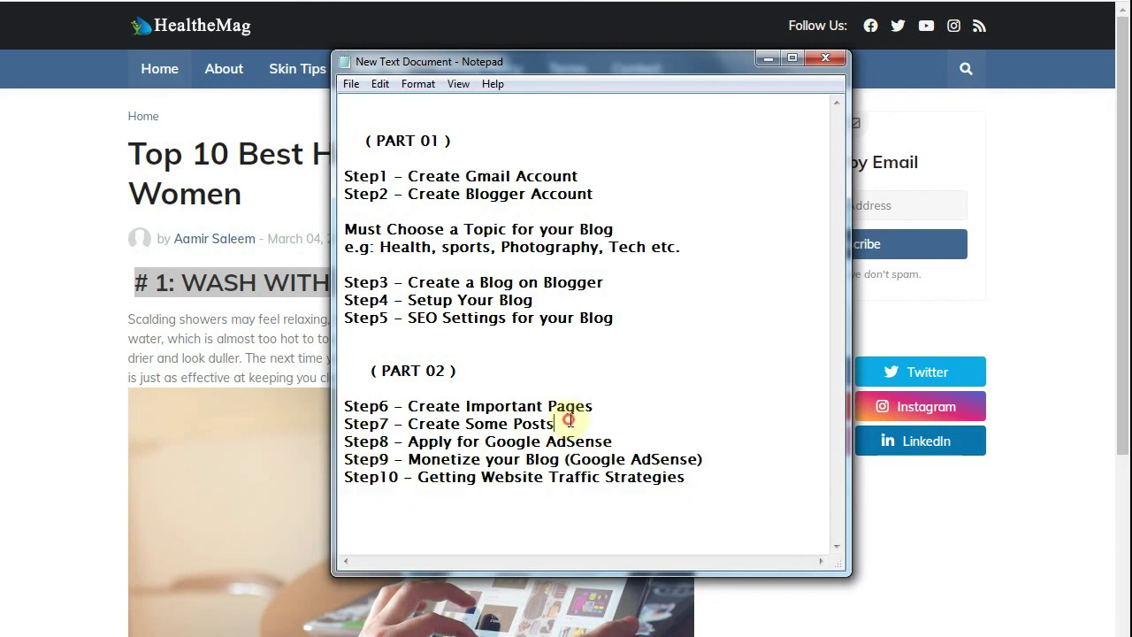
key("Return")
key("Return")
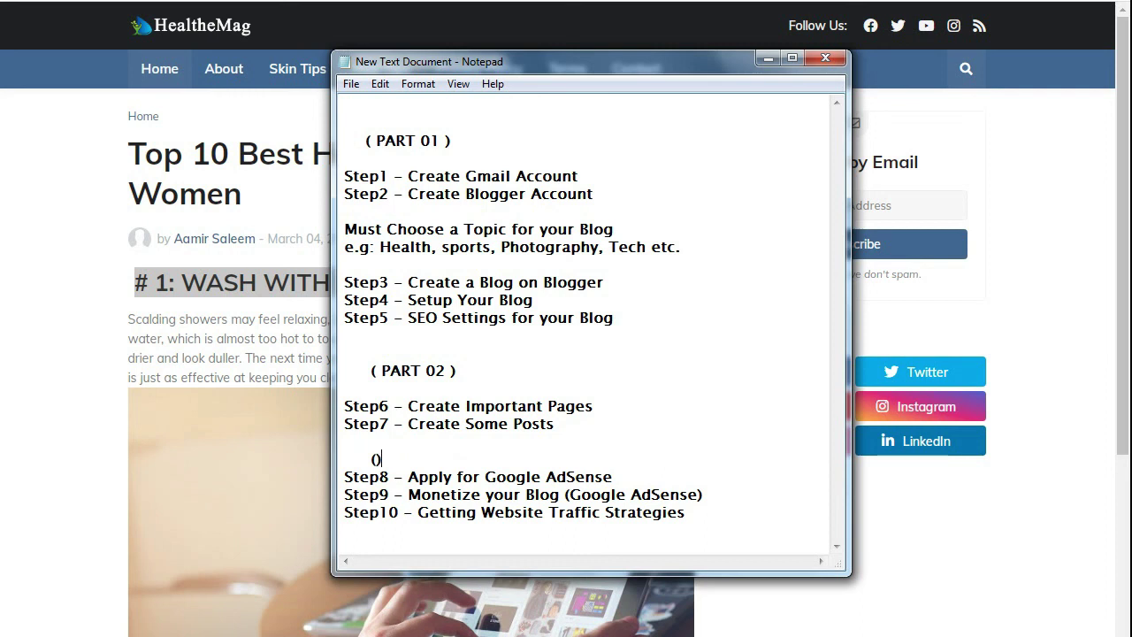
type("PART 03")
key("BackSpace")
key("BackSpace")
type("03")
key("Return")
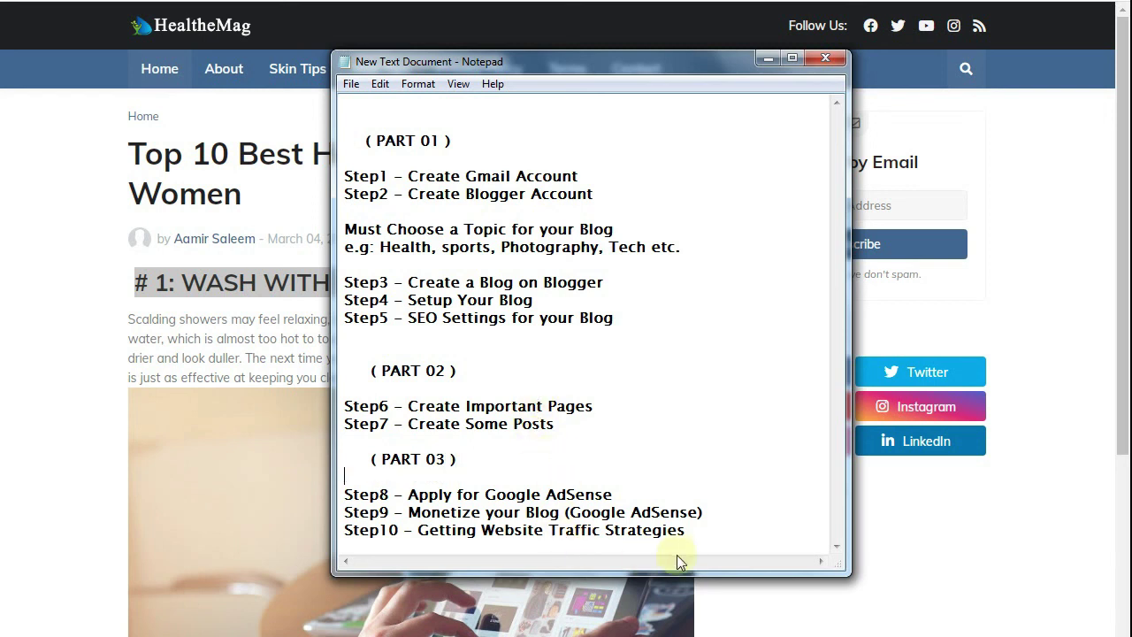
left_click_drag(684, 530, 345, 493)
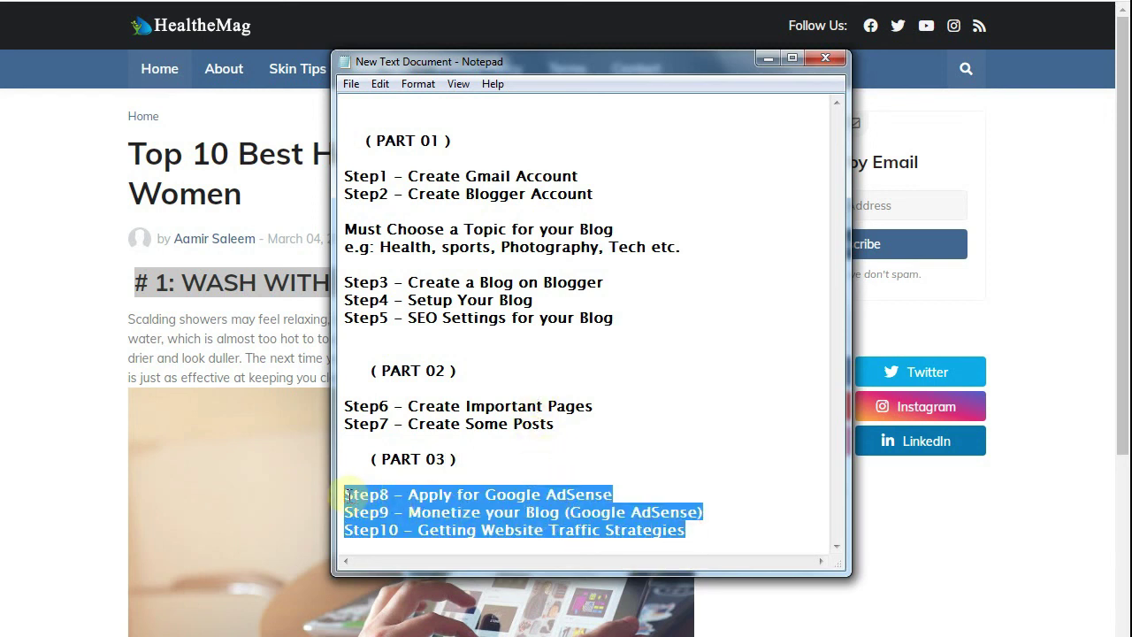
left_click(275, 194)
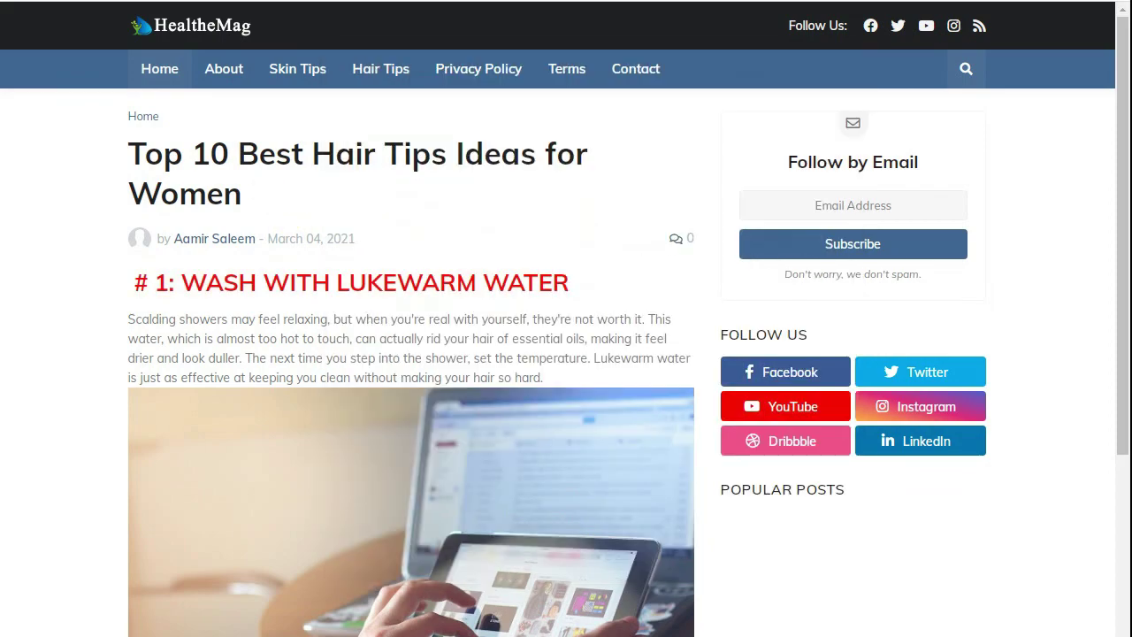